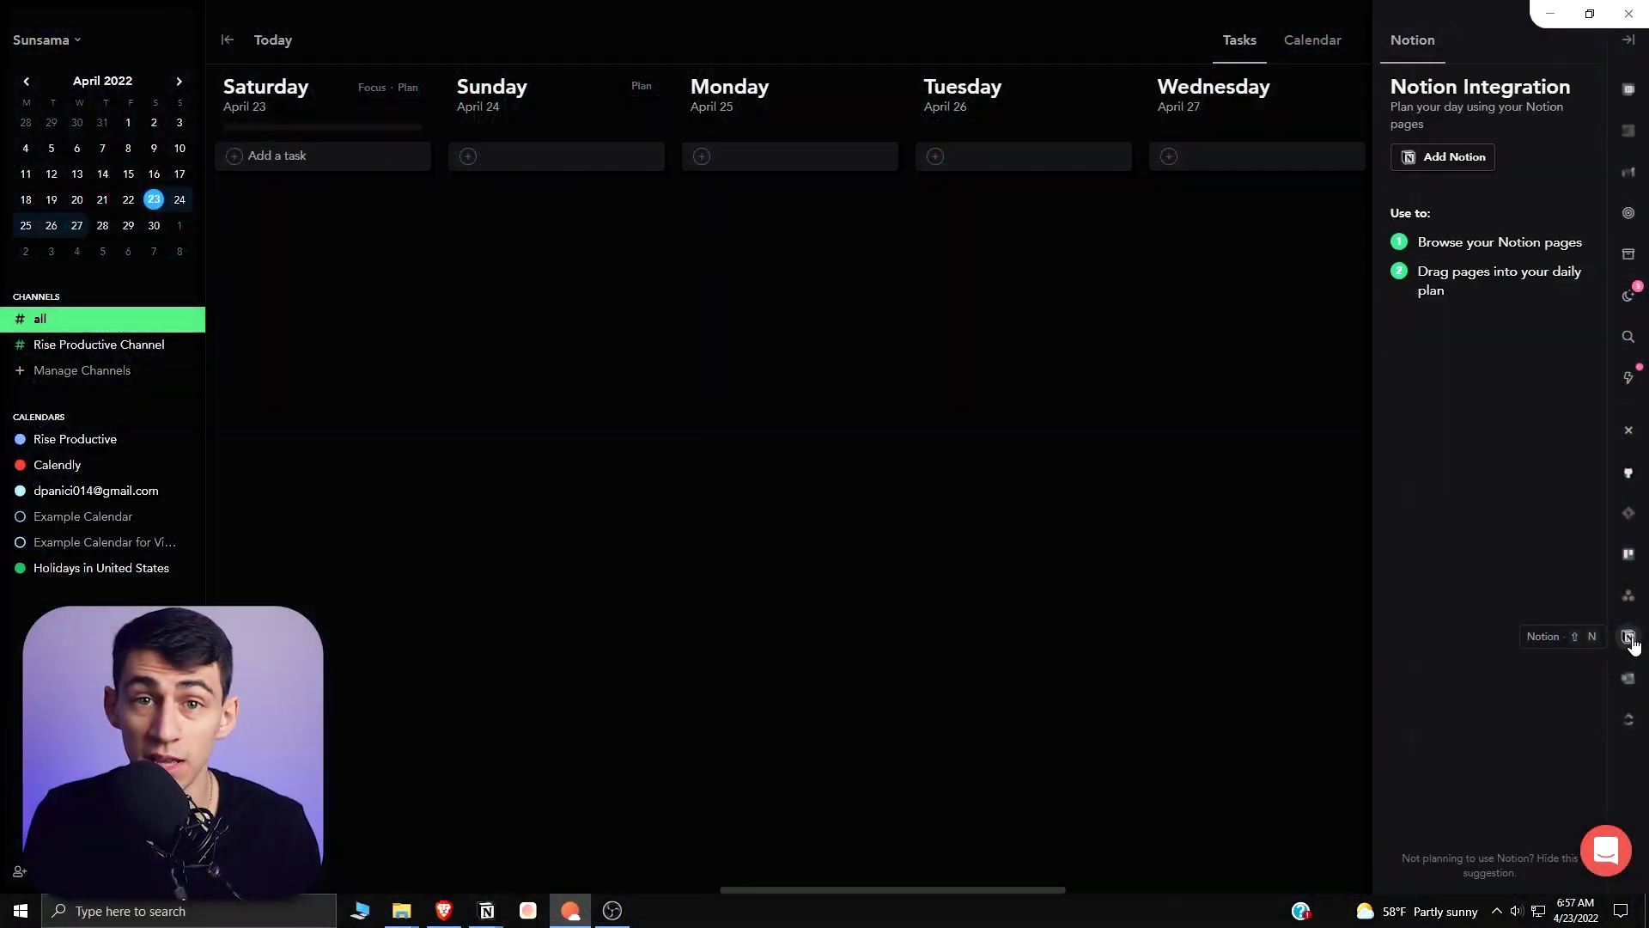
Start adding a Notion account from Sunsama's Notion Integration panel.
{"action": "left_click", "coordinate": [1452, 163]}
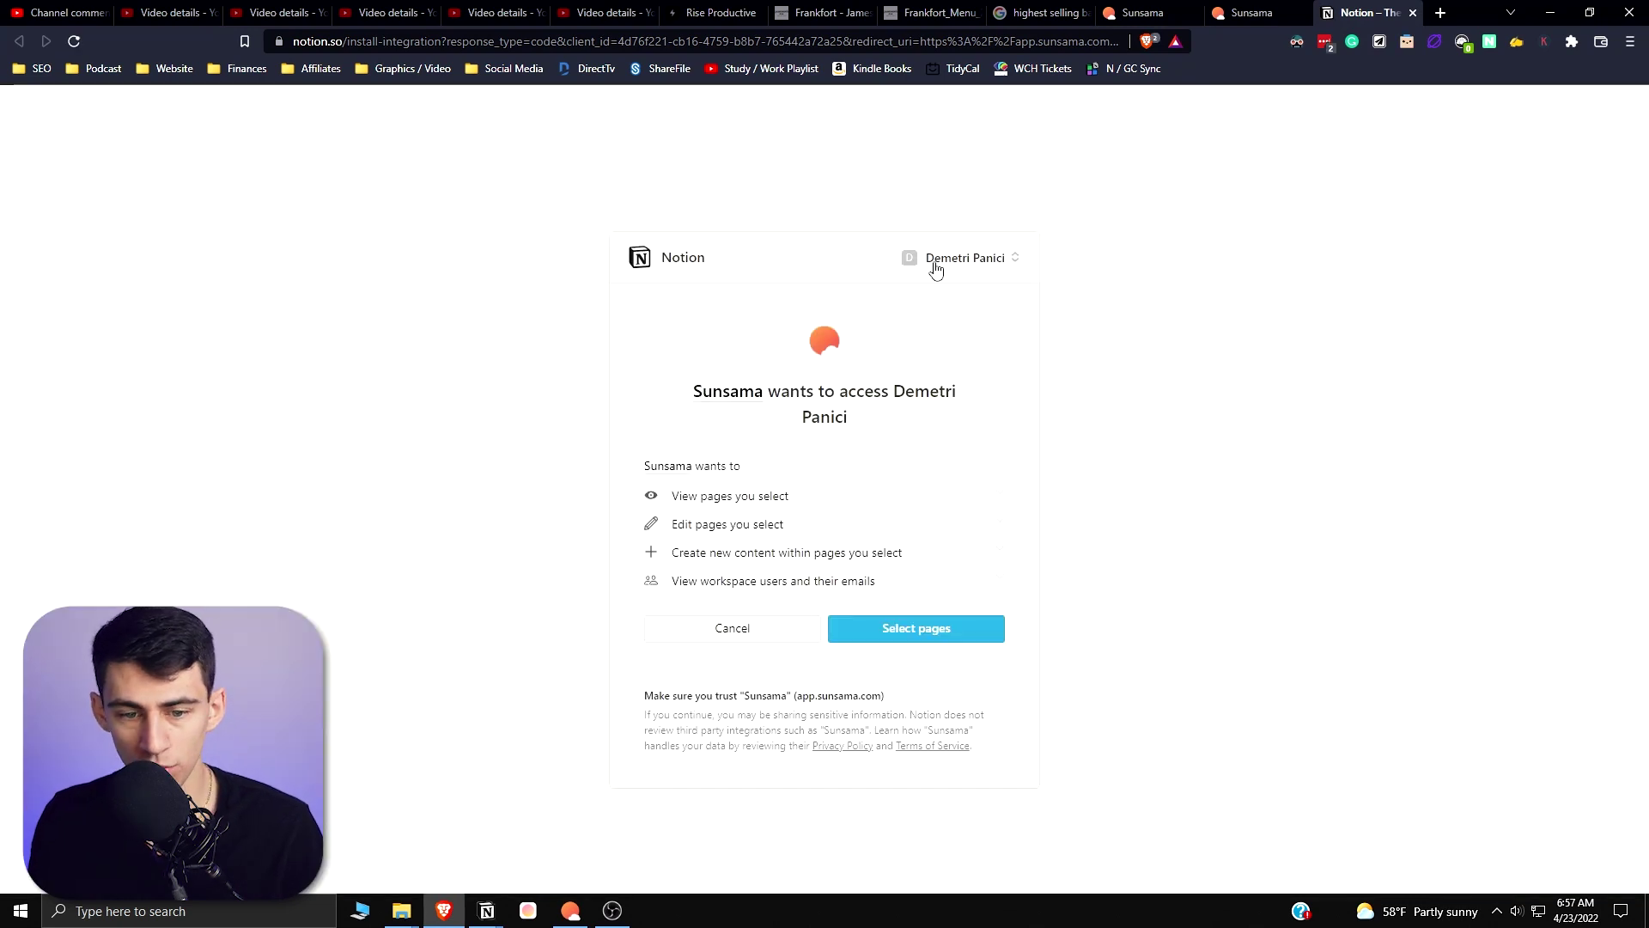
Share only the 'Tasks / Events' Notion page with Sunsama and allow access.
{"action": "left_click", "coordinate": [712, 502]}
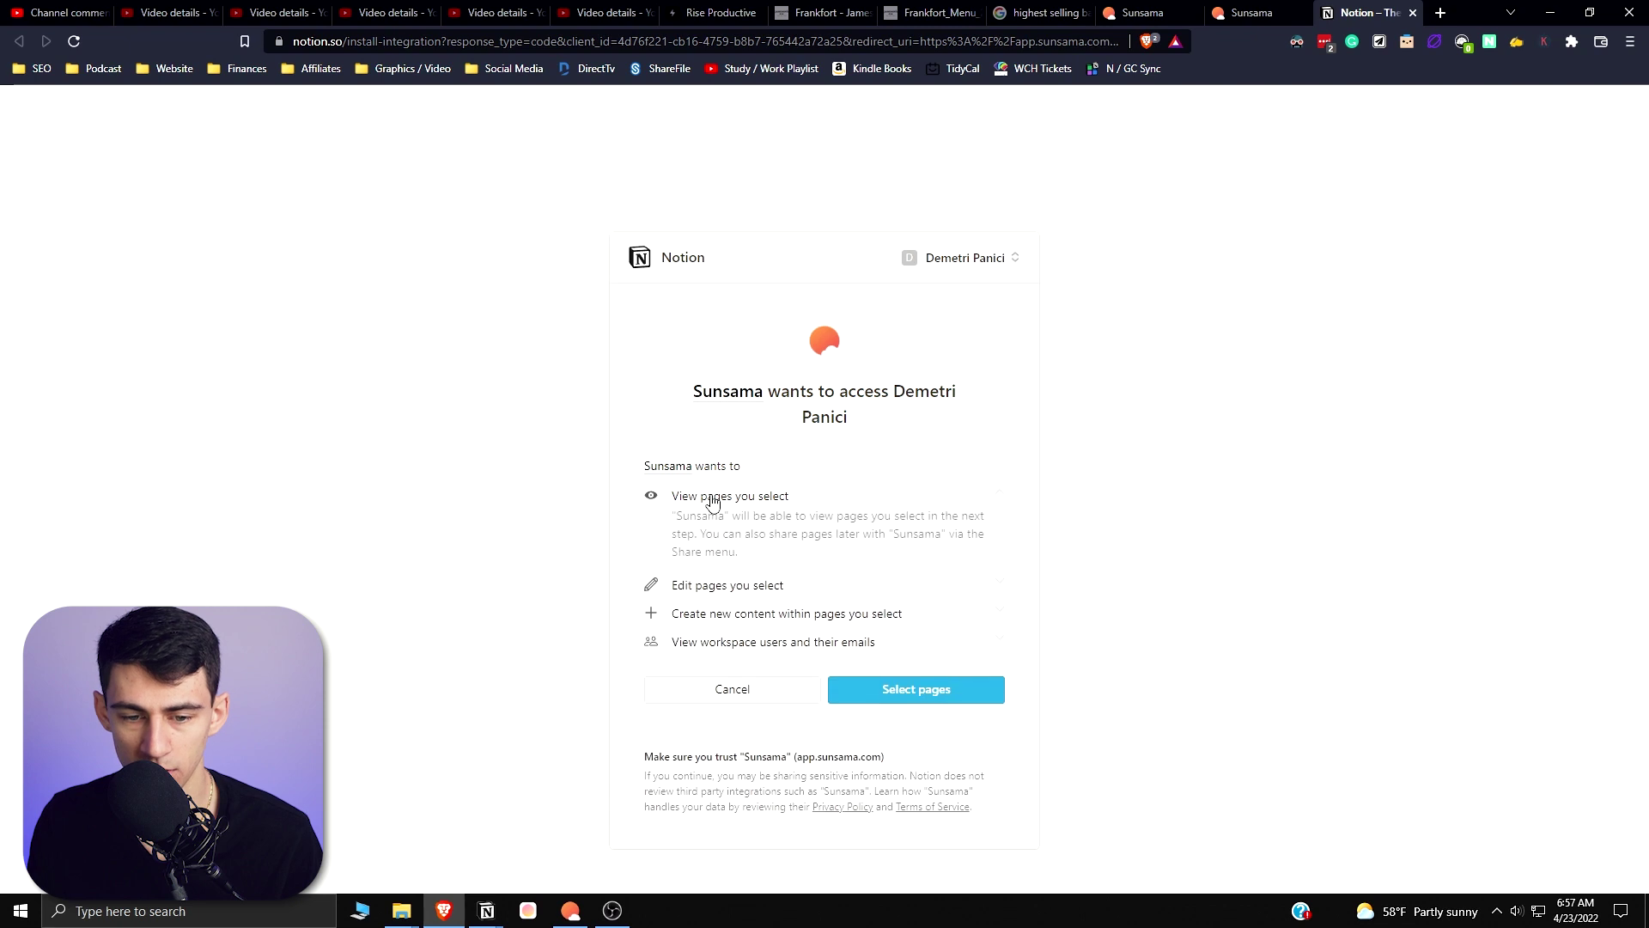
{"action": "left_click", "coordinate": [941, 635]}
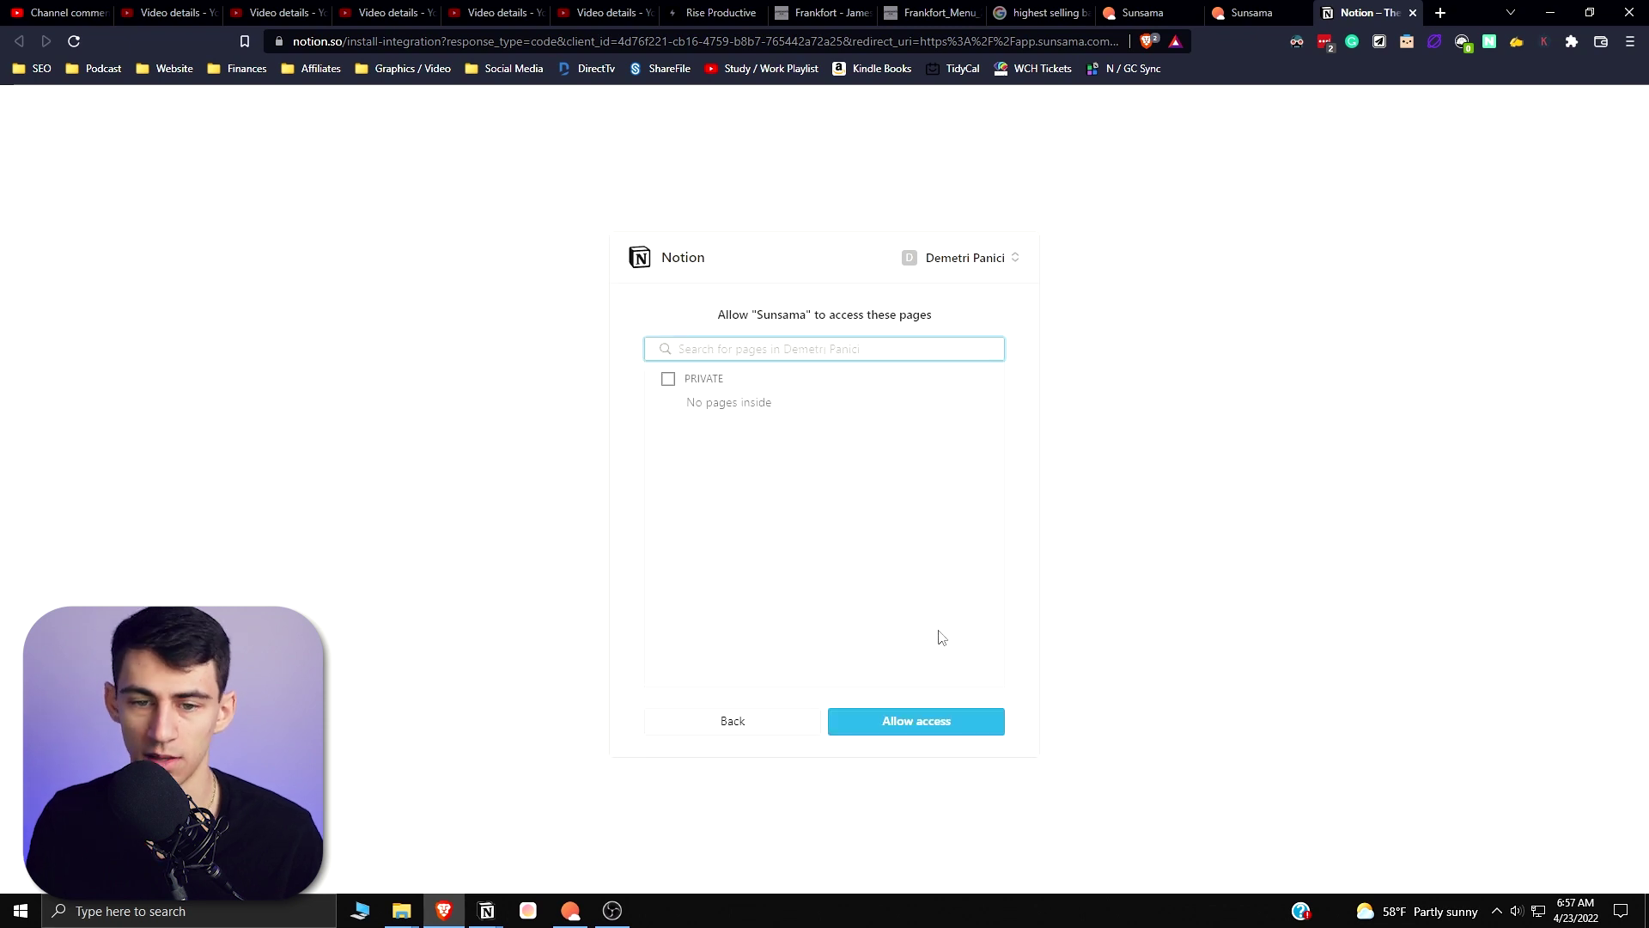
{"action": "type", "text": "tasks / events"}
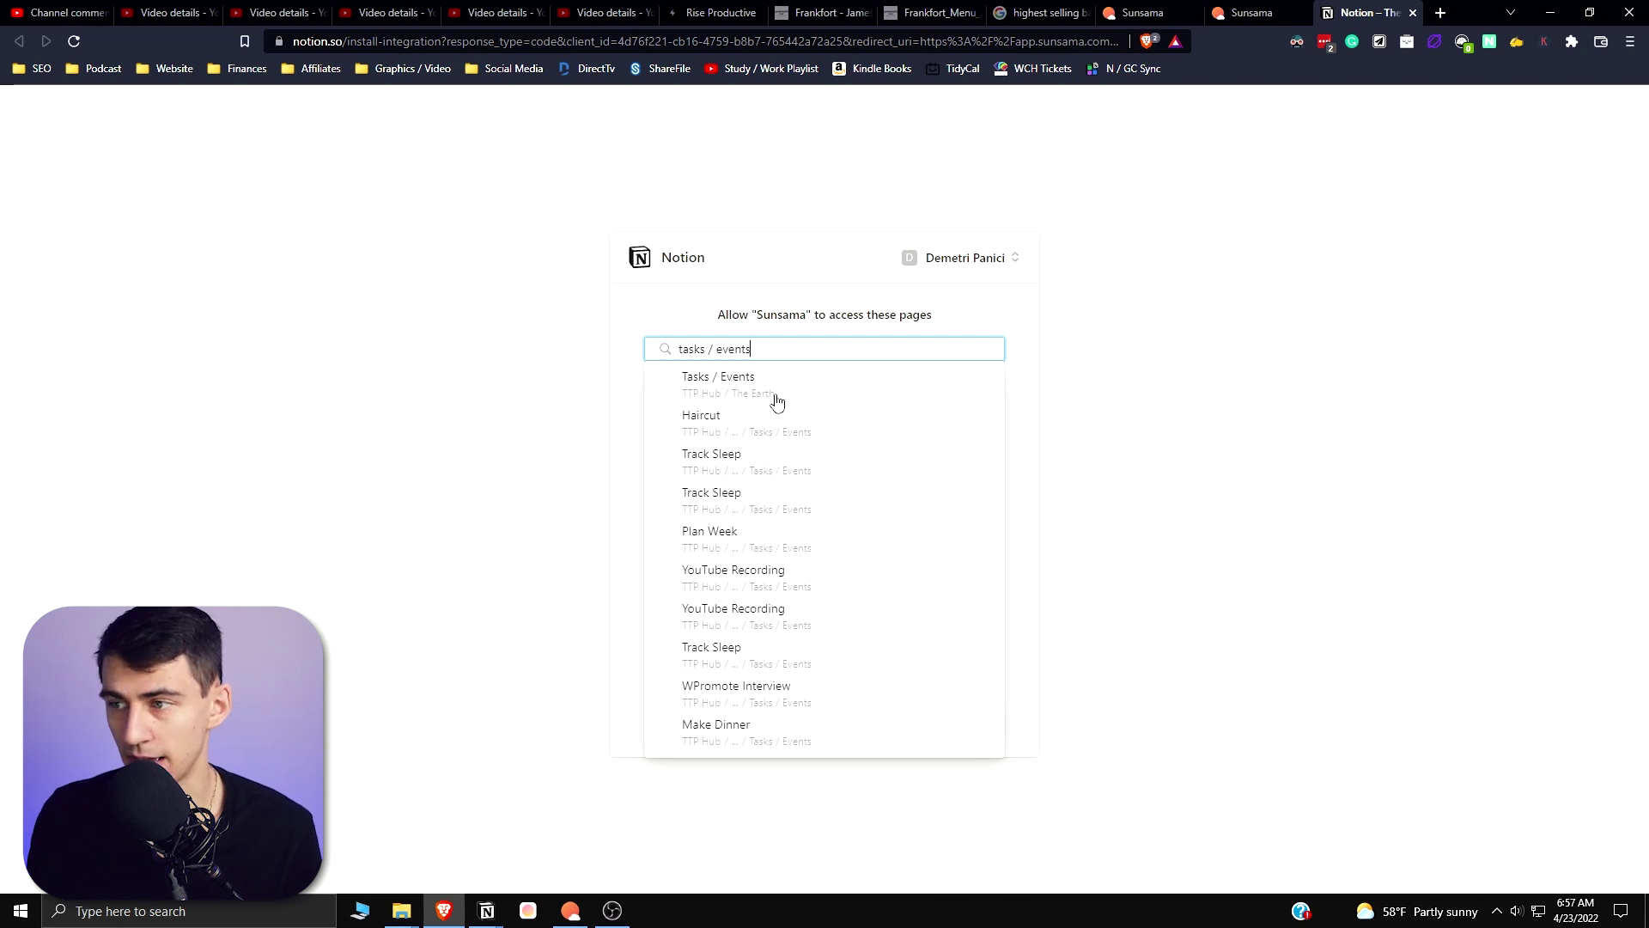
{"action": "left_click", "coordinate": [722, 392]}
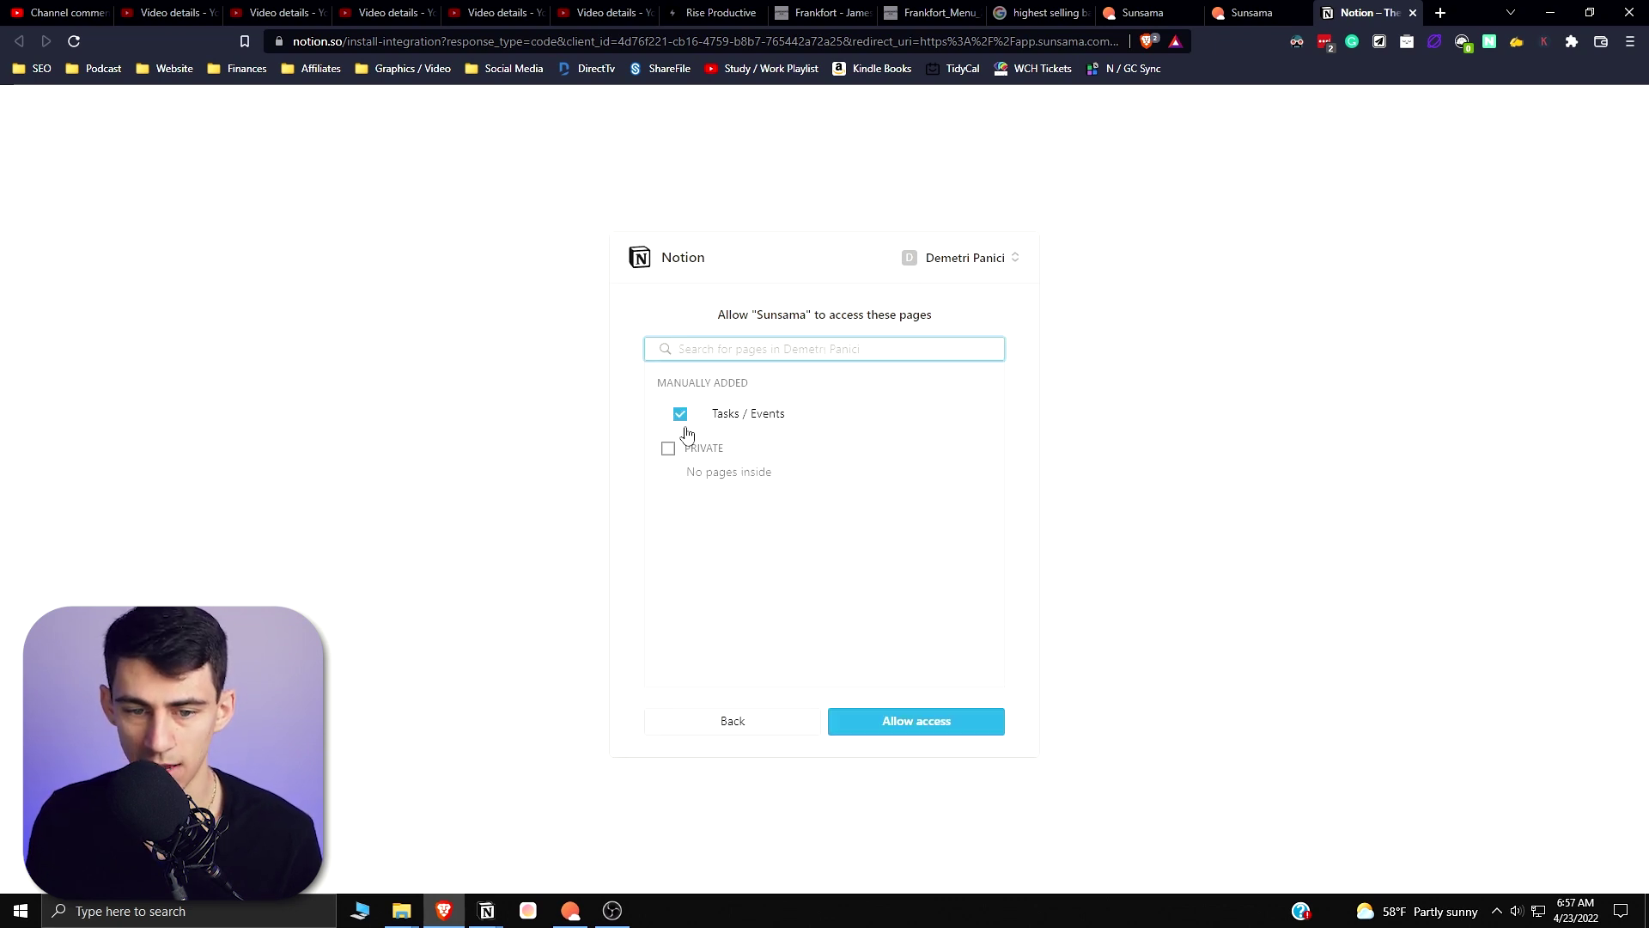
{"action": "left_click", "coordinate": [889, 724]}
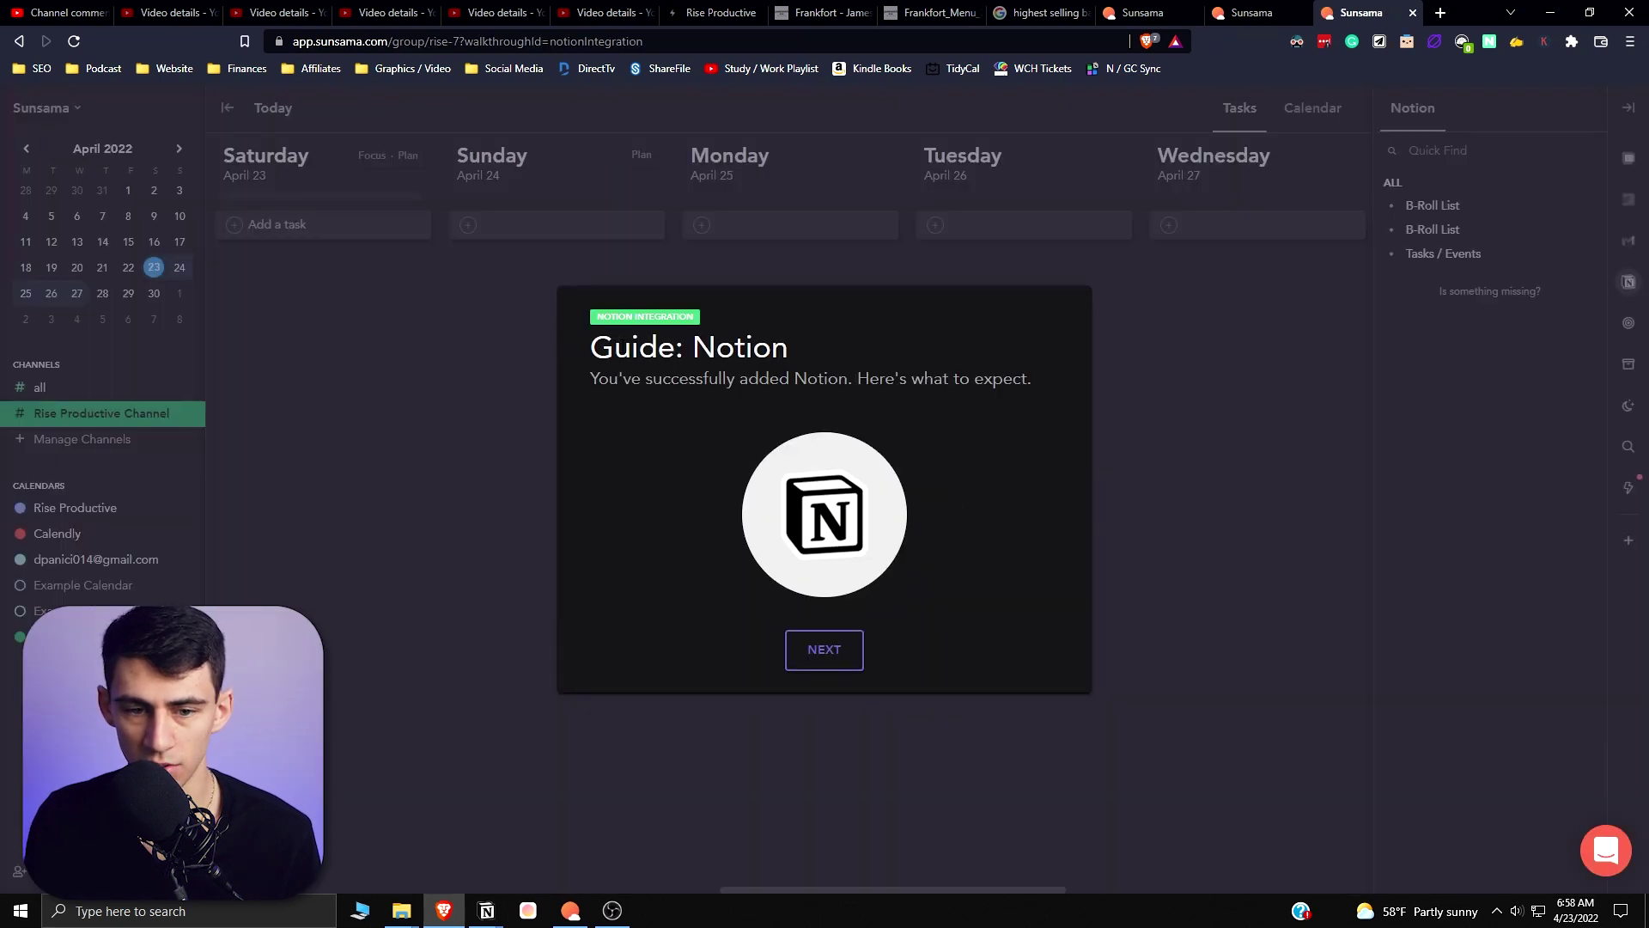
Go through every page of the Guide: Notion walkthrough until it closes.
{"action": "left_click", "coordinate": [844, 659]}
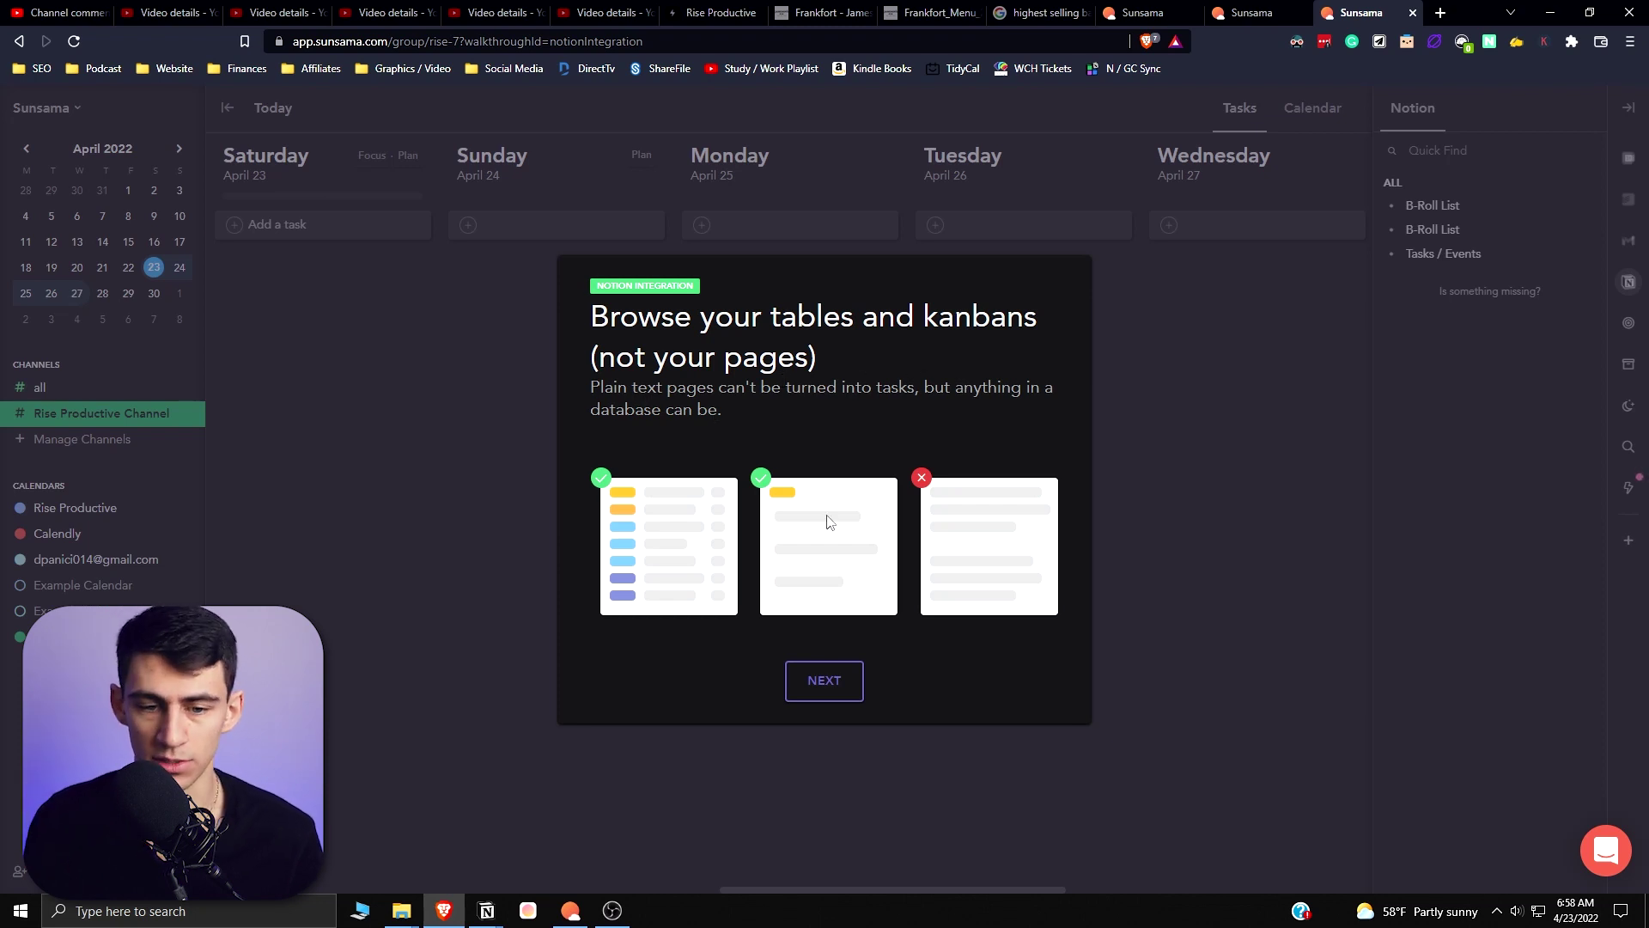
{"action": "left_click", "coordinate": [839, 678]}
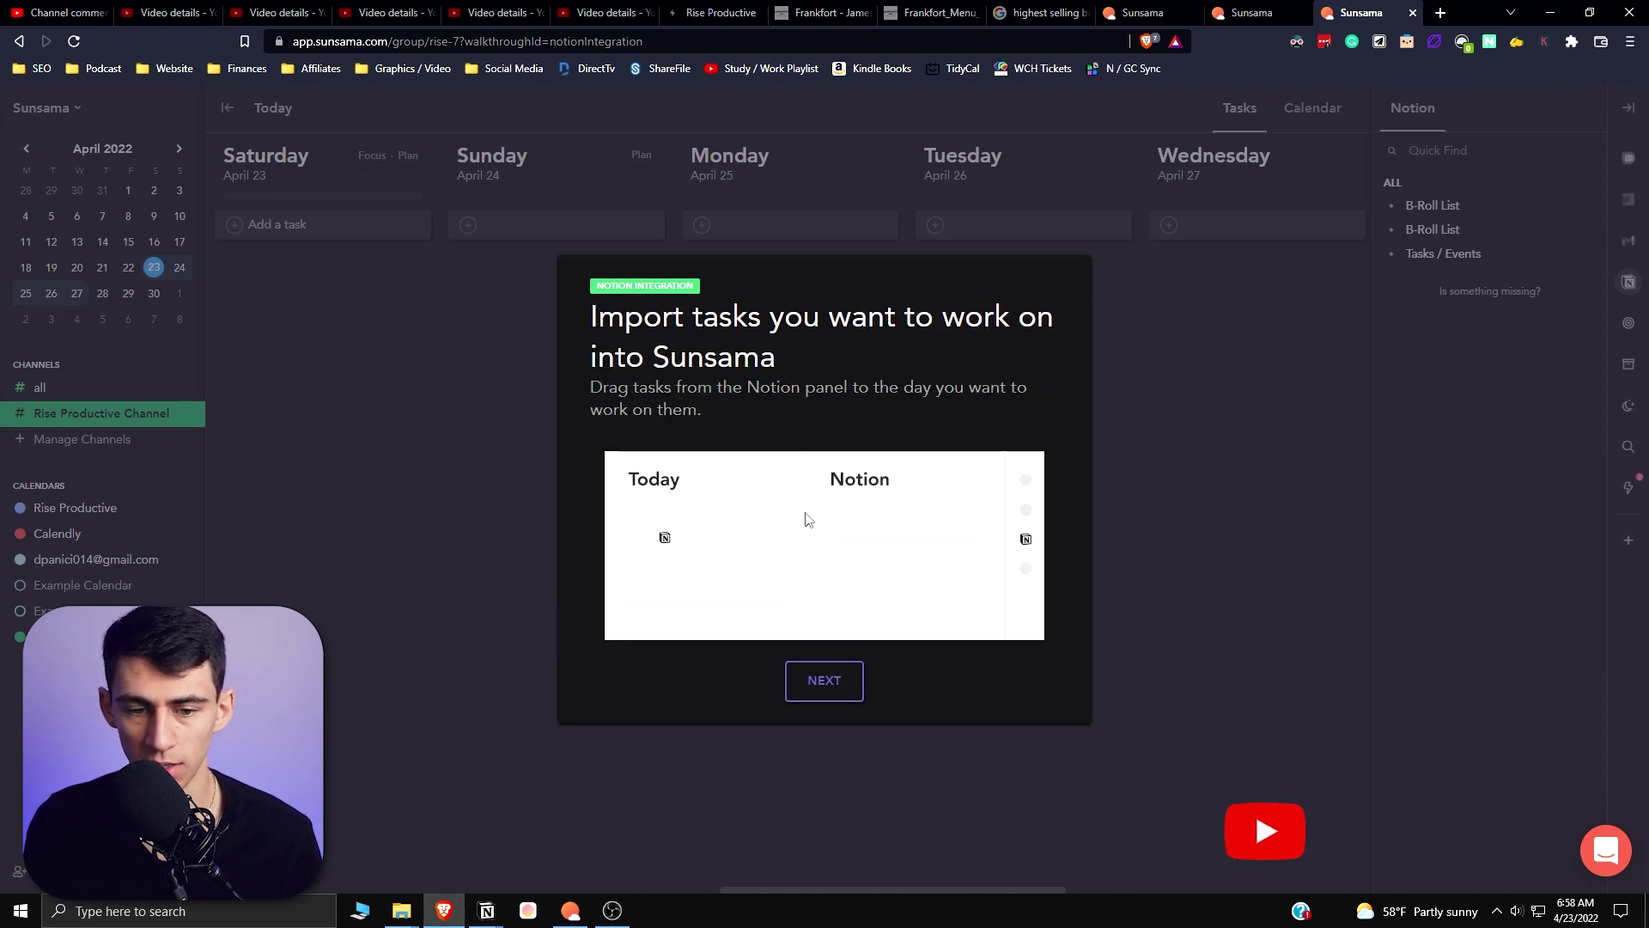
{"action": "left_click", "coordinate": [837, 691]}
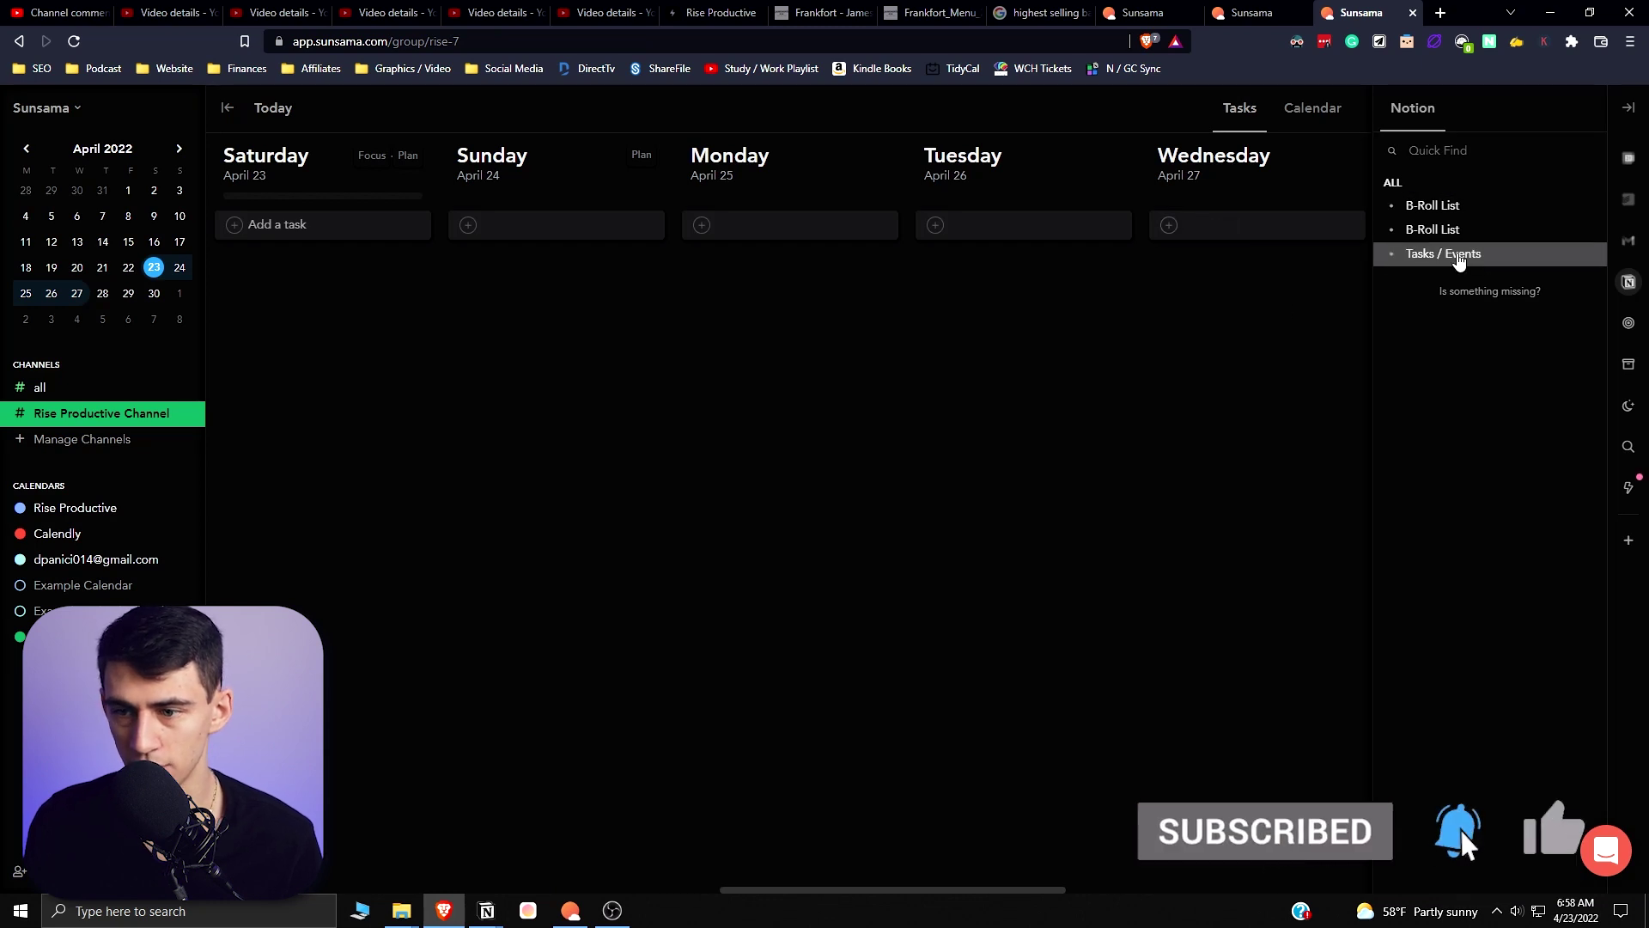
Open Tasks / Events in the Notion panel and start a filter on its Time property.
{"action": "left_click", "coordinate": [1457, 256]}
{"action": "left_click", "coordinate": [1552, 196]}
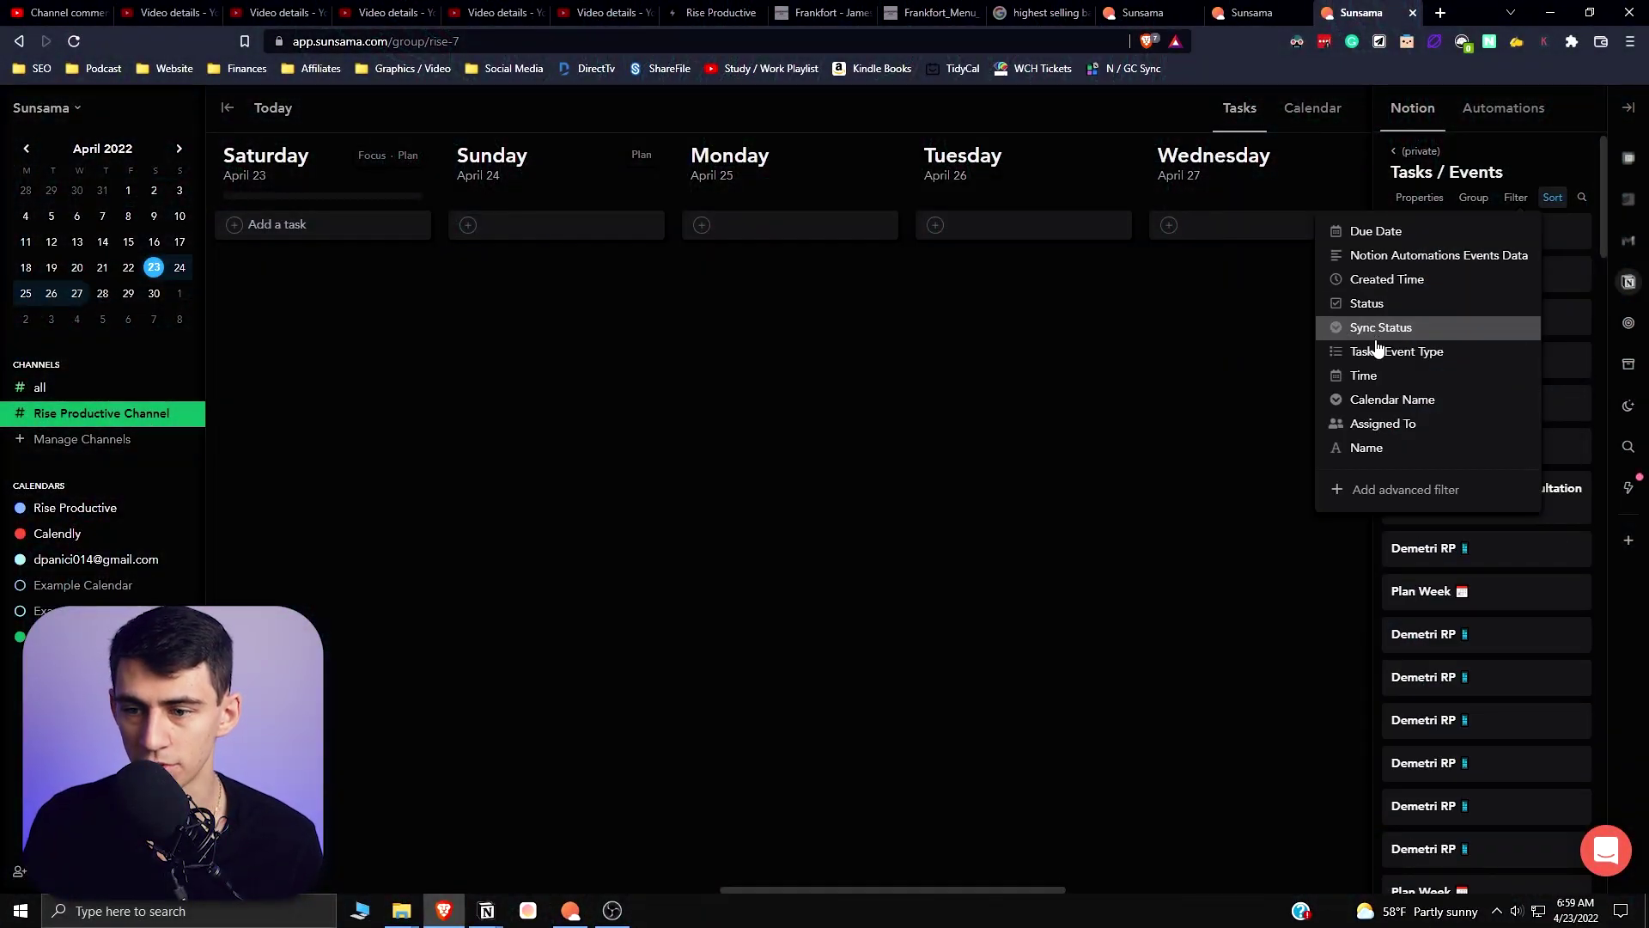
{"action": "left_click", "coordinate": [1386, 375]}
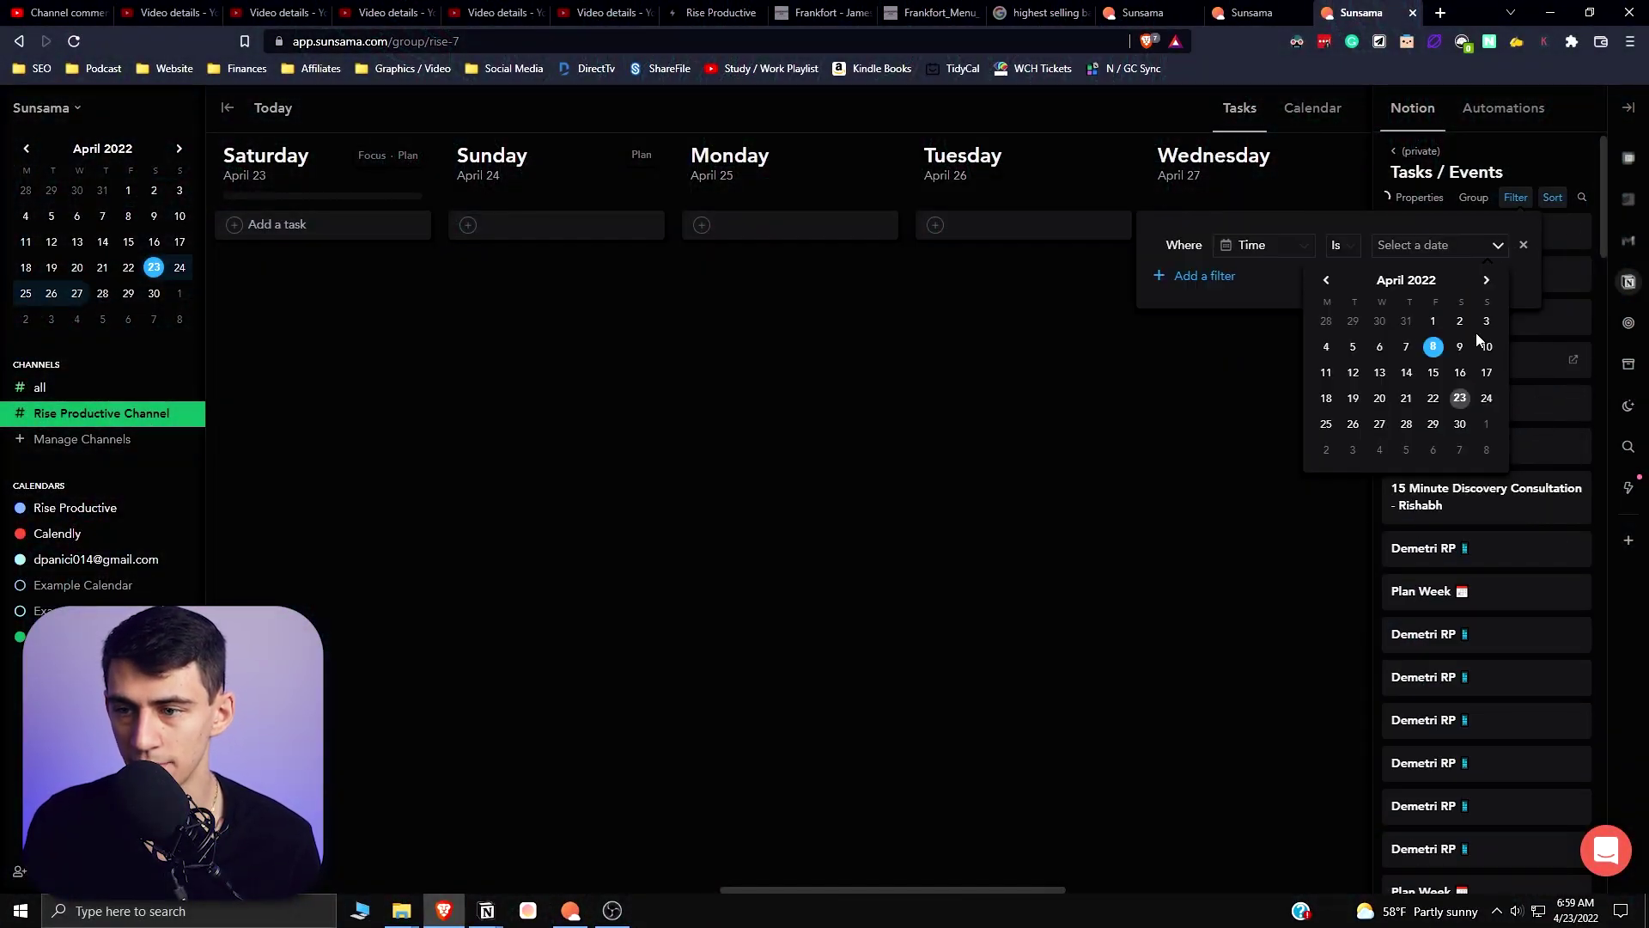
Add a Time filter and a second rule where Assigned To contains the user.
{"action": "left_click", "coordinate": [1429, 249]}
{"action": "left_click", "coordinate": [1430, 250]}
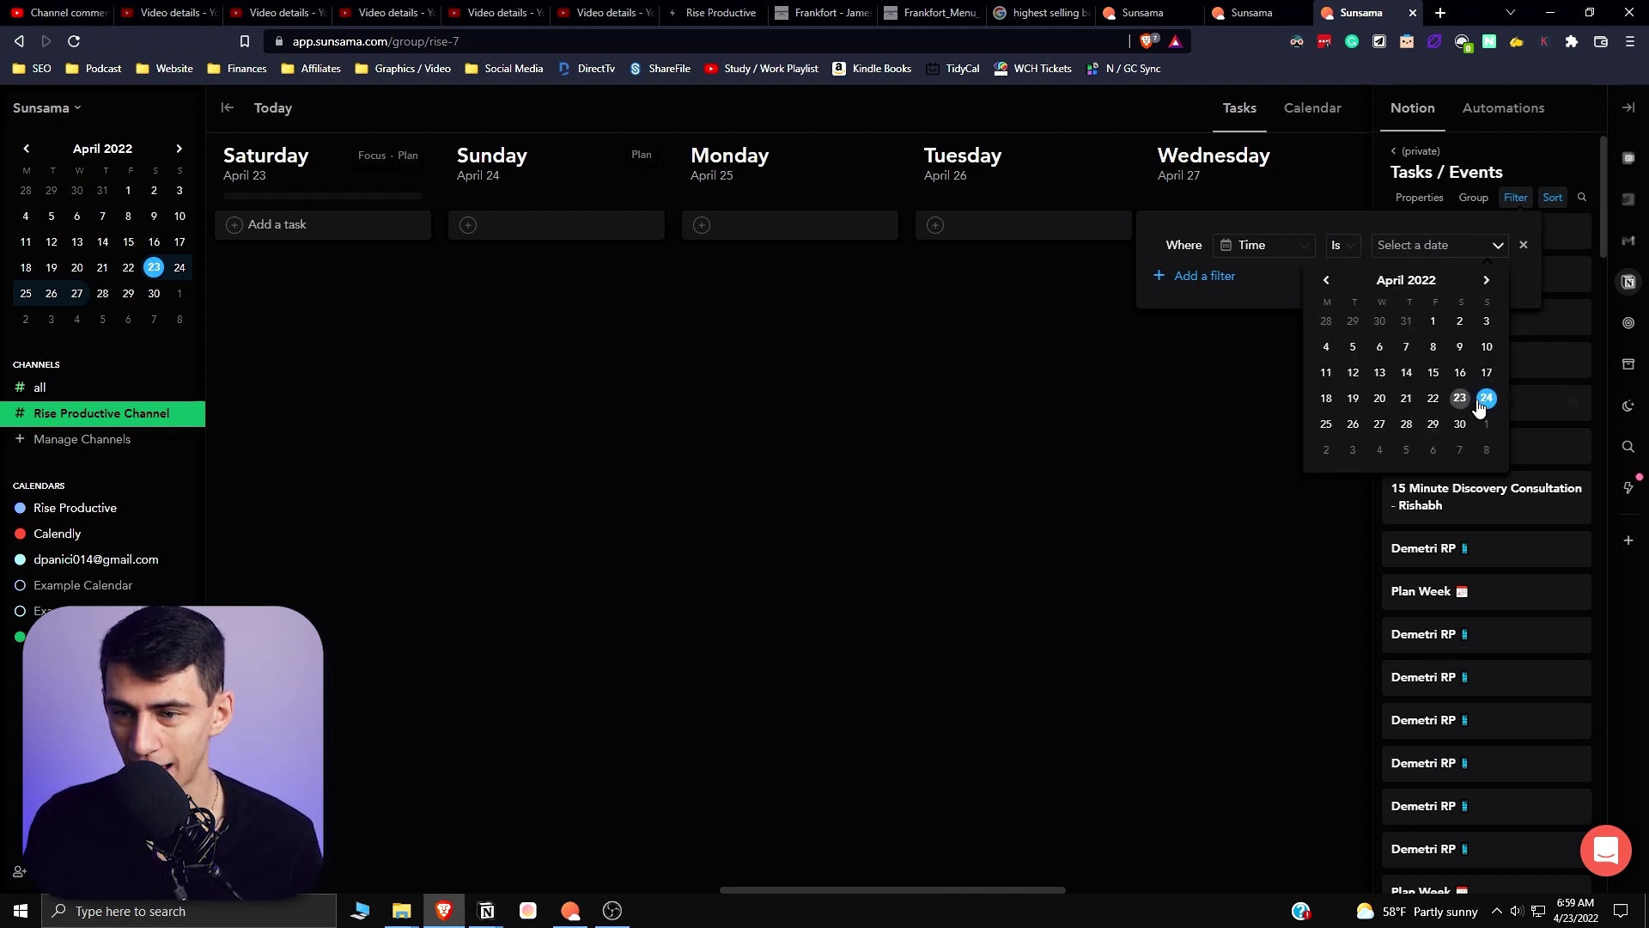
{"action": "left_click", "coordinate": [1360, 247]}
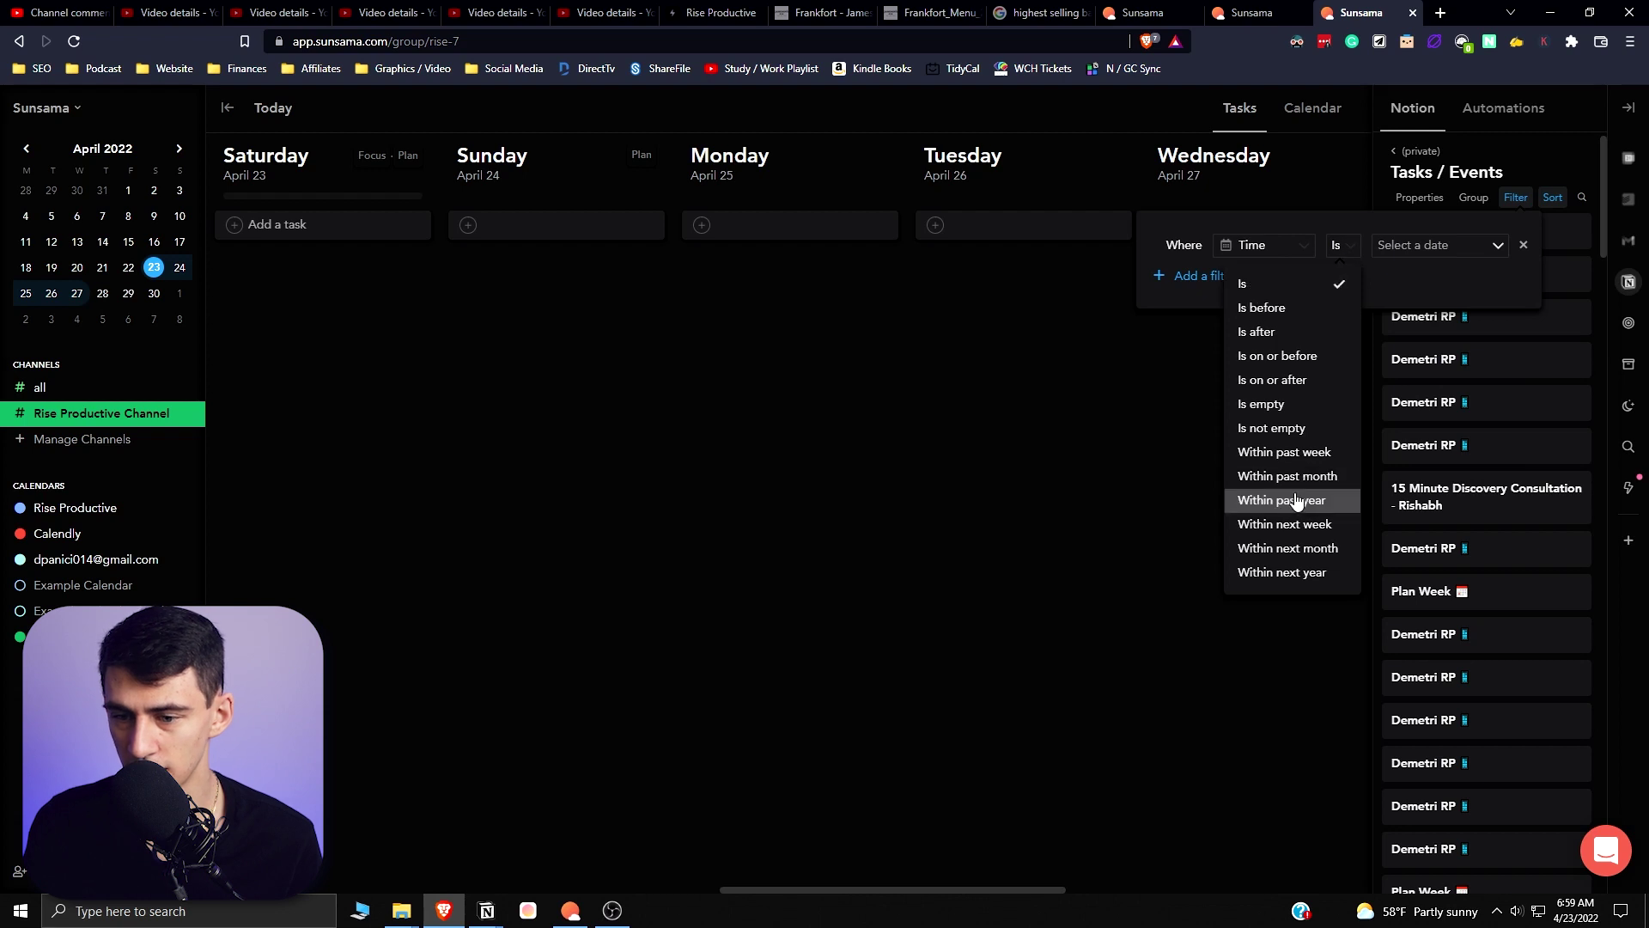
{"action": "left_click", "coordinate": [1303, 525]}
{"action": "left_click", "coordinate": [1264, 275]}
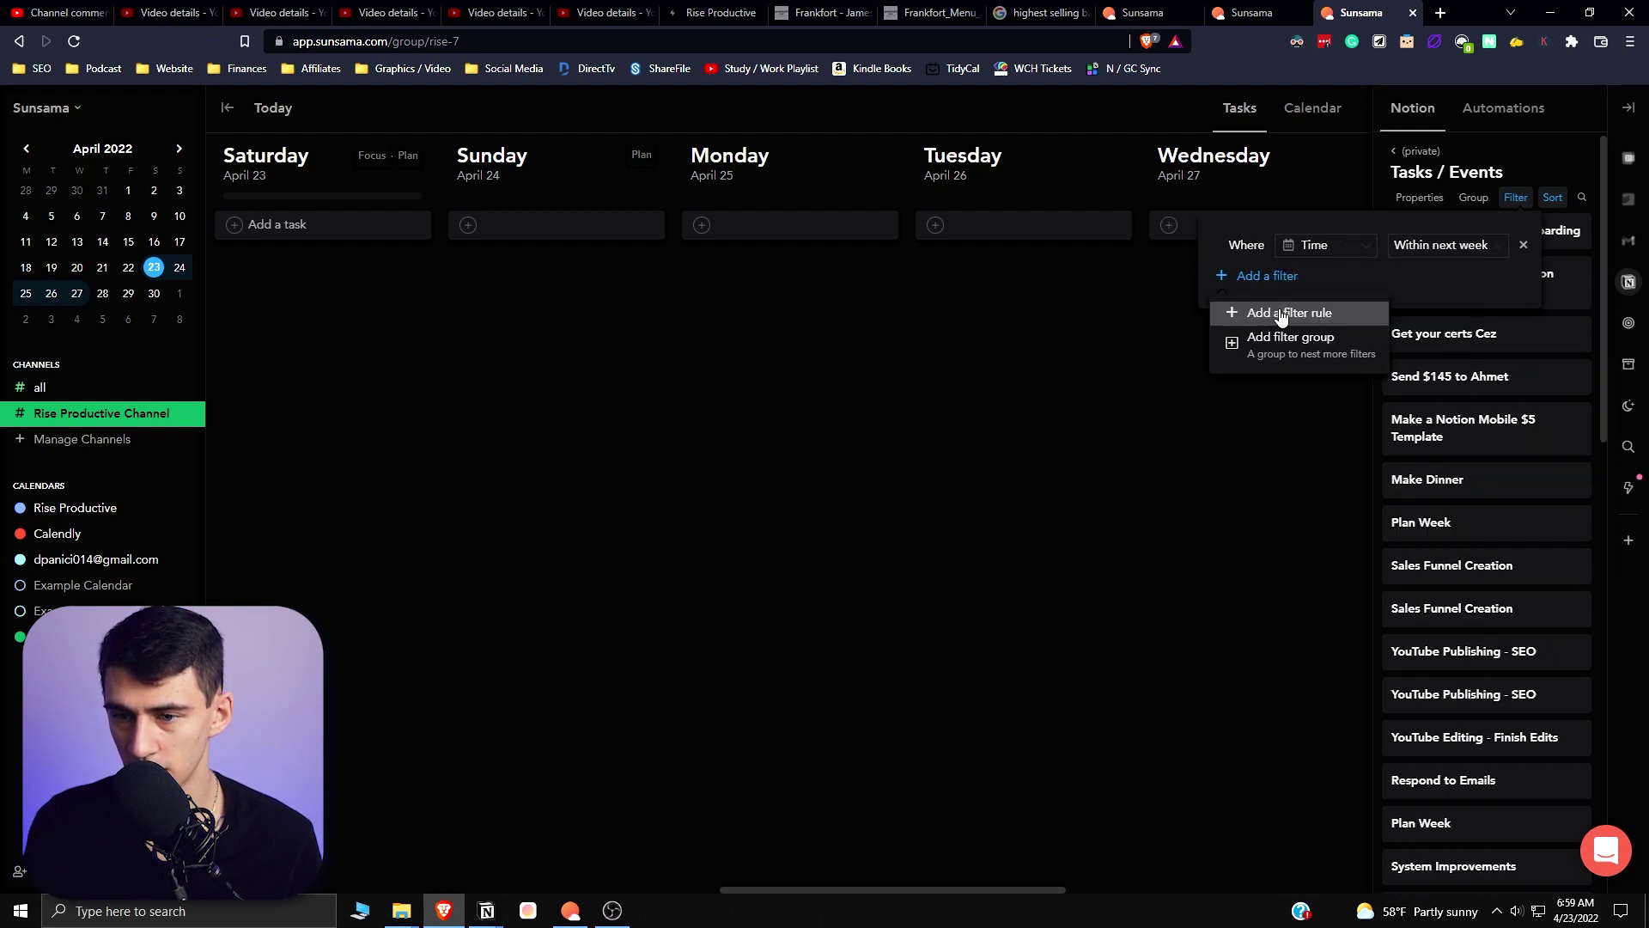
{"action": "left_click", "coordinate": [1281, 314]}
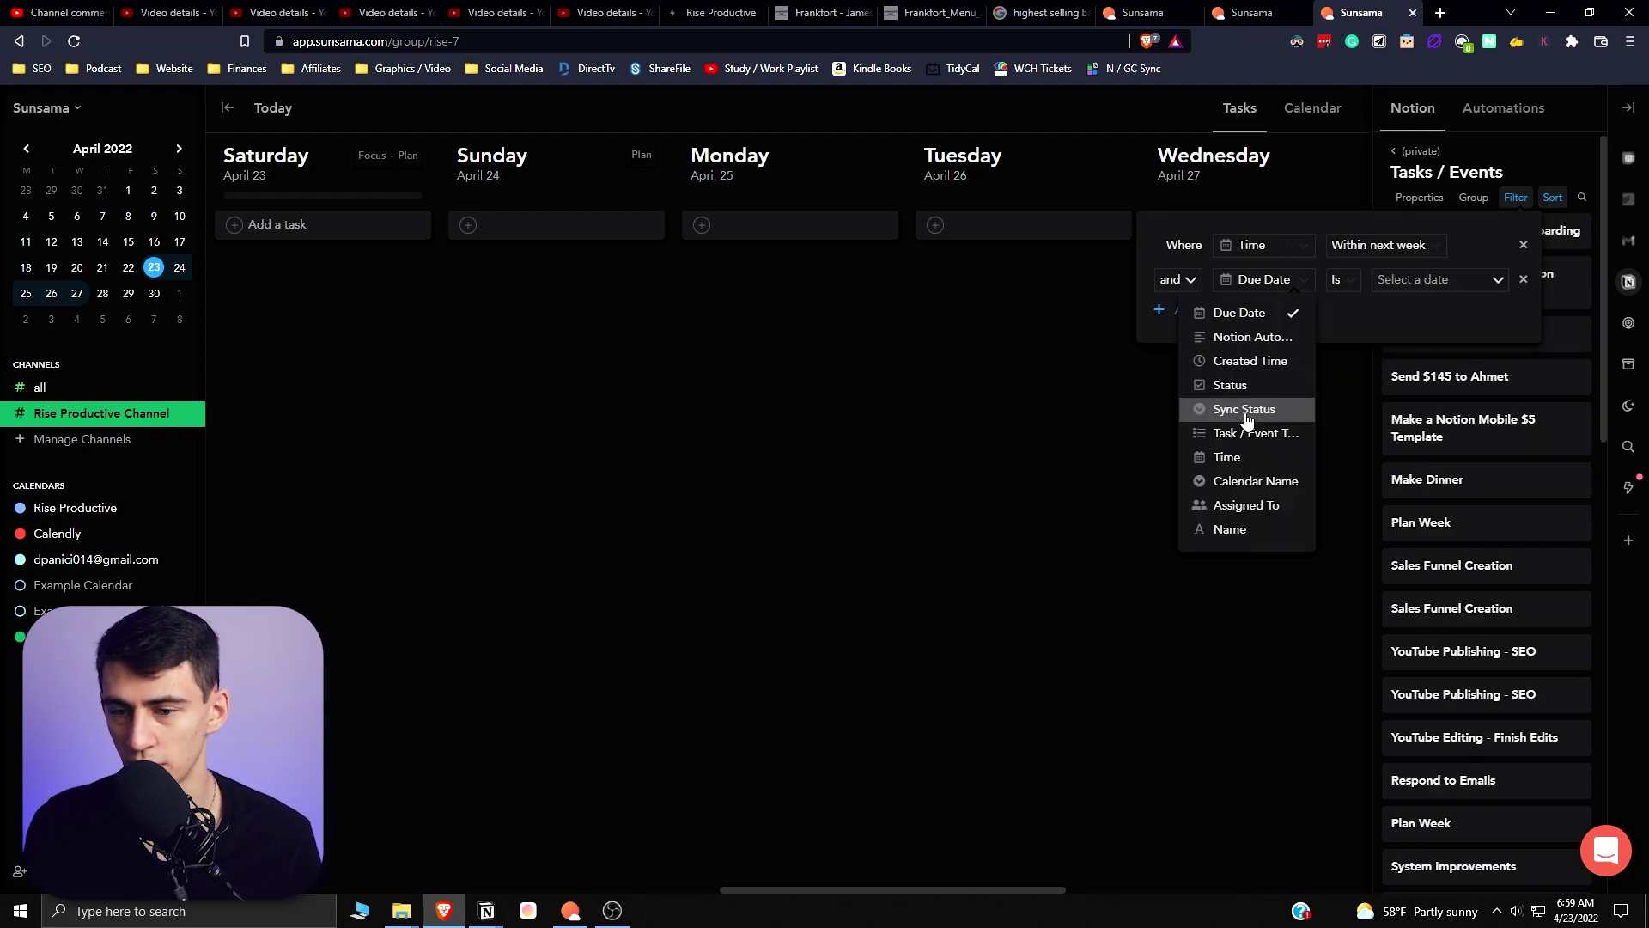
{"action": "left_click", "coordinate": [1246, 505]}
{"action": "left_click", "coordinate": [1421, 280]}
{"action": "left_click", "coordinate": [1415, 317]}
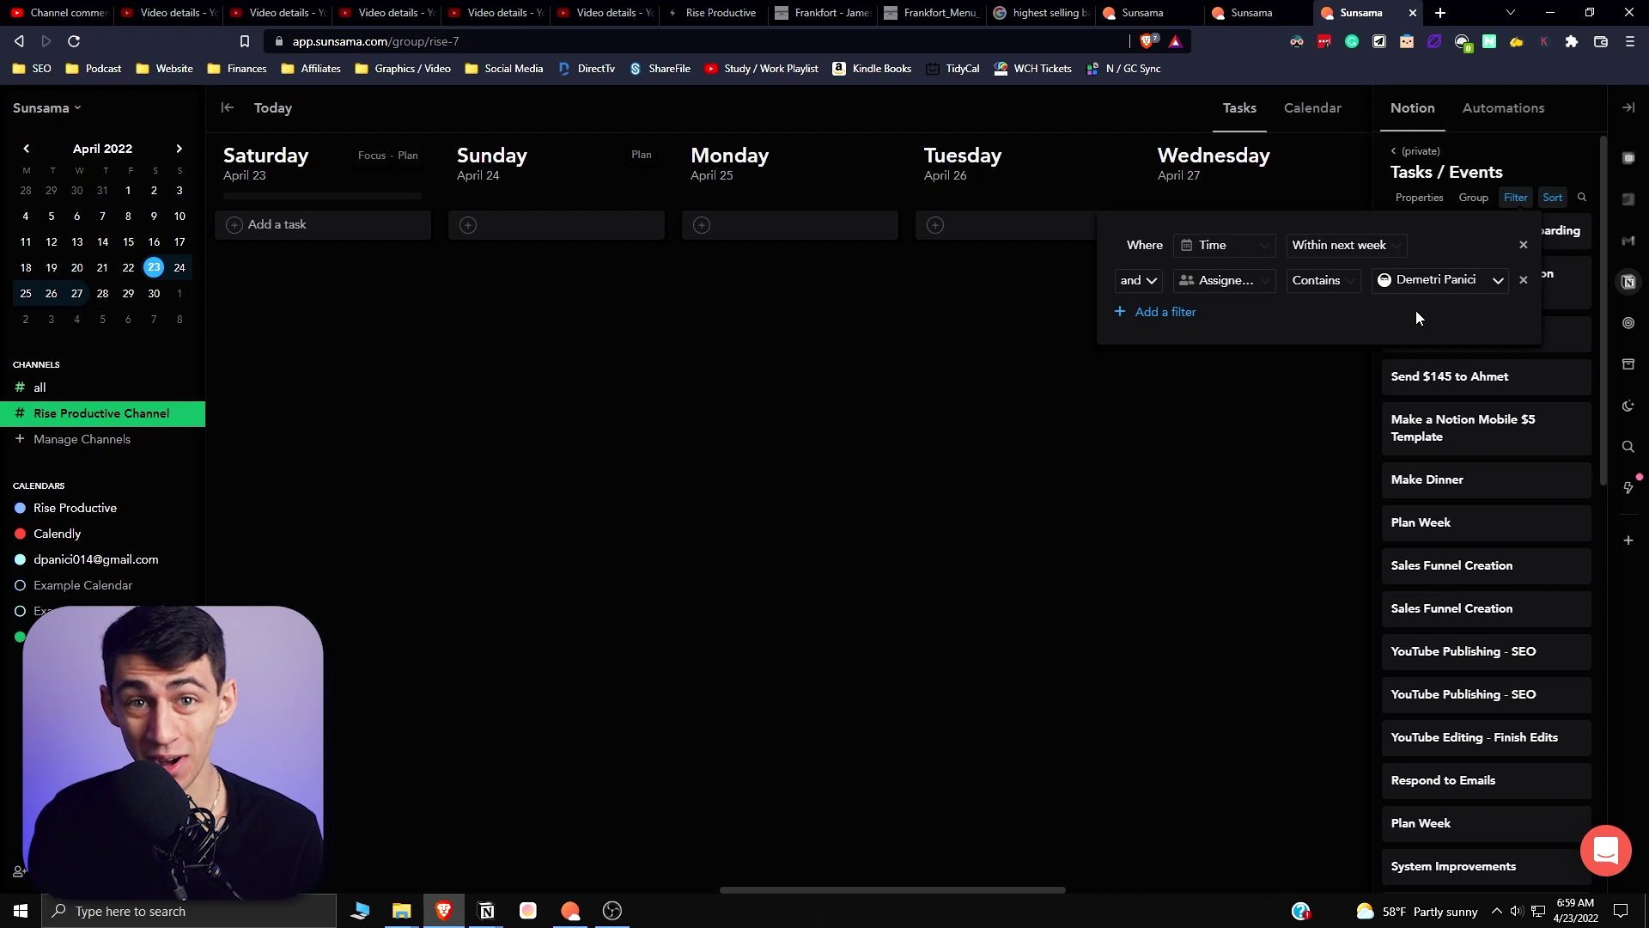
Change the Time filter to April 23, 2022 and close the filter settings.
{"action": "left_click", "coordinate": [1553, 197]}
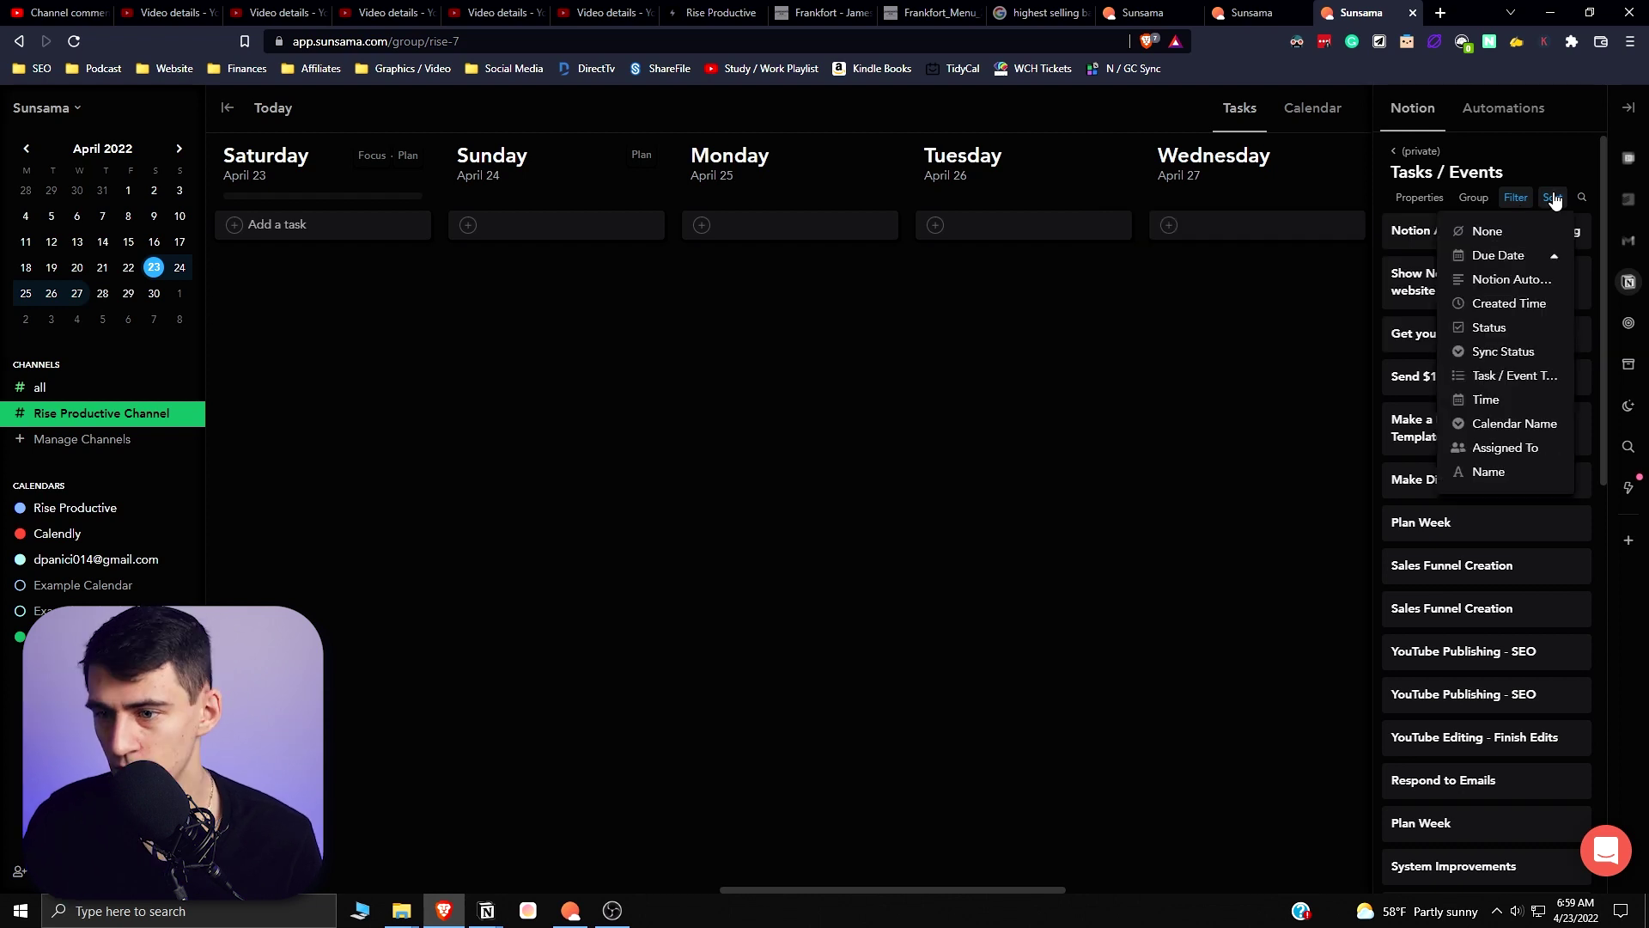
{"action": "left_click", "coordinate": [1487, 398]}
{"action": "left_click", "coordinate": [1362, 261]}
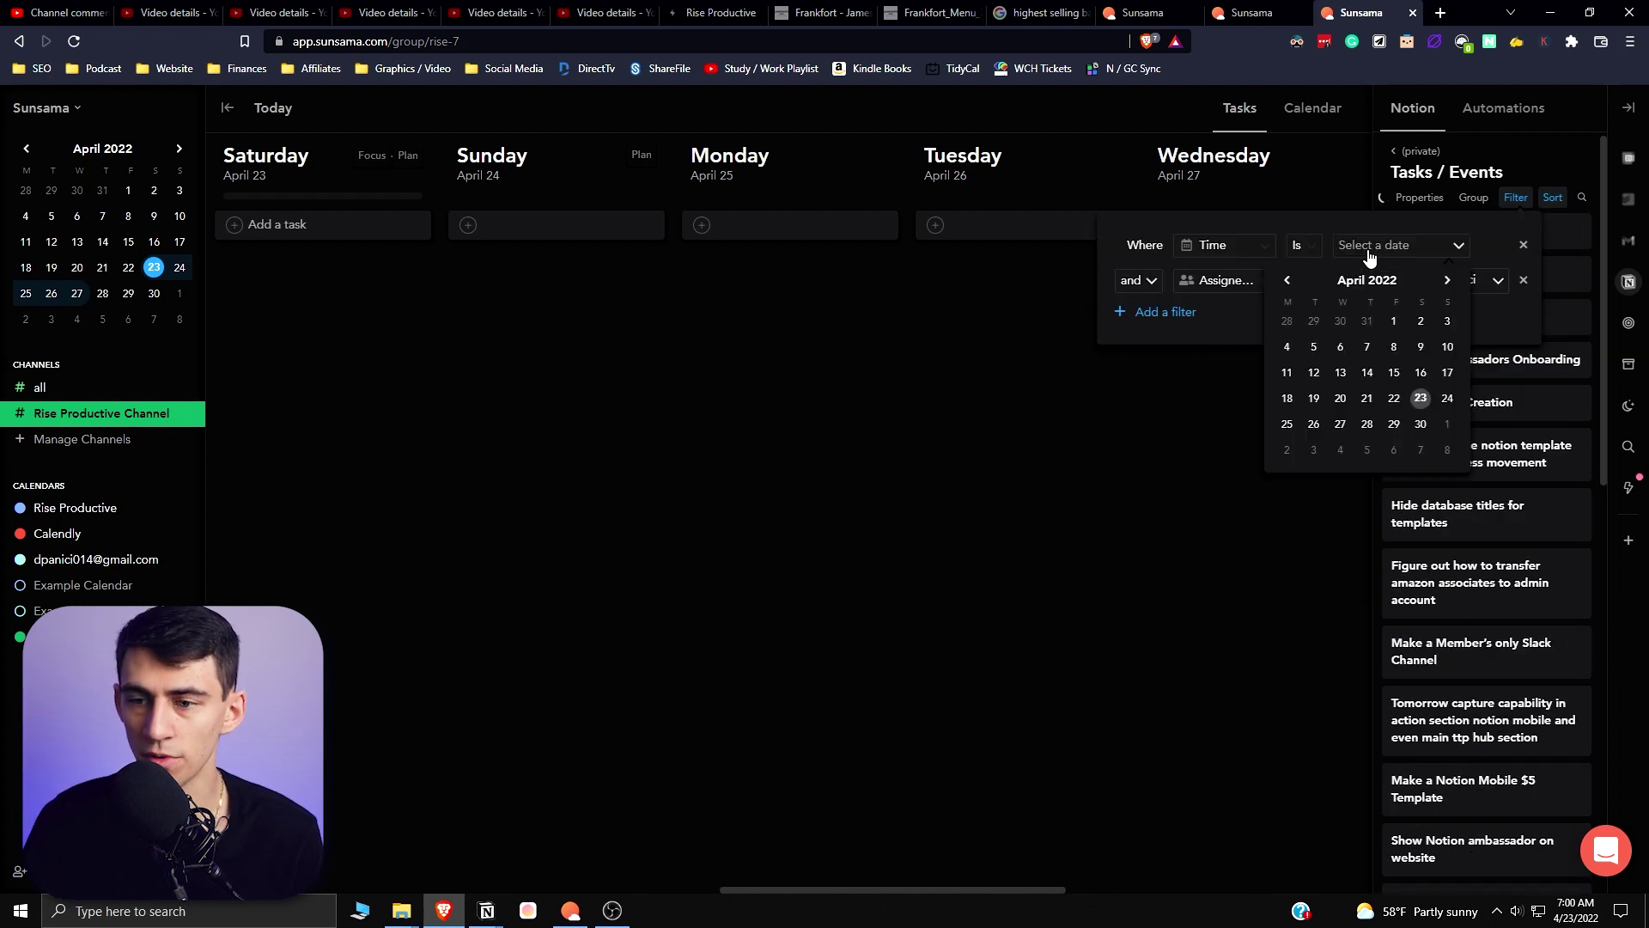
{"action": "left_click", "coordinate": [1417, 405]}
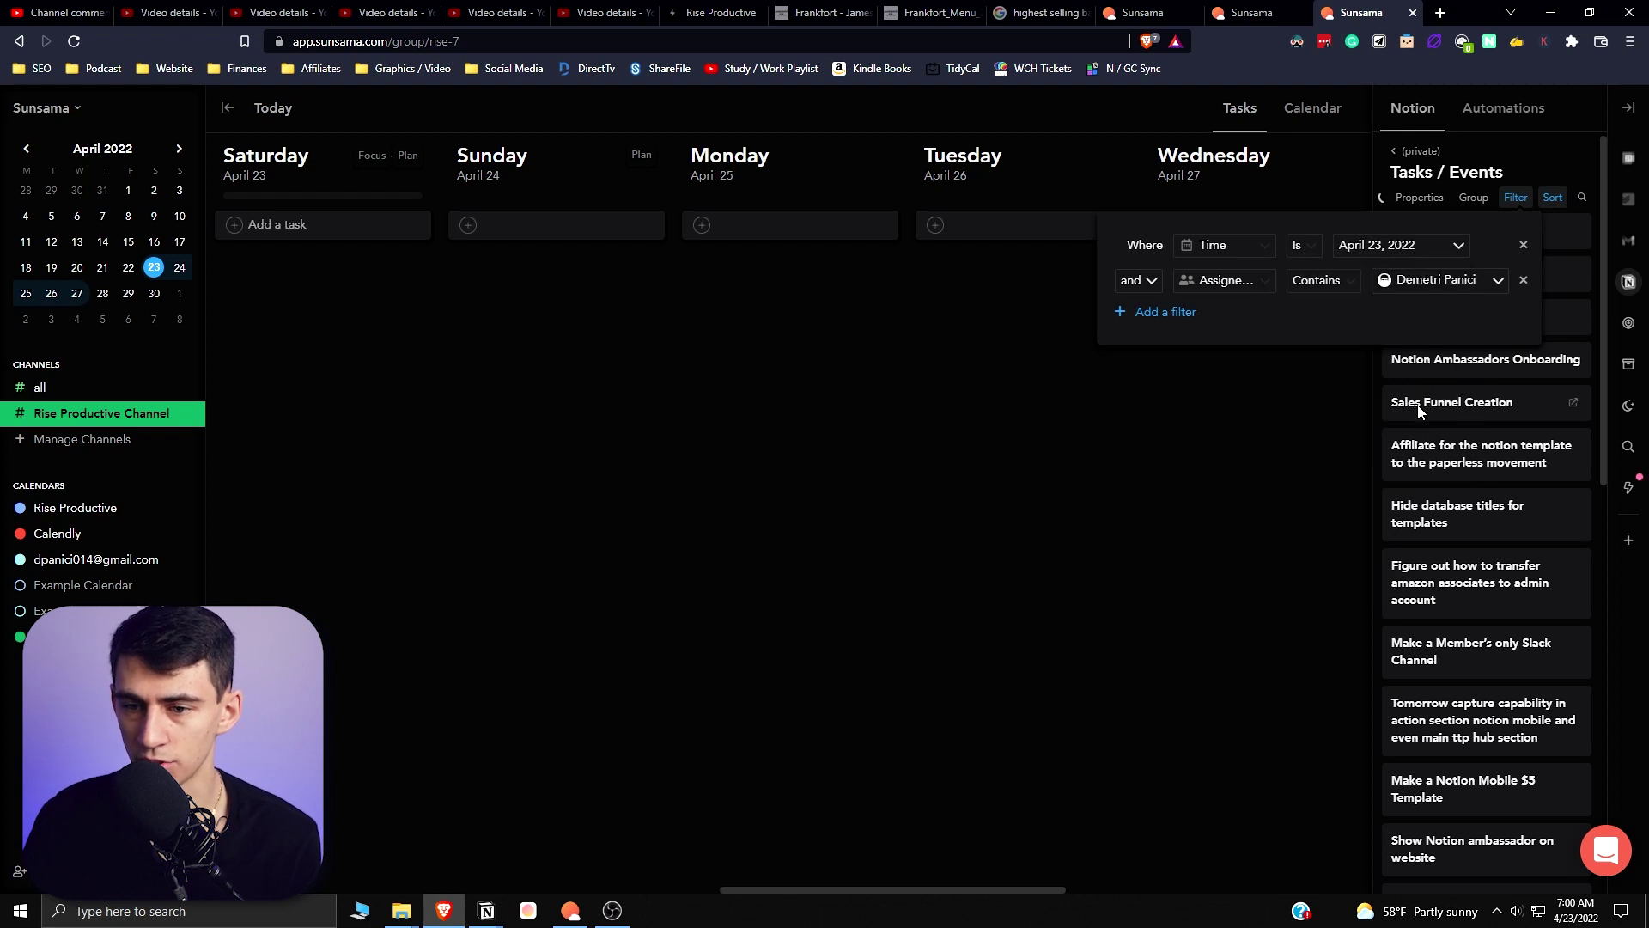
{"action": "left_click", "coordinate": [1265, 478]}
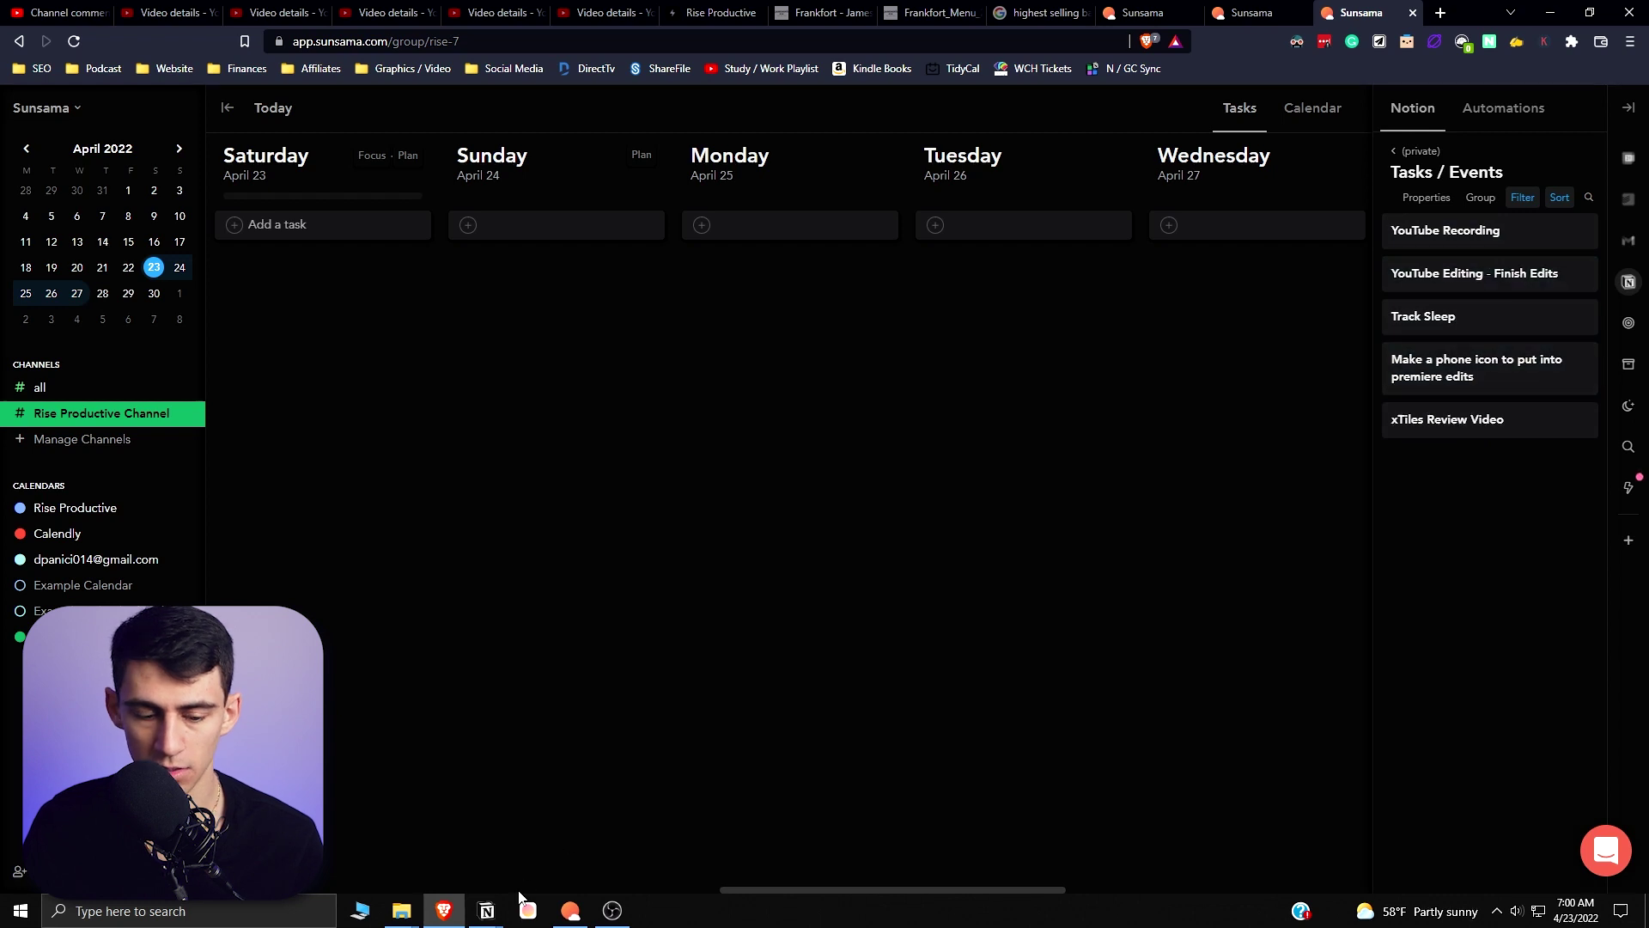
Bring Notion's Actions dashboard window to the front.
{"action": "mouse_move", "coordinate": [486, 910]}
{"action": "left_click", "coordinate": [431, 835]}
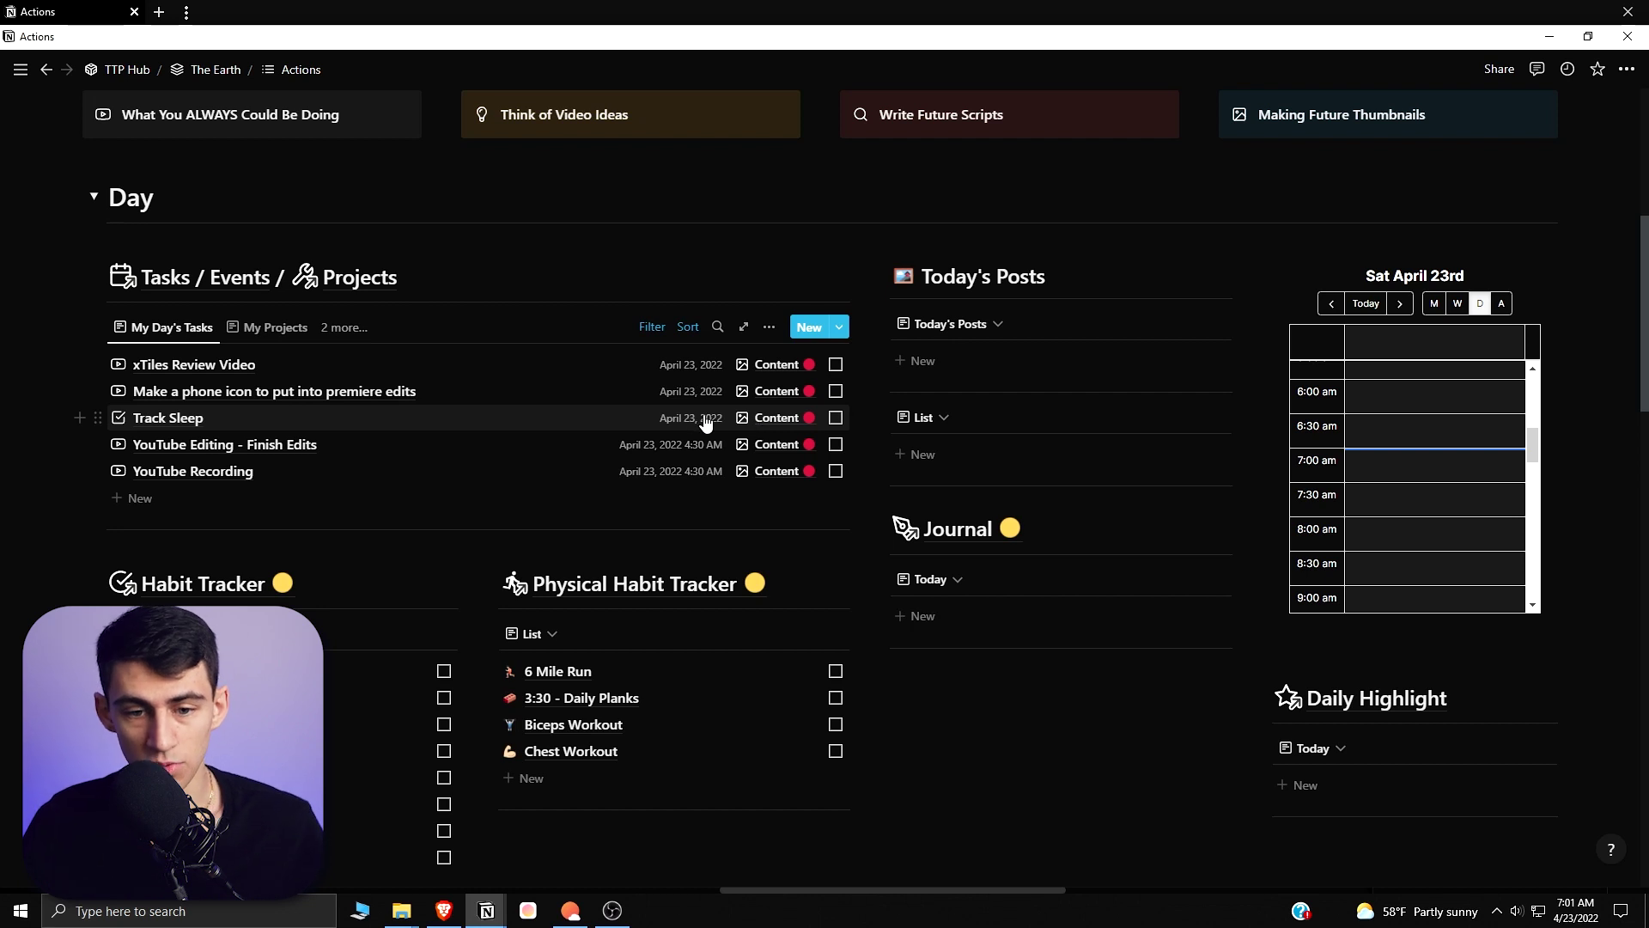
Back in Sunsama, drag the YouTube Recording task onto Saturday, April 23.
{"action": "key", "text": "alt+Tab"}
{"action": "left_click_drag", "start_coordinate": [1496, 232], "coordinate": [335, 261]}
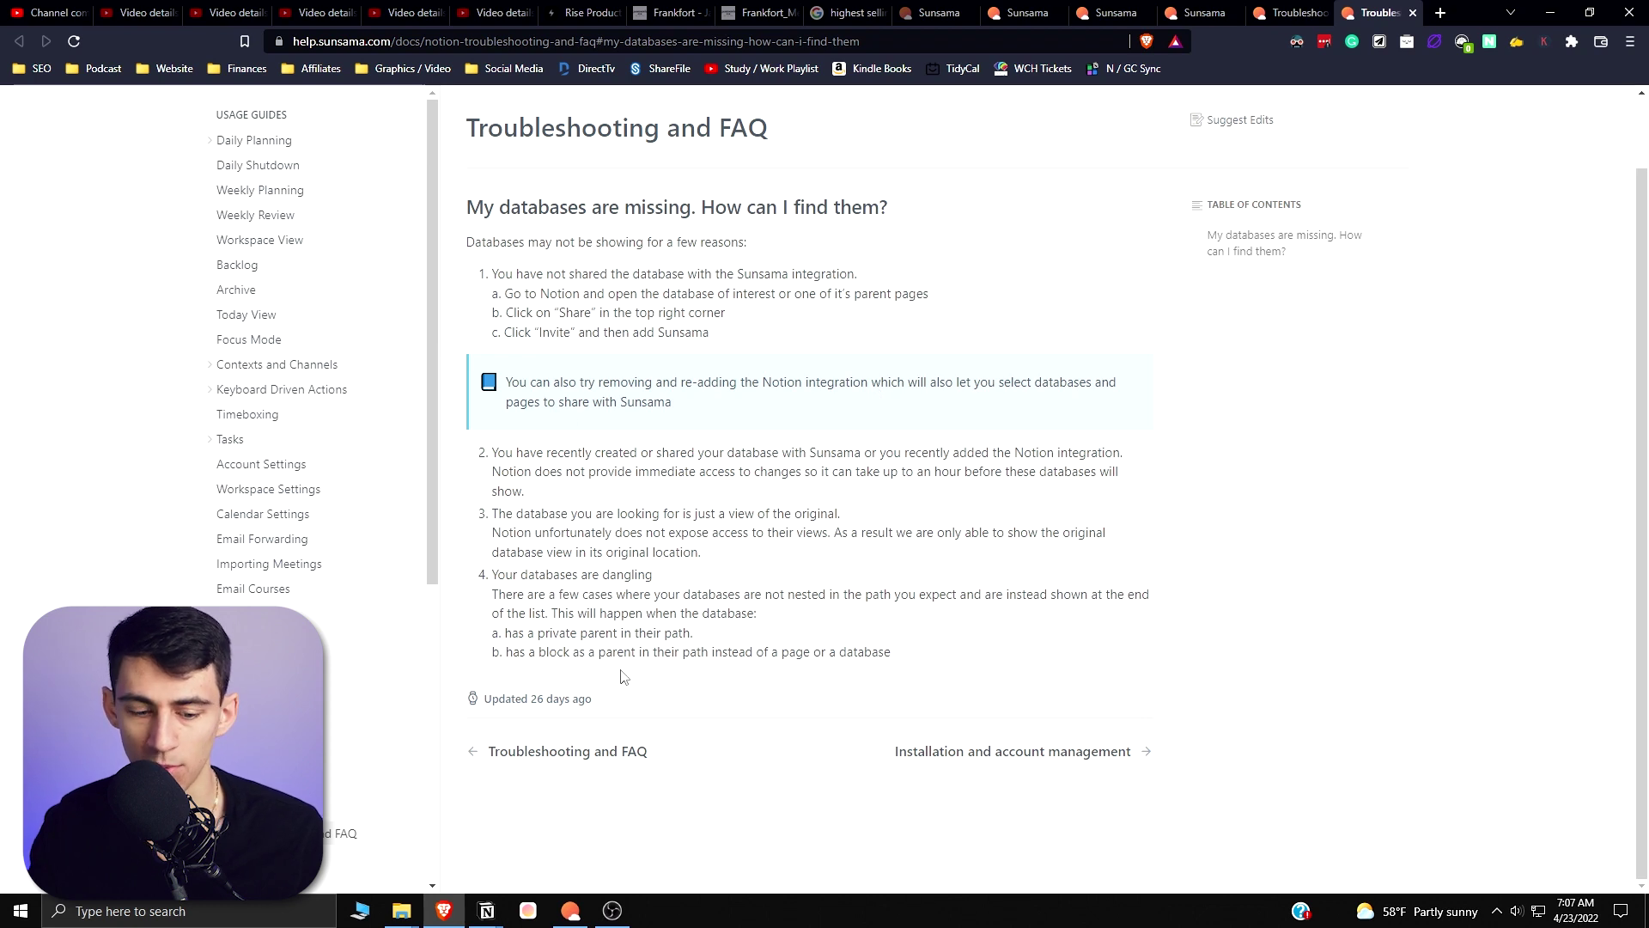
Switch from the help article to the Notion desktop window.
{"action": "mouse_move", "coordinate": [486, 909]}
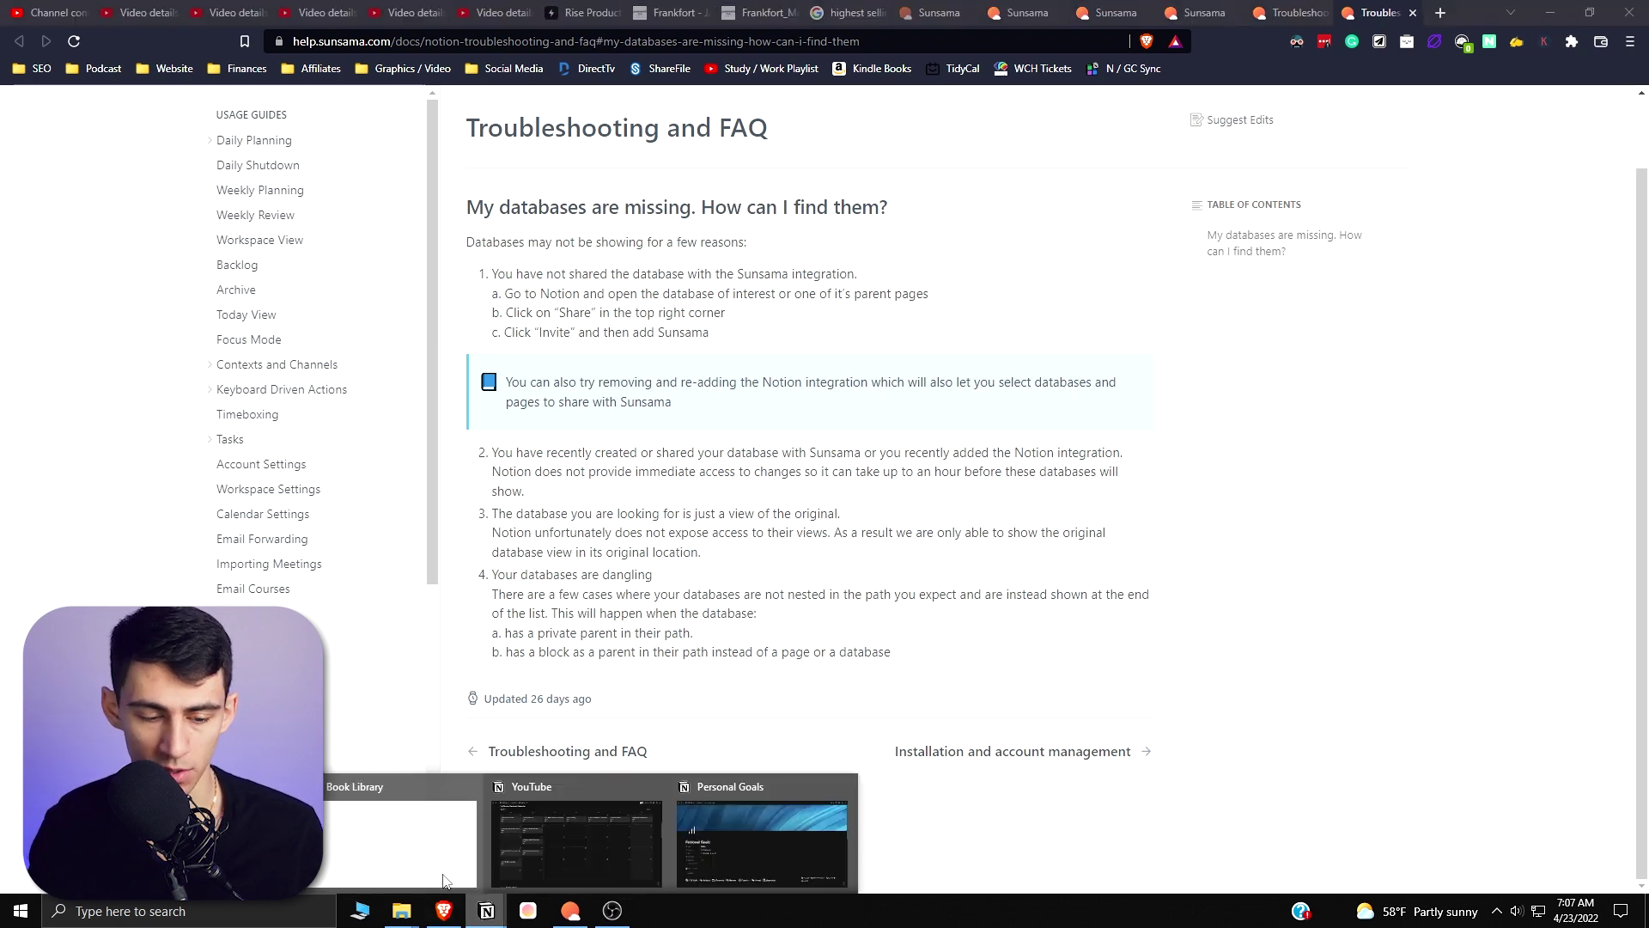
{"action": "left_click", "coordinate": [443, 880]}
Open the Habit Tracker database as a full page and share it with the Sunsama integration.
{"action": "left_click", "coordinate": [285, 576]}
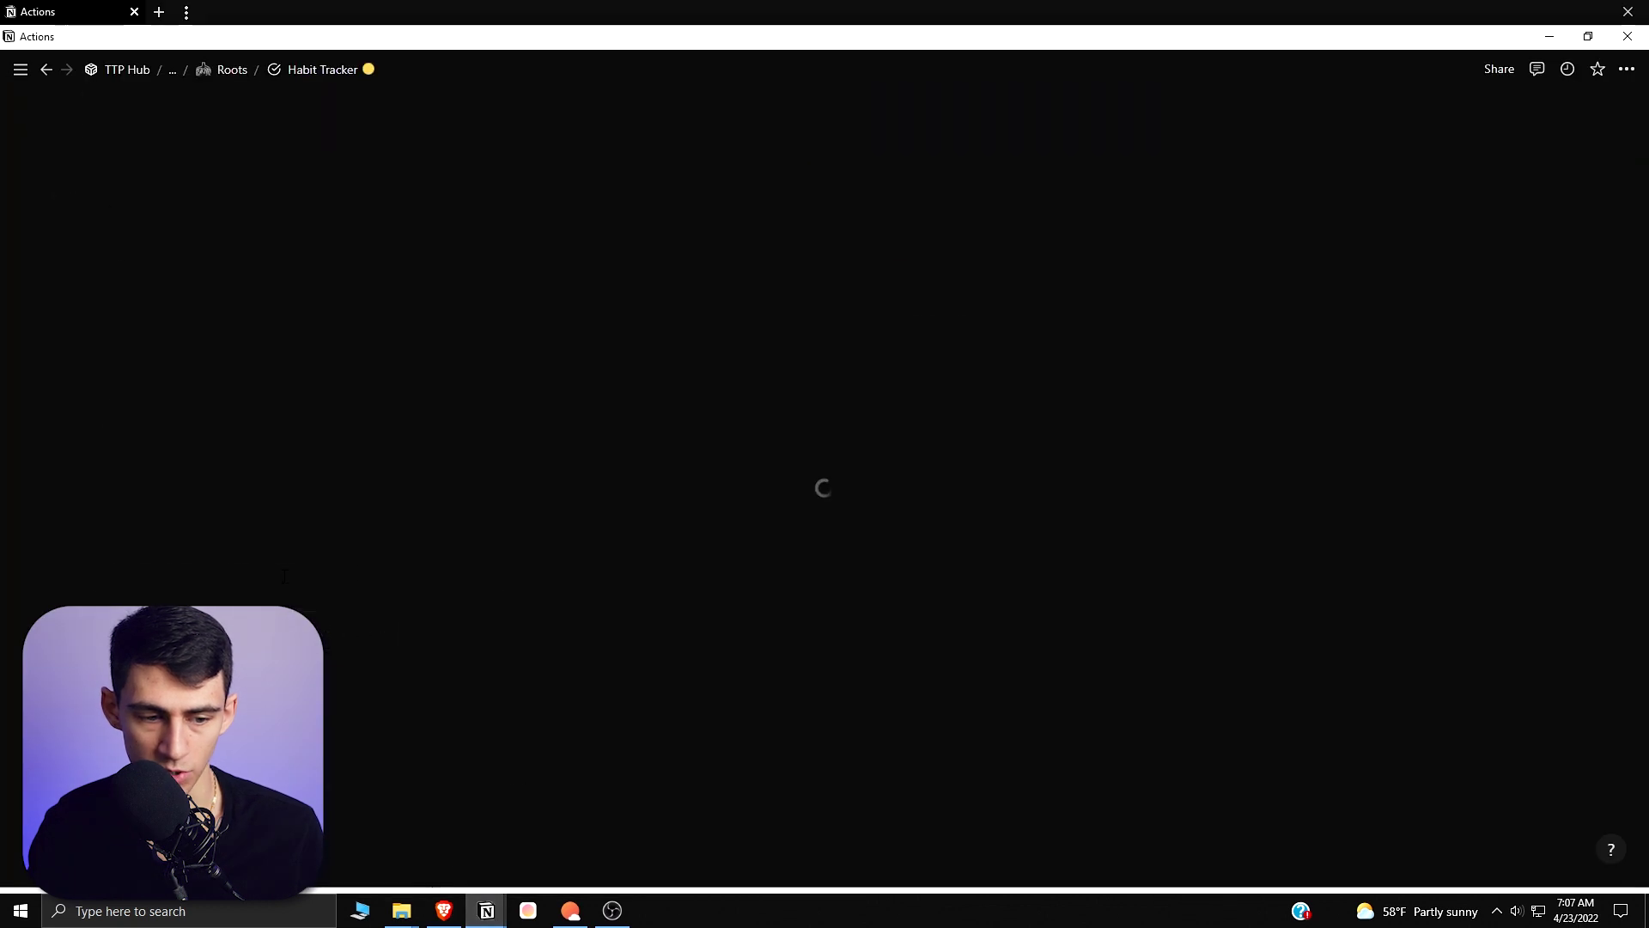
{"action": "scroll", "coordinate": [645, 535], "scroll_direction": "down", "scroll_amount": 6}
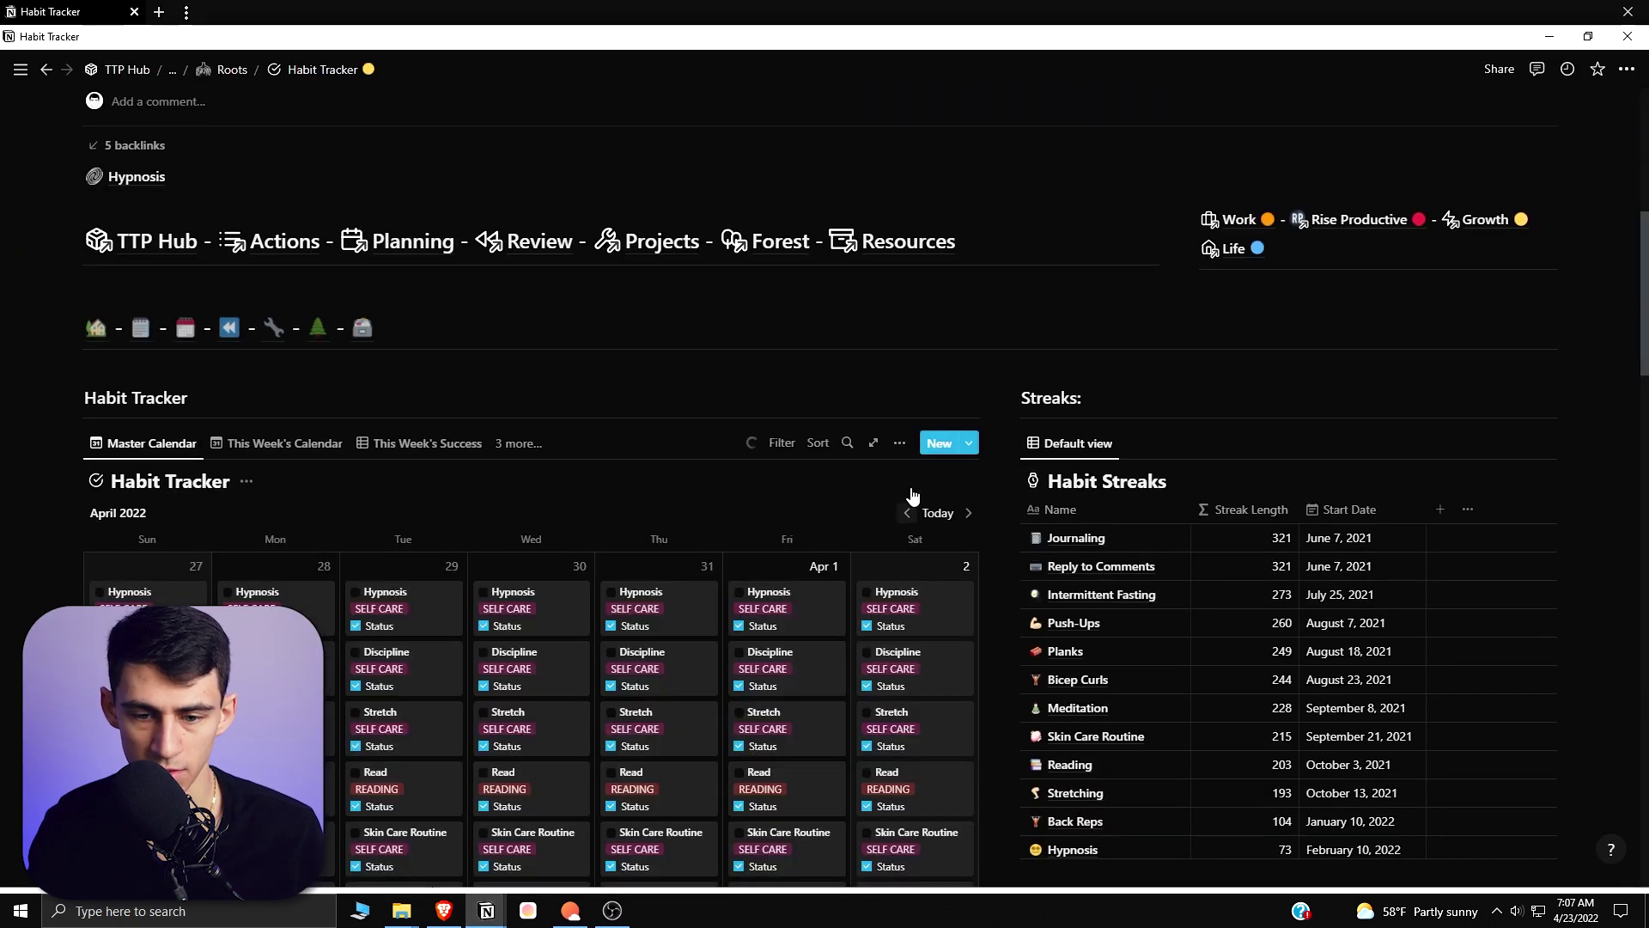
{"action": "left_click", "coordinate": [869, 440]}
{"action": "left_click", "coordinate": [1529, 70]}
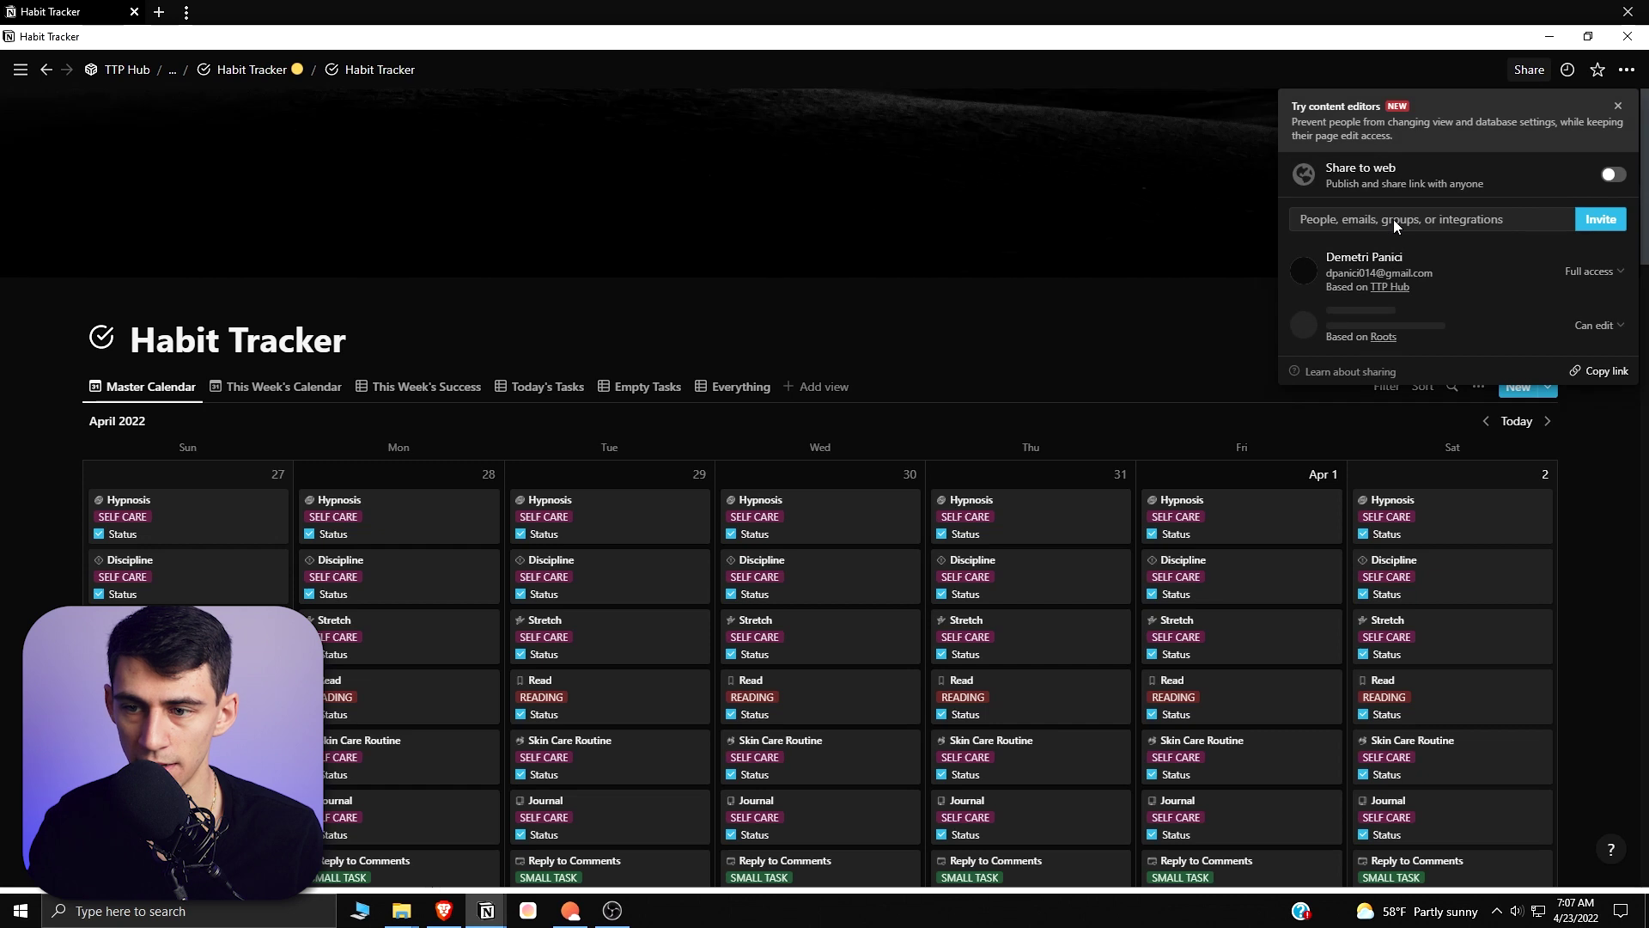
{"action": "left_click", "coordinate": [1428, 221]}
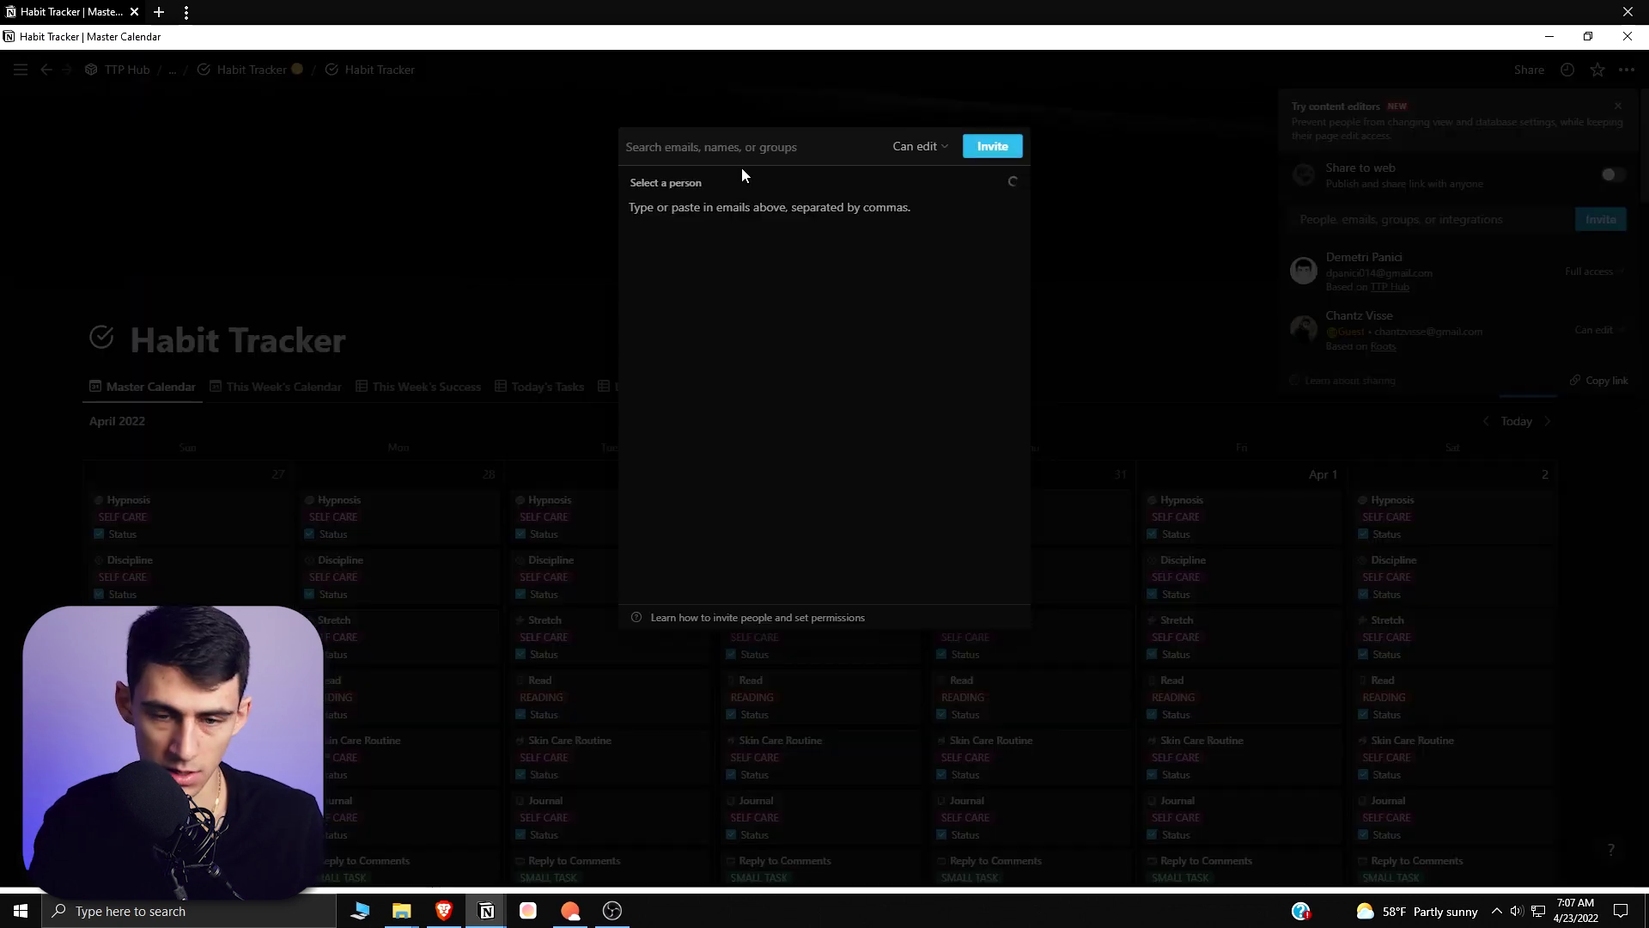
{"action": "type", "text": "sunsama"}
{"action": "left_click", "coordinate": [737, 204]}
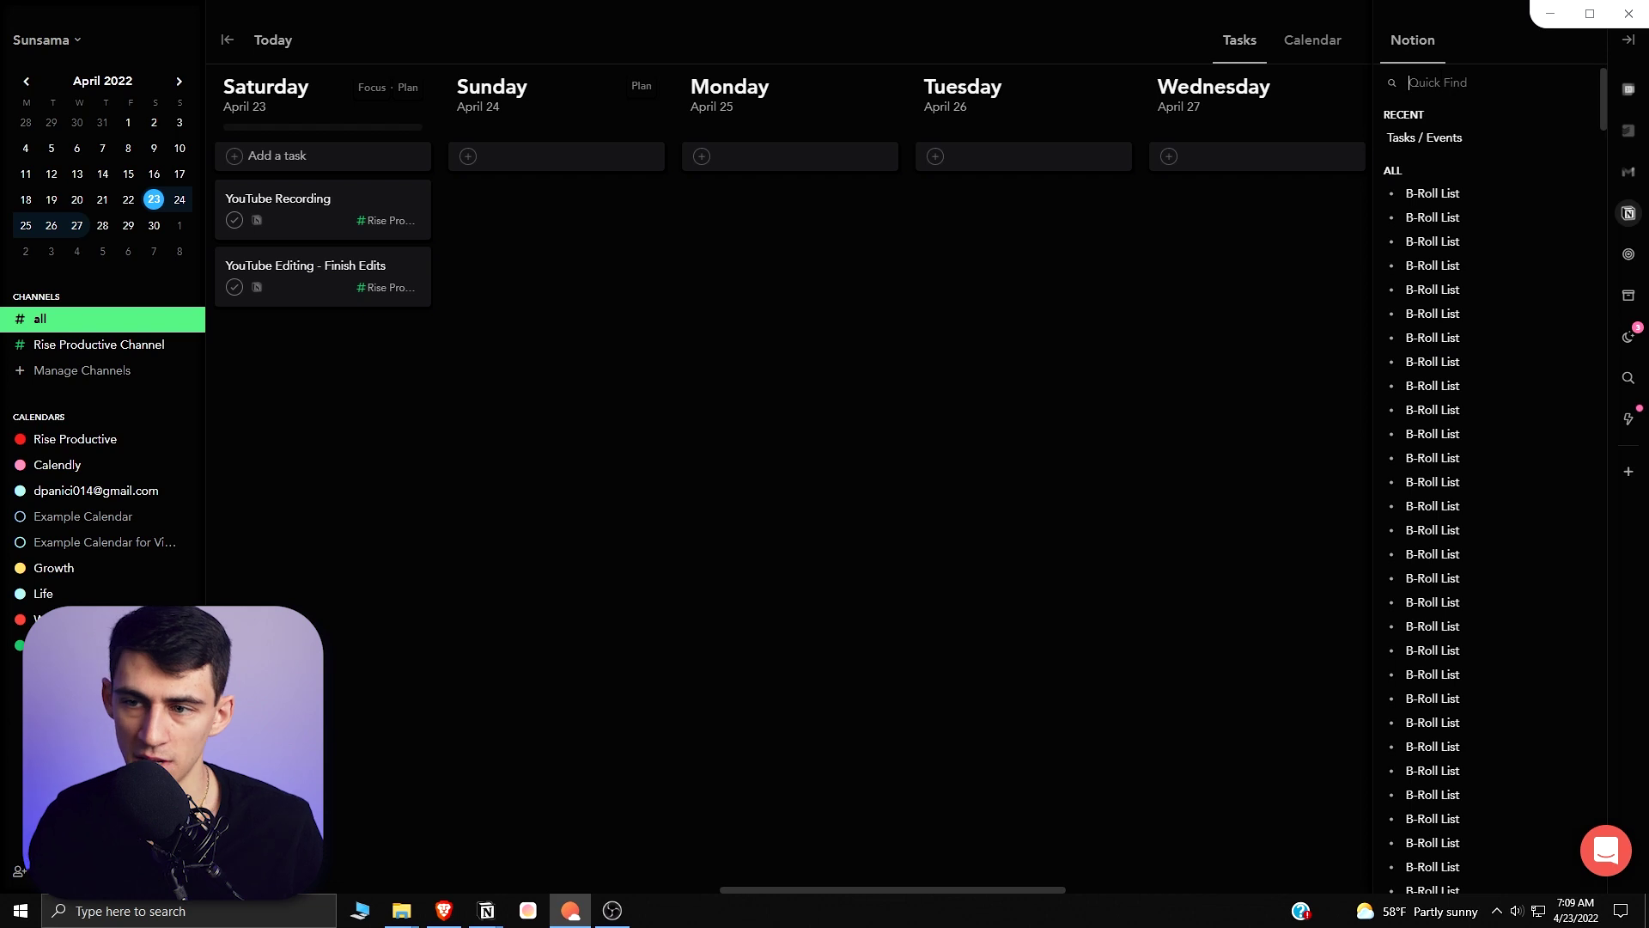
Search 'habit' in the panel's Quick Find and open the Habit Tracker database.
{"action": "type", "text": "habit"}
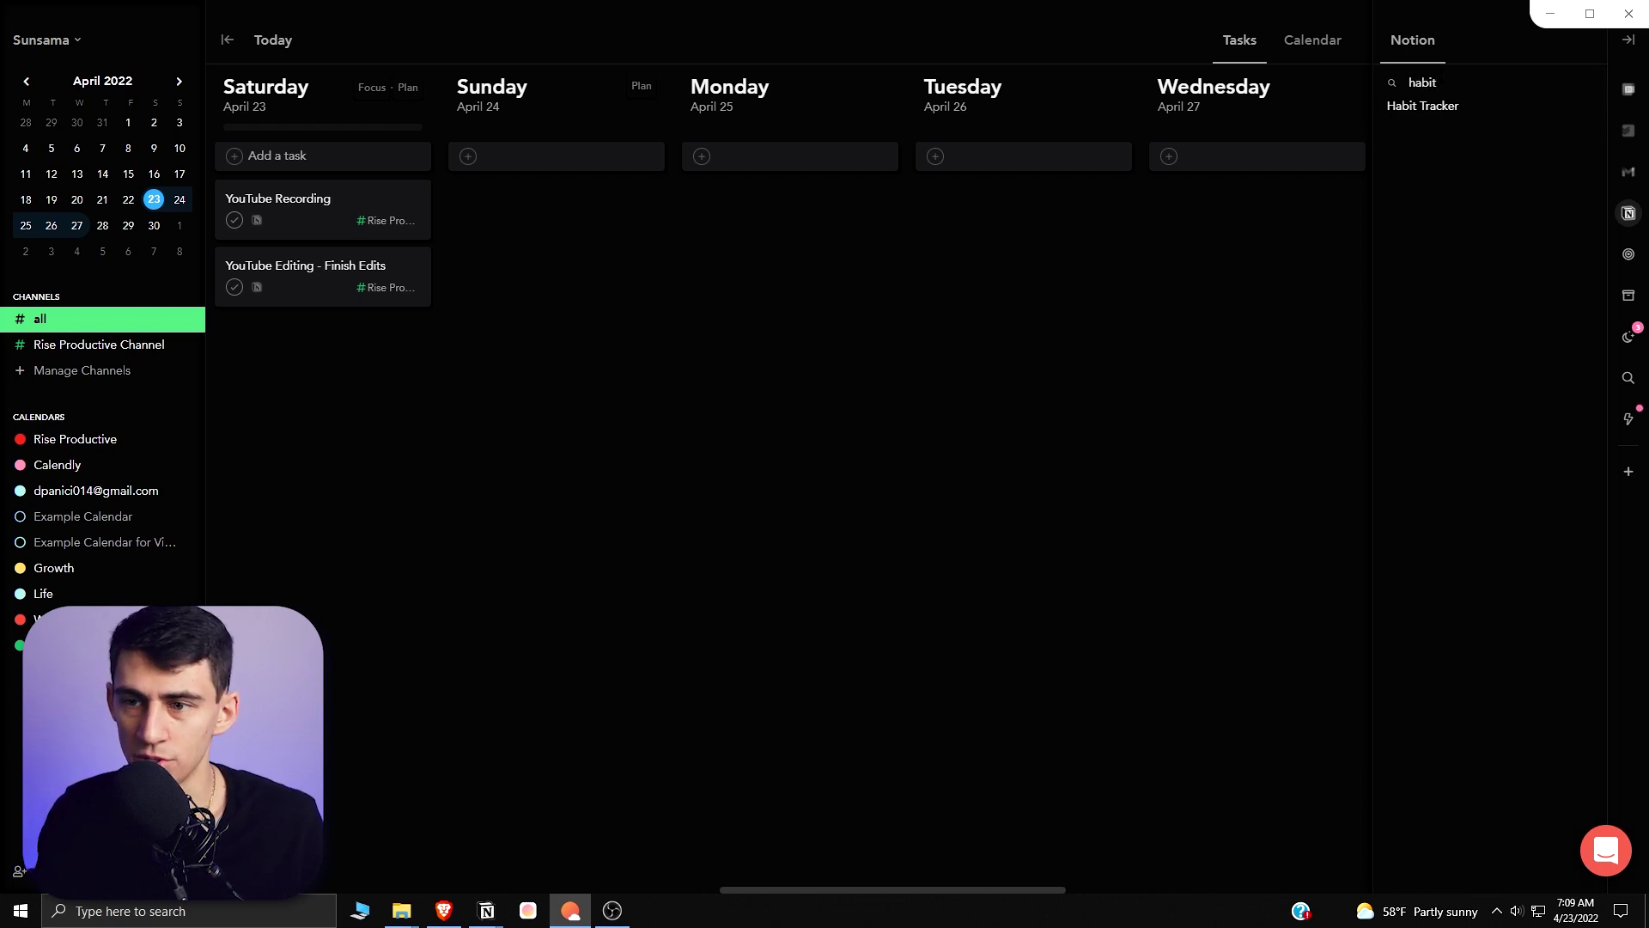
{"action": "key", "text": "BackSpace"}
{"action": "key", "text": "BackSpace"}
{"action": "key", "text": "BackSpace"}
{"action": "key", "text": "BackSpace"}
{"action": "key", "text": "BackSpace"}
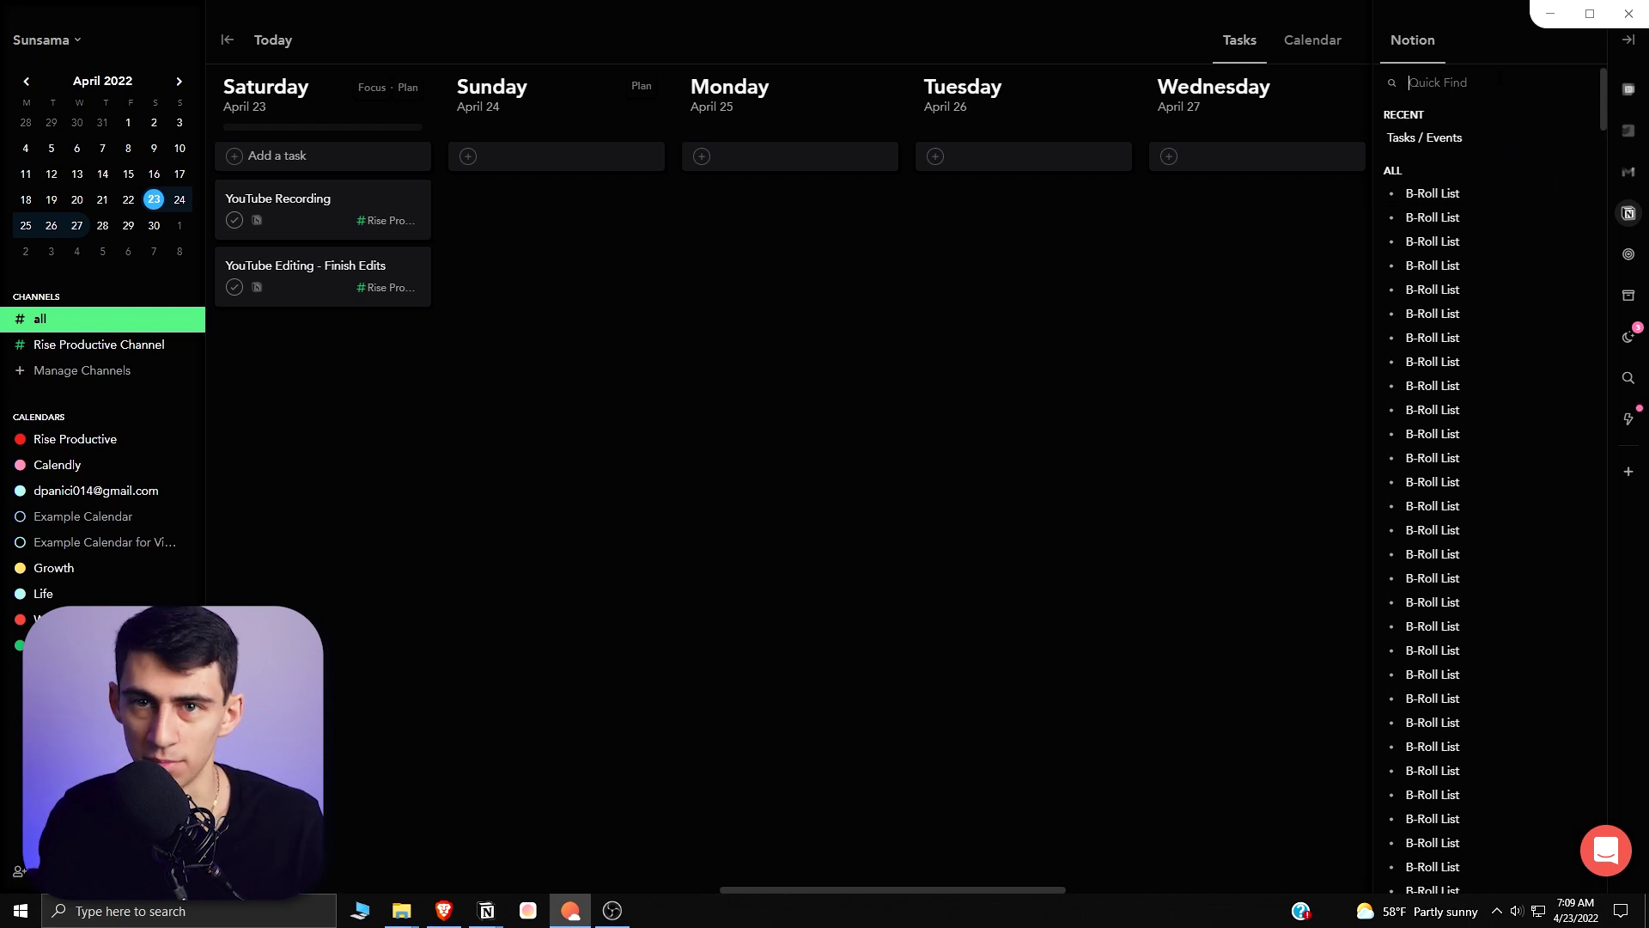
{"action": "type", "text": "habit"}
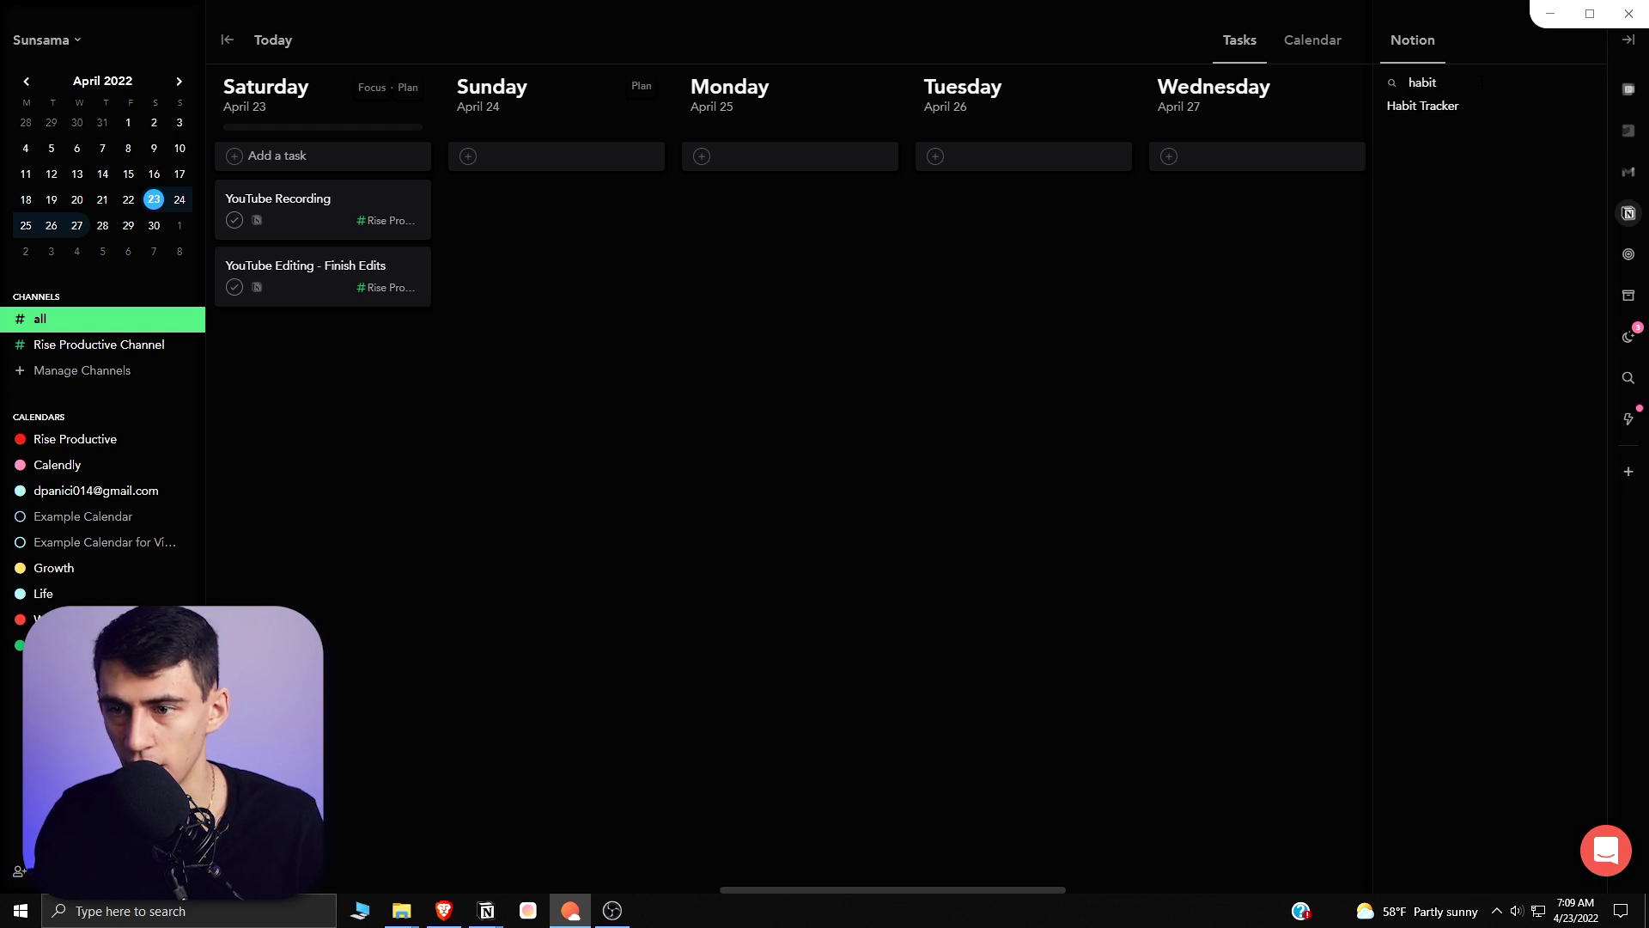
{"action": "left_click", "coordinate": [1465, 110]}
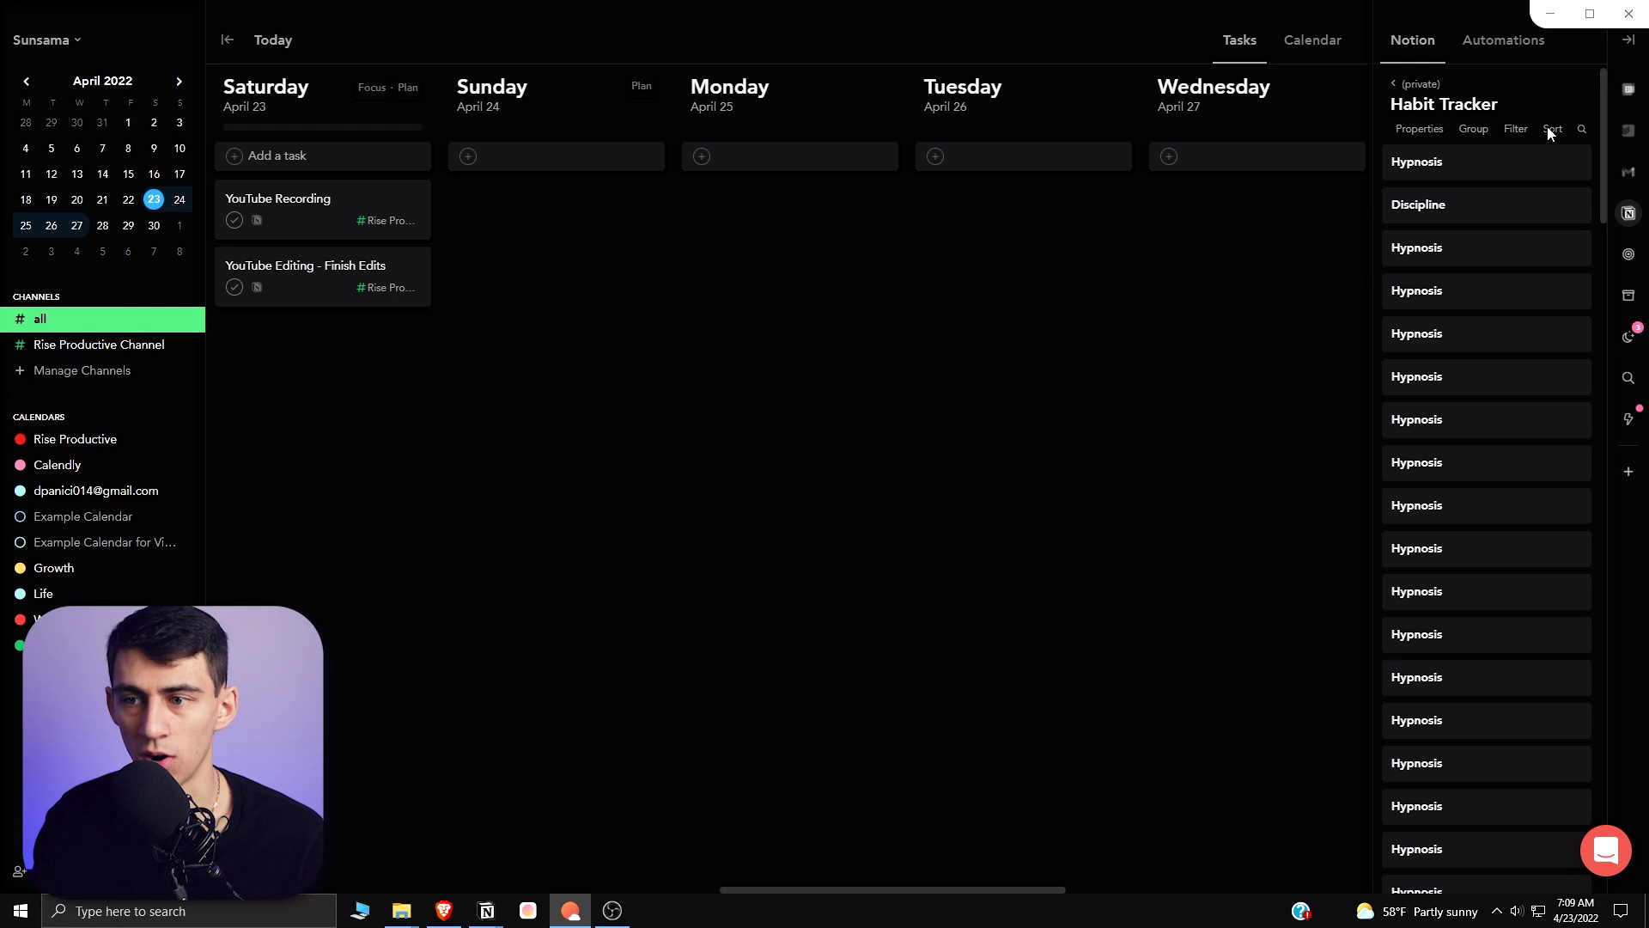
Filter the Habit Tracker to Status Unchecked and Time April 23, 2022.
{"action": "left_click", "coordinate": [1517, 130]}
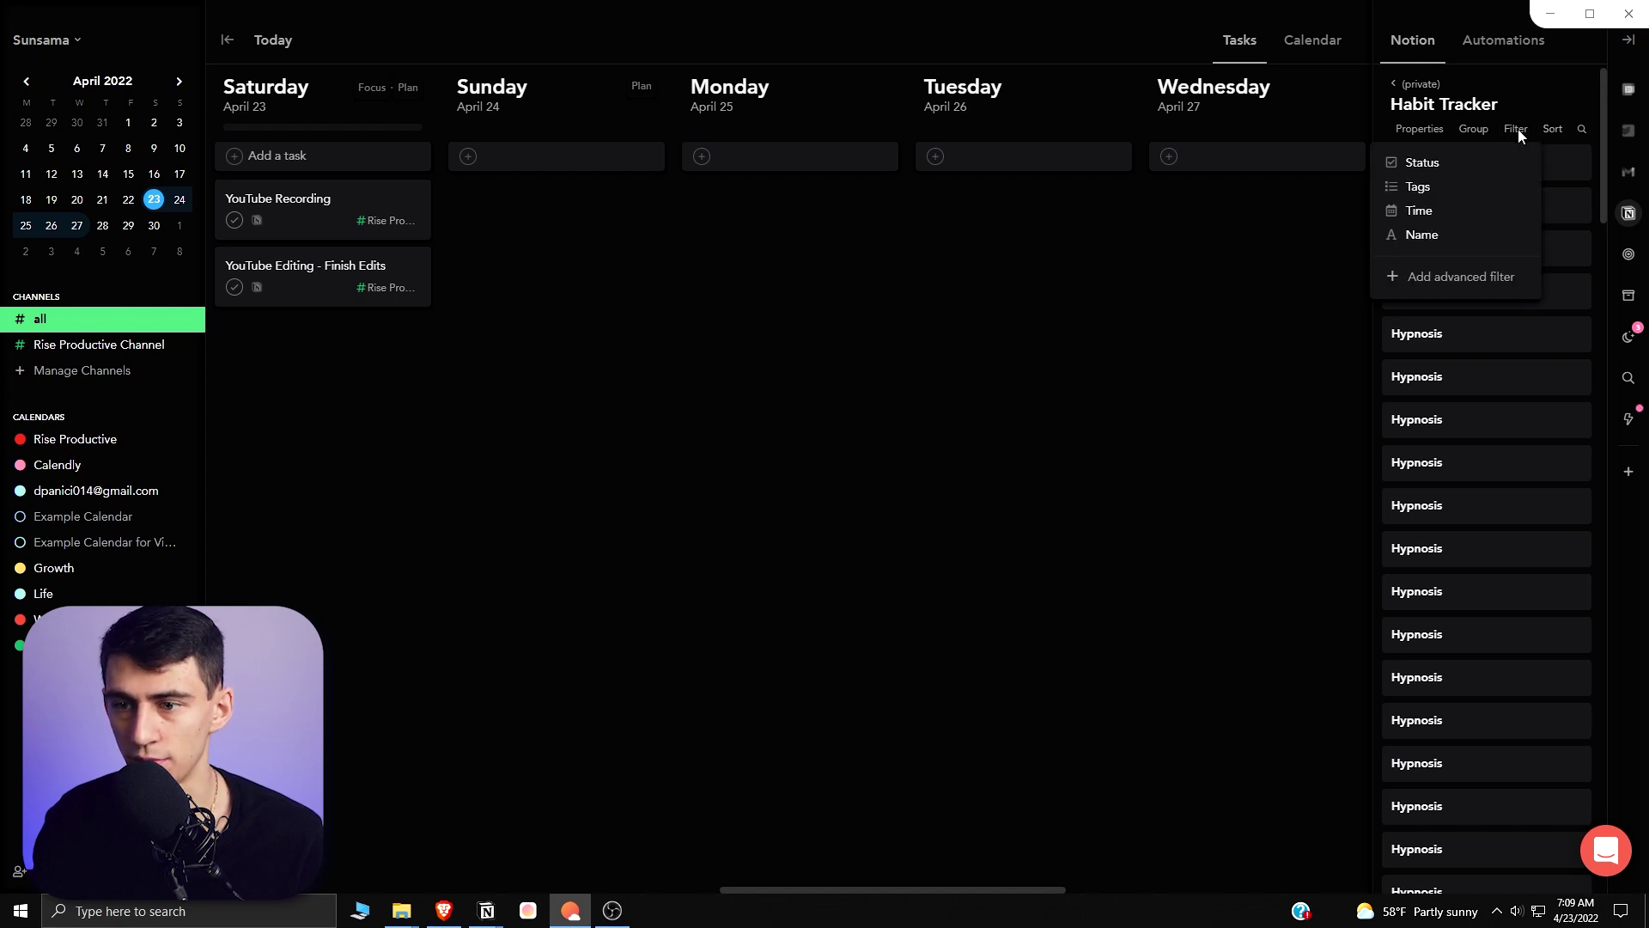
{"action": "left_click", "coordinate": [1446, 168]}
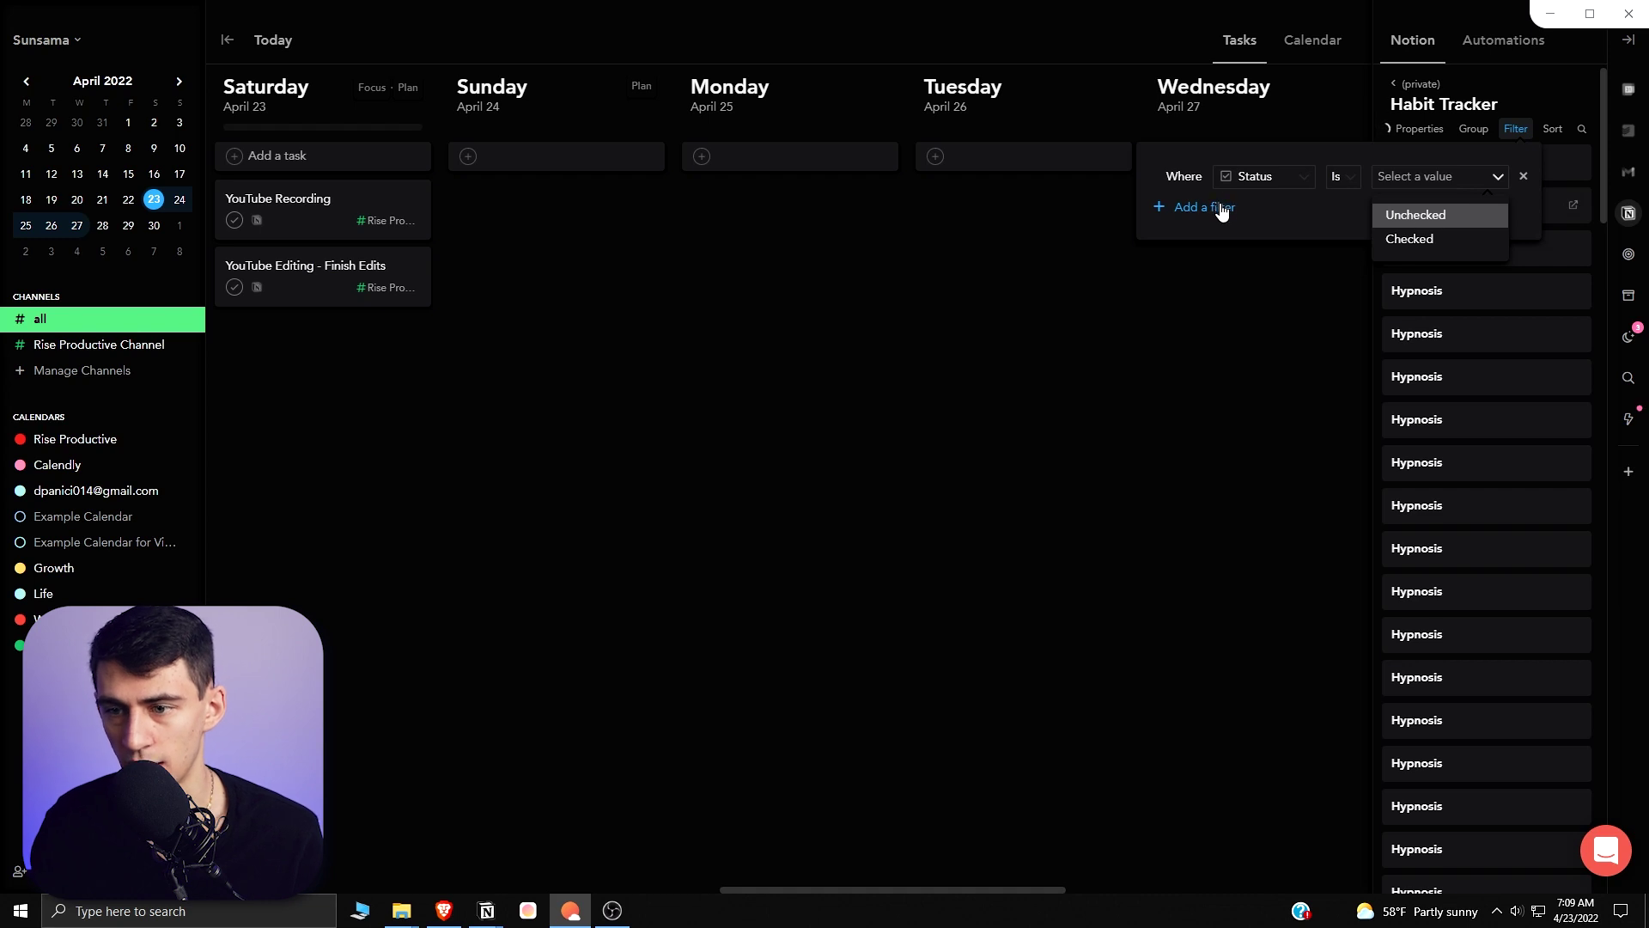
{"action": "left_click", "coordinate": [1220, 207]}
{"action": "left_click", "coordinate": [1220, 207]}
{"action": "left_click", "coordinate": [1314, 243]}
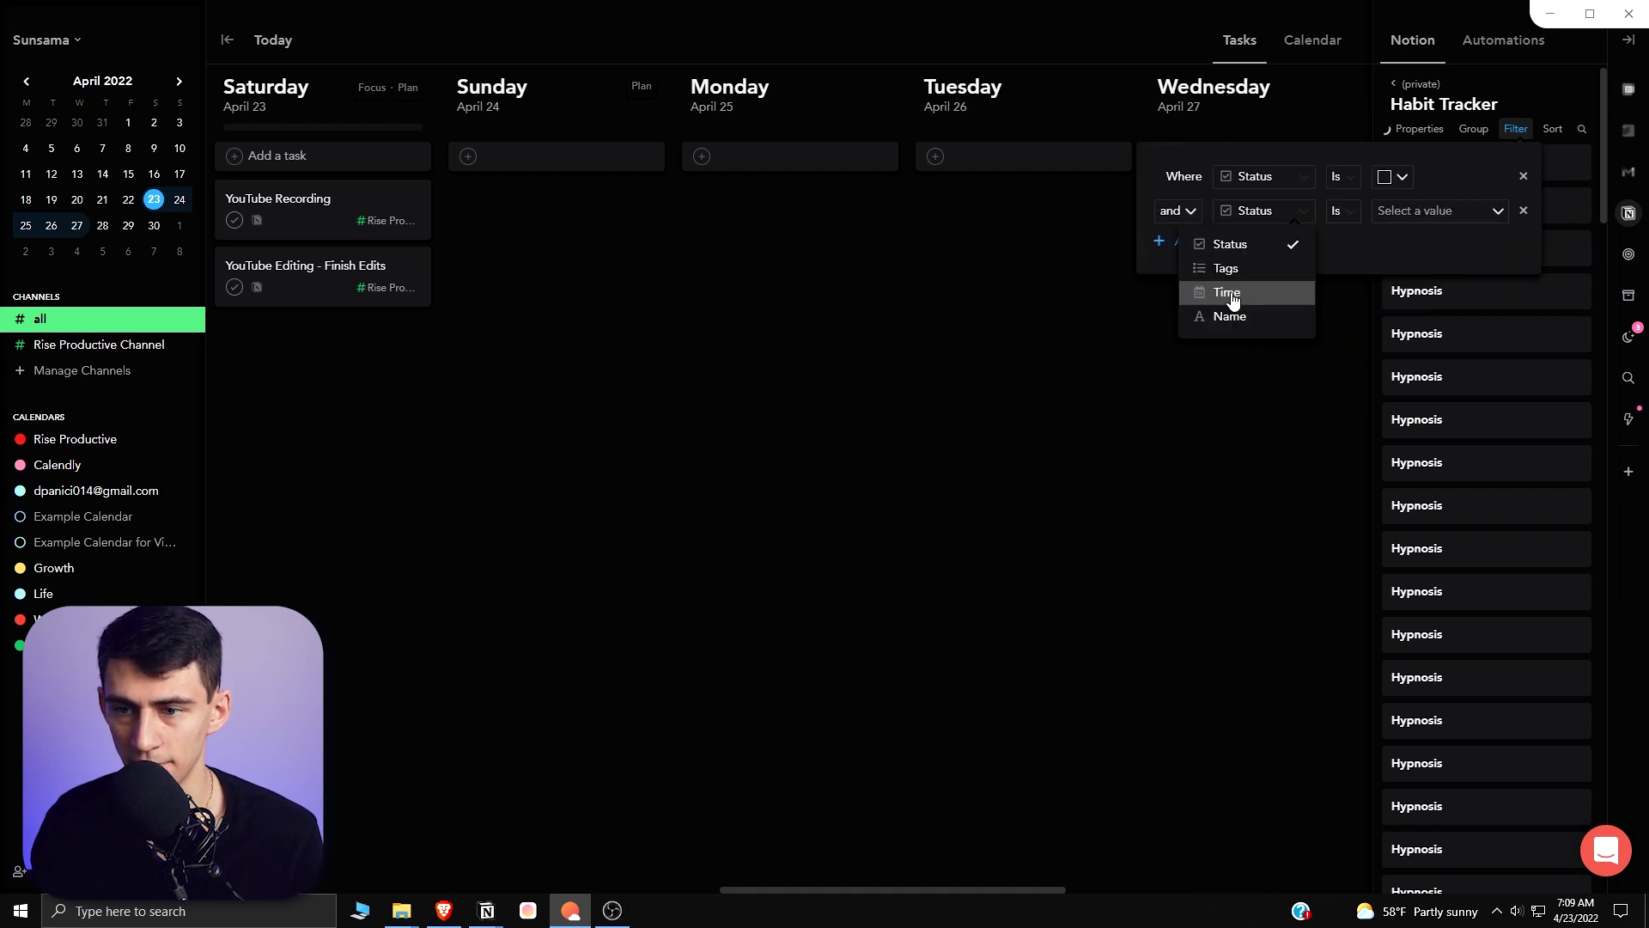
{"action": "left_click", "coordinate": [1230, 293]}
{"action": "left_click", "coordinate": [1263, 381]}
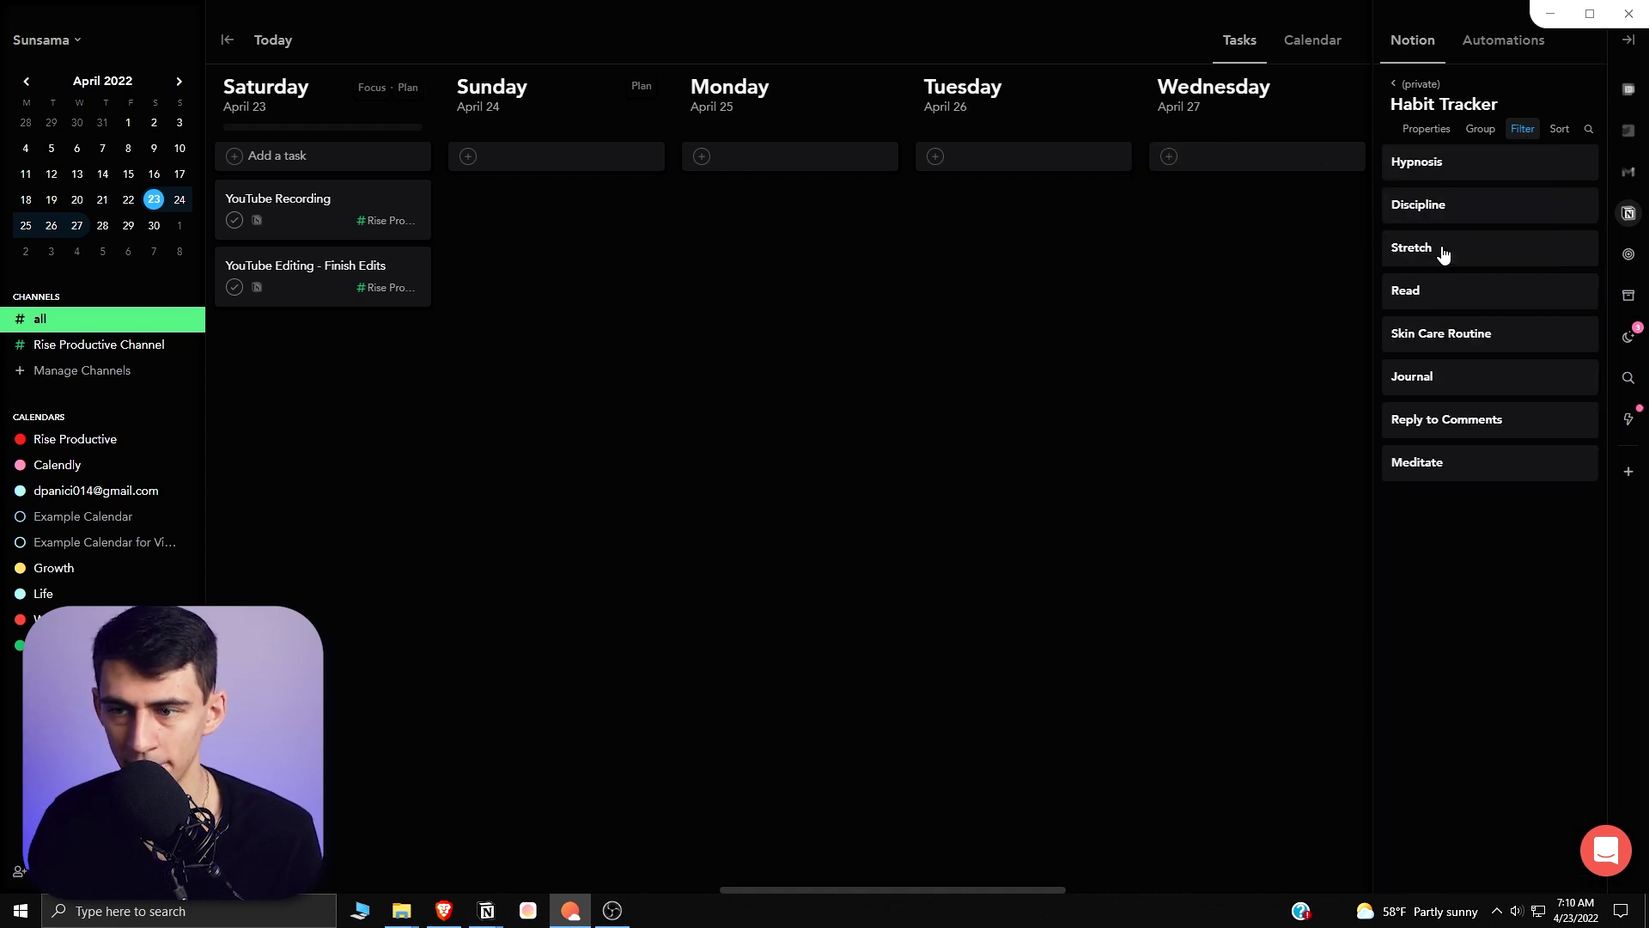
Show the Status property on the habit cards.
{"action": "left_click", "coordinate": [1419, 128]}
{"action": "left_click", "coordinate": [1456, 243]}
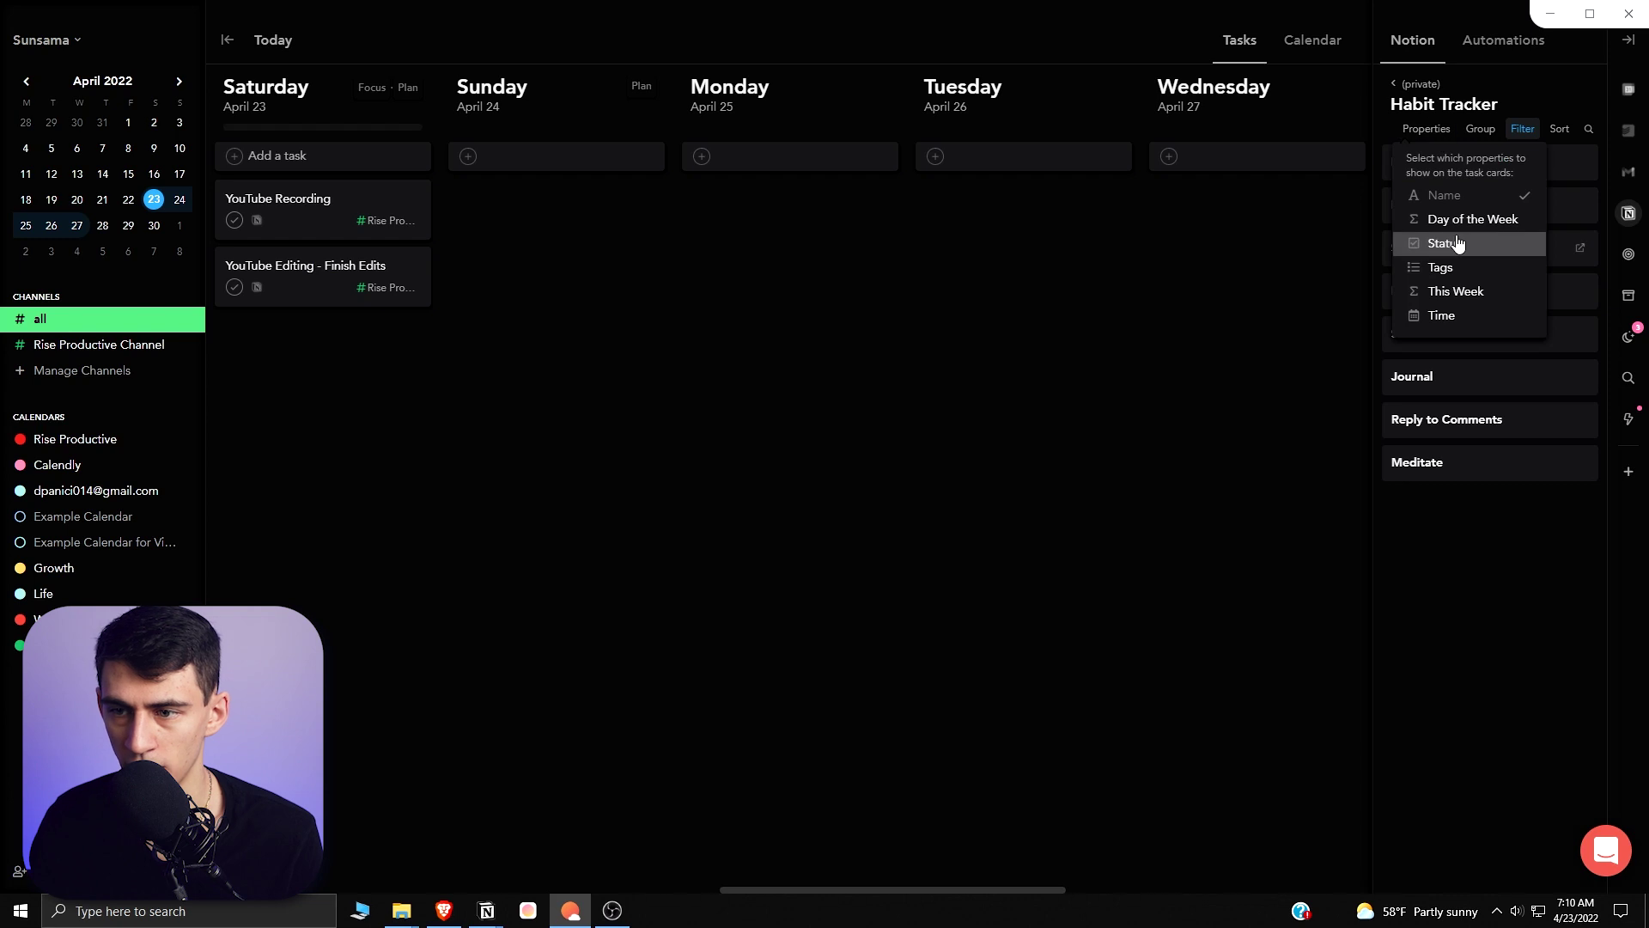
{"action": "left_click", "coordinate": [1454, 711]}
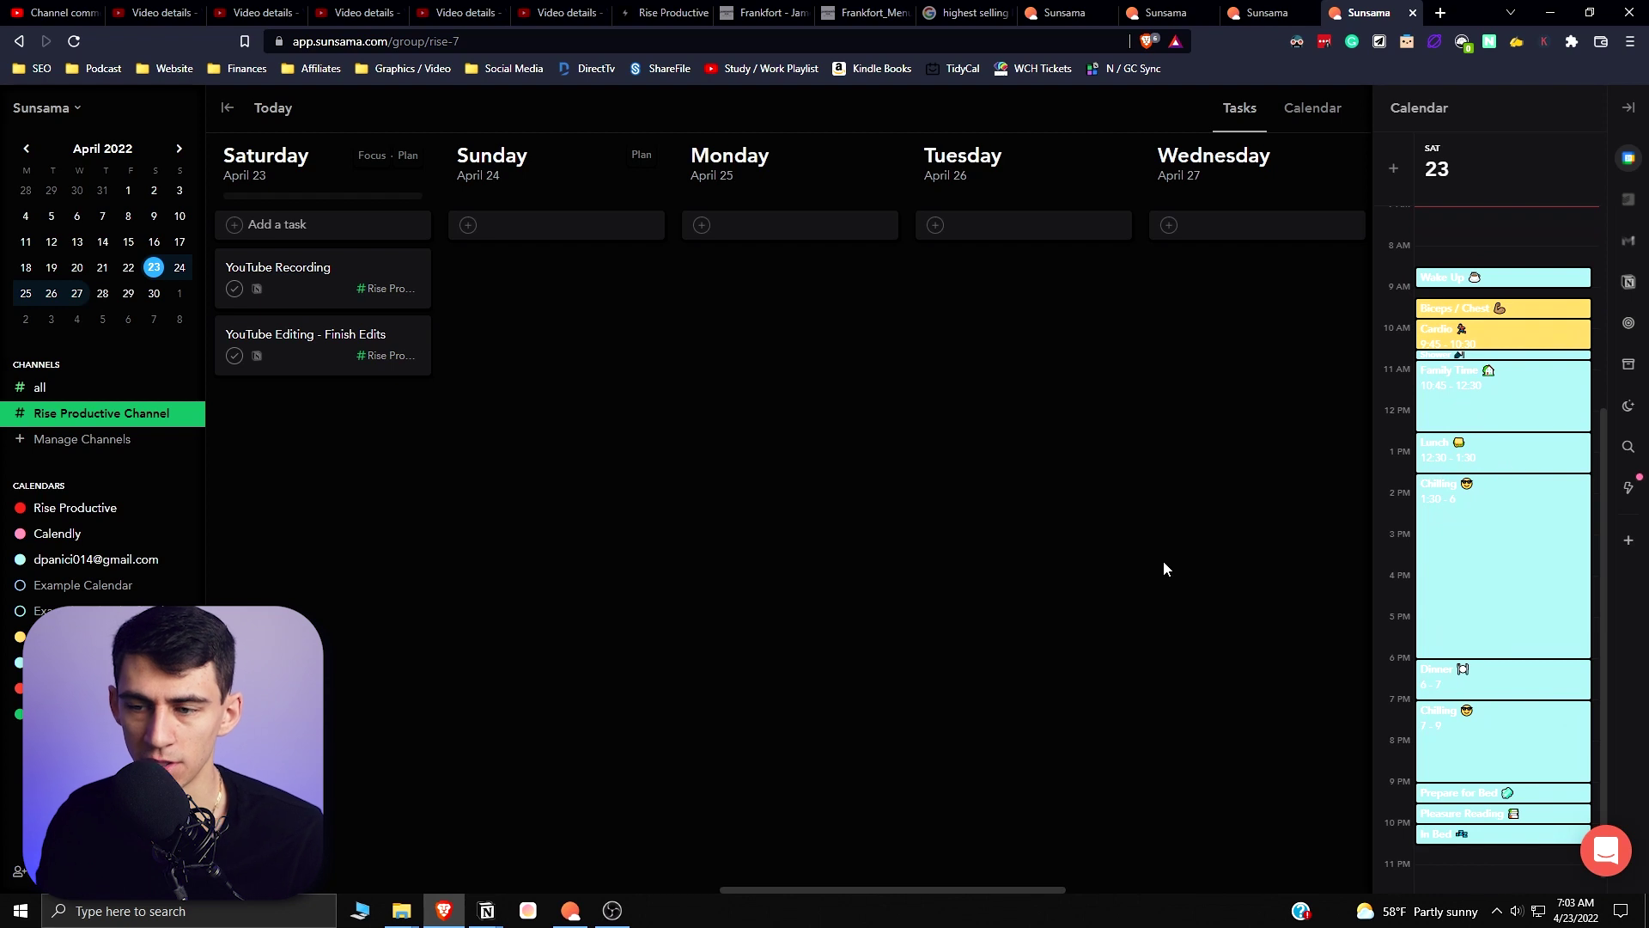
Bring Sunsama forward and switch the side panel to the Gmail inbox.
{"action": "mouse_move", "coordinate": [1432, 418]}
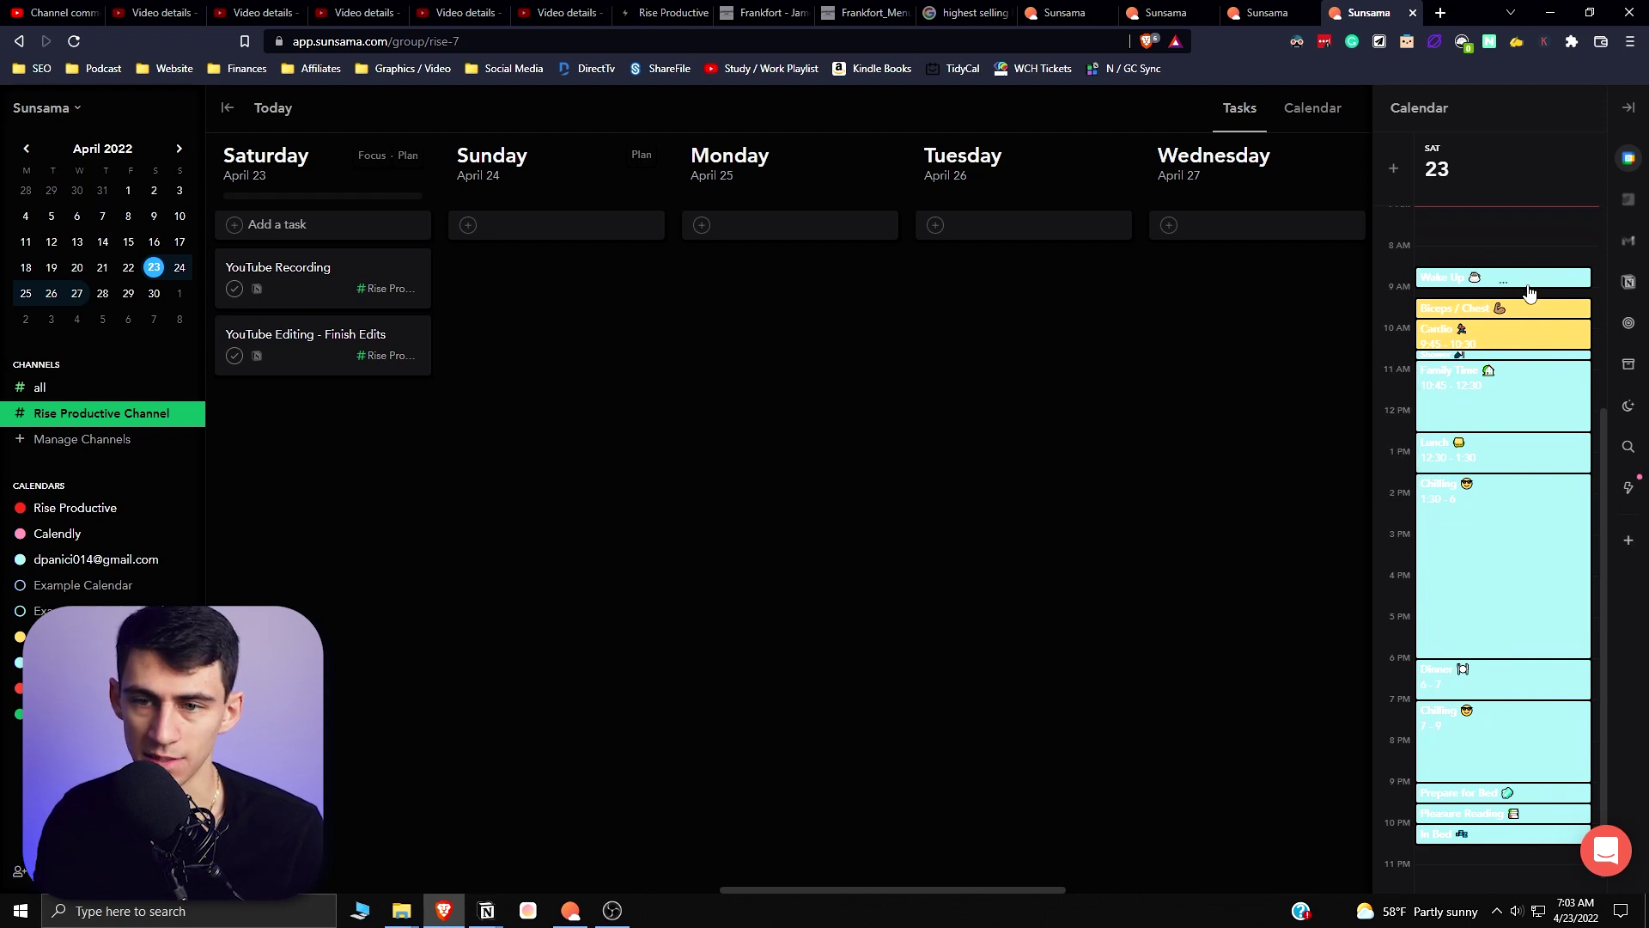
{"action": "left_click", "coordinate": [571, 910]}
{"action": "scroll", "coordinate": [1486, 378], "scroll_direction": "down", "scroll_amount": 5}
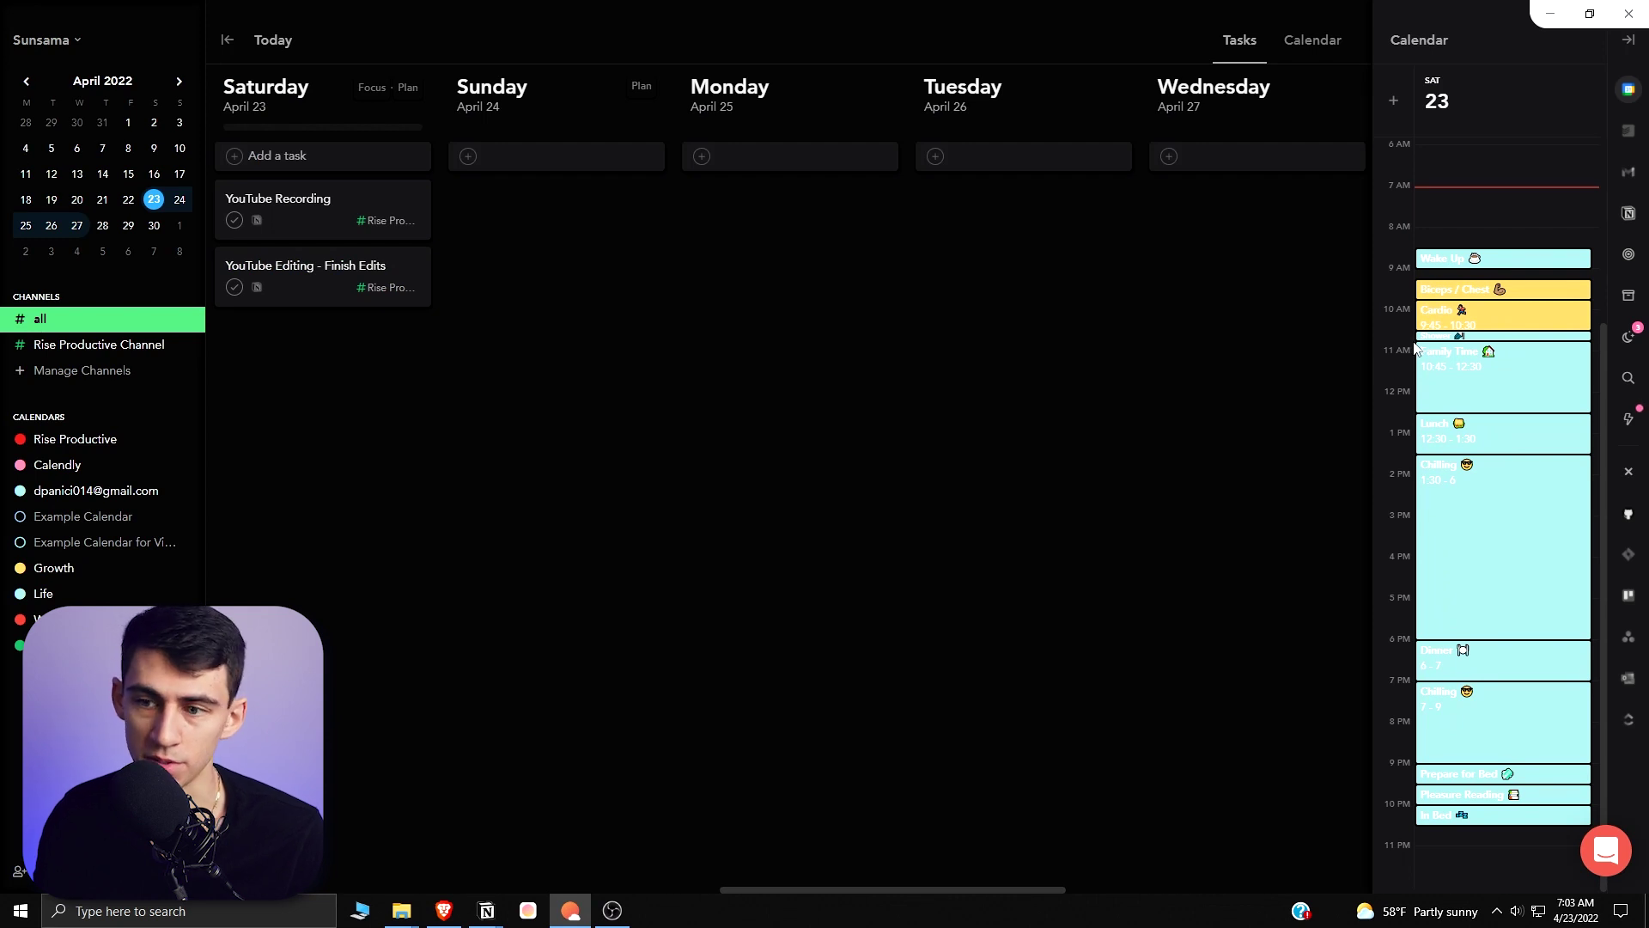
{"action": "left_click", "coordinate": [1629, 176]}
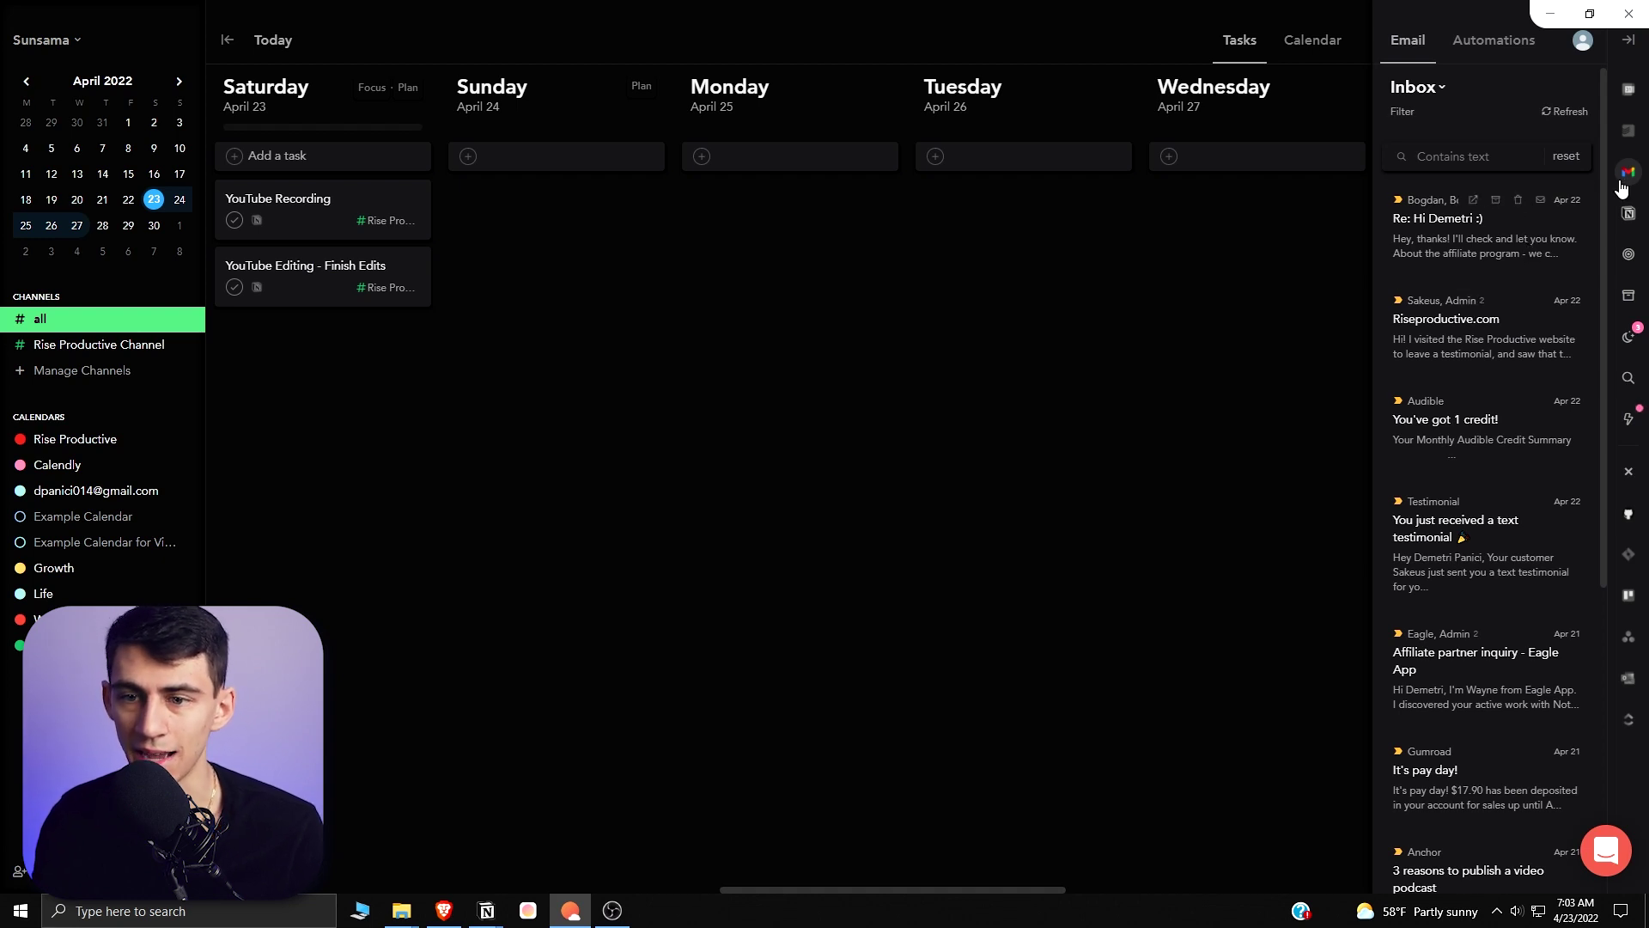
Check the Inbox dropdown and Automations, then switch to the Notion Tasks / Events panel.
{"action": "left_click", "coordinate": [1441, 88]}
{"action": "left_click", "coordinate": [1466, 84]}
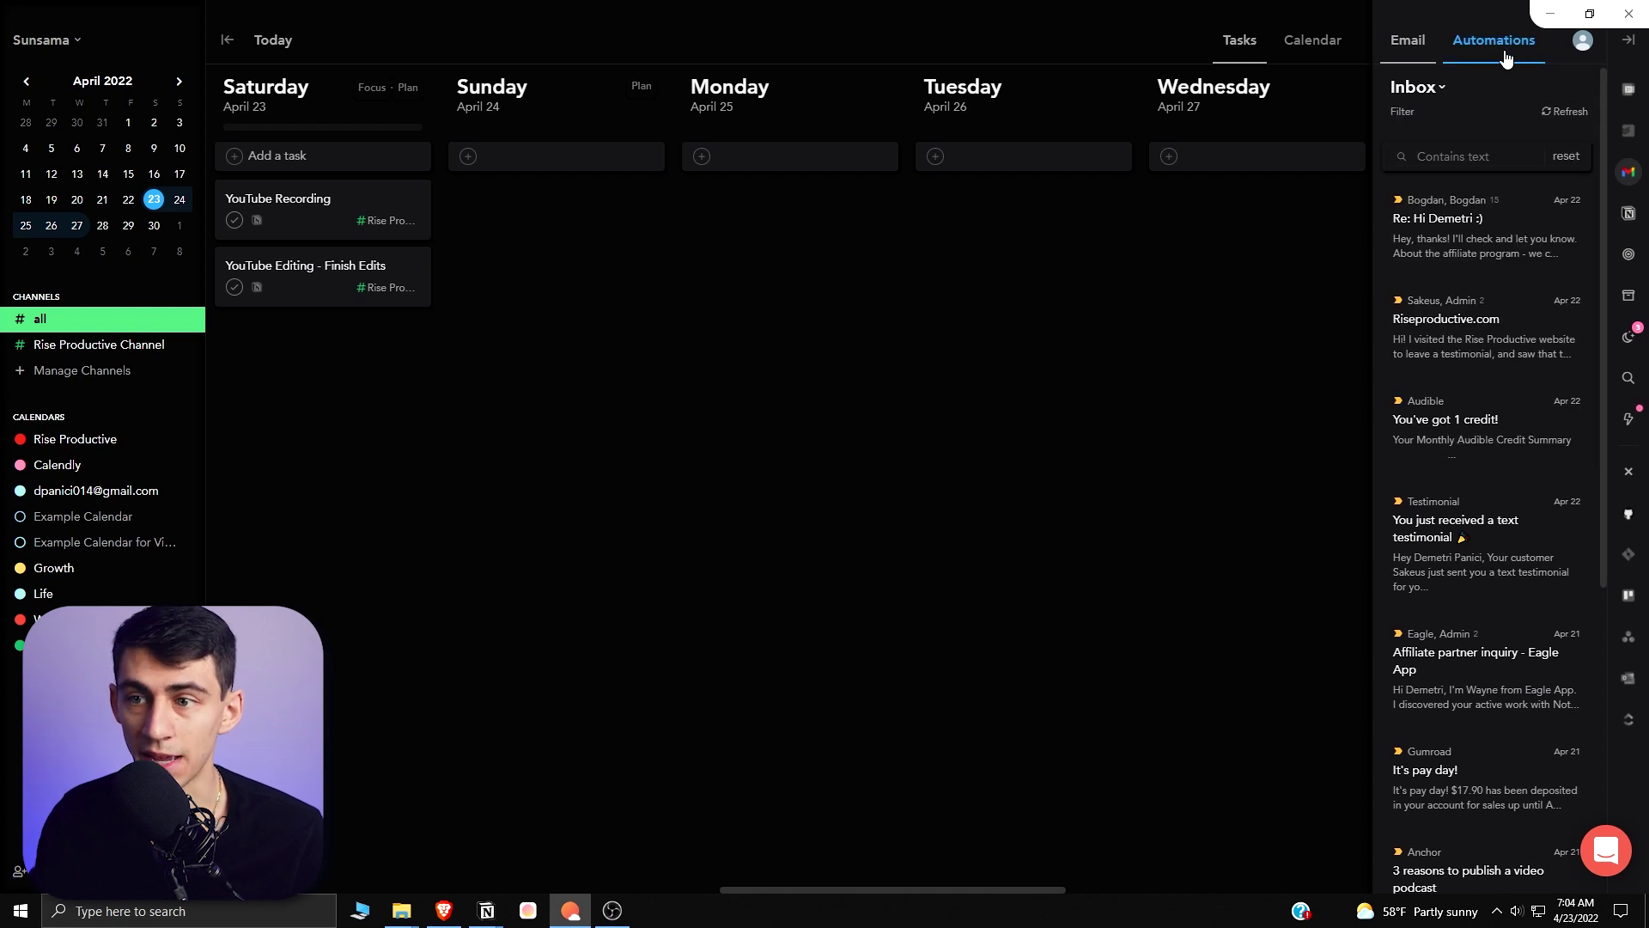
{"action": "left_click", "coordinate": [1505, 58]}
{"action": "left_click", "coordinate": [1630, 214]}
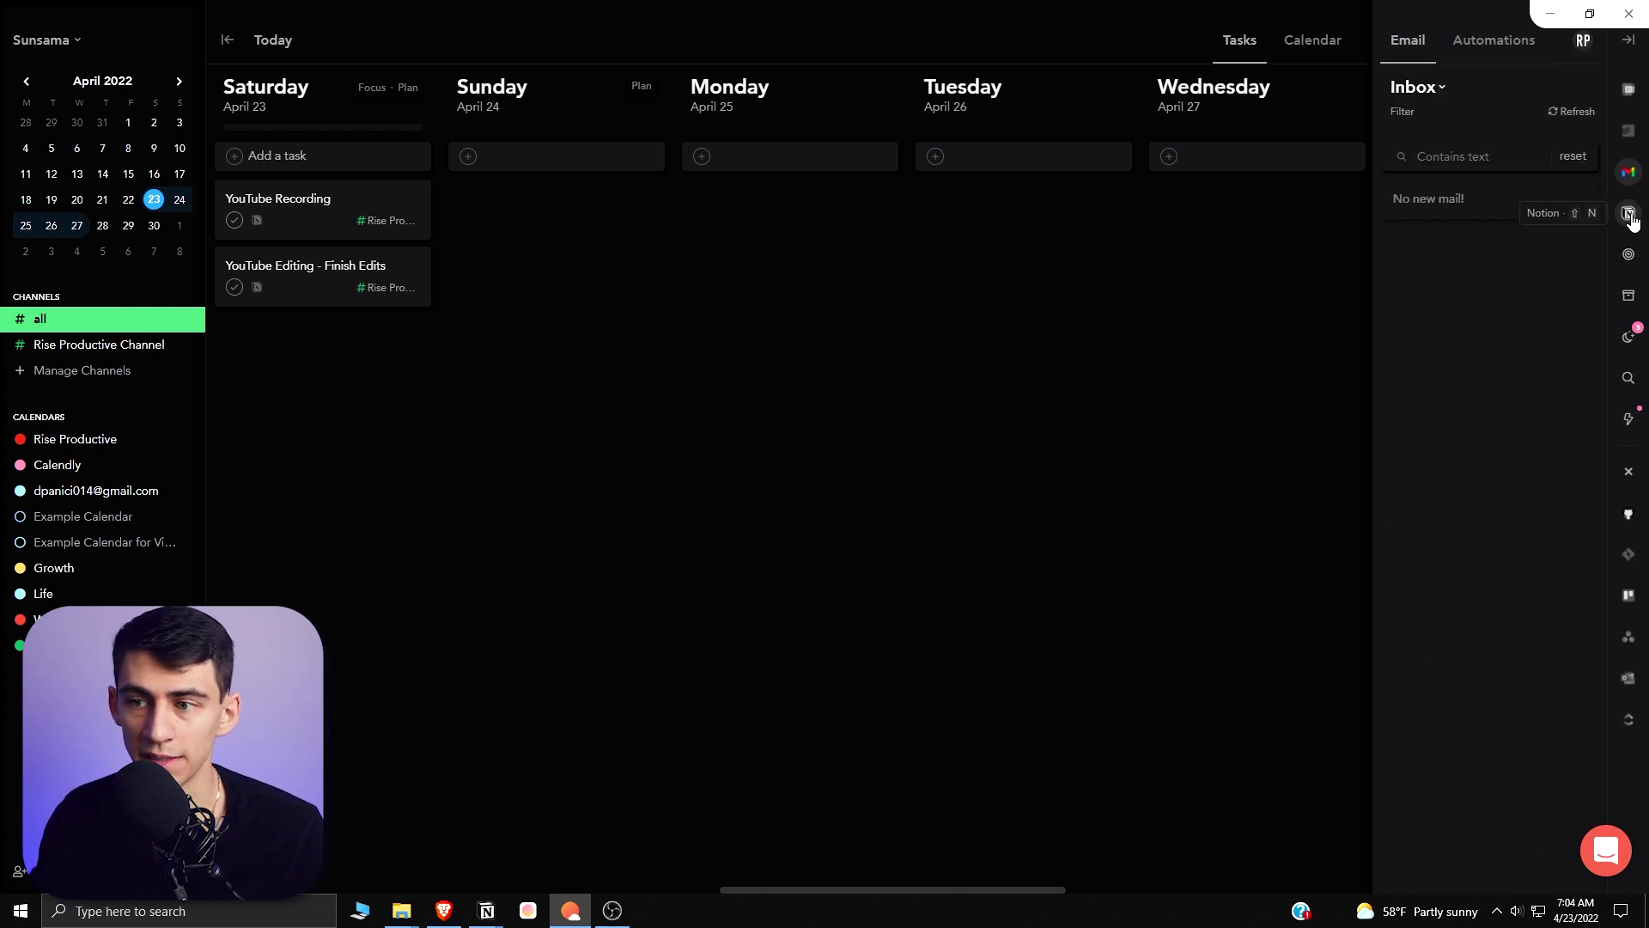
{"action": "left_click", "coordinate": [1629, 215]}
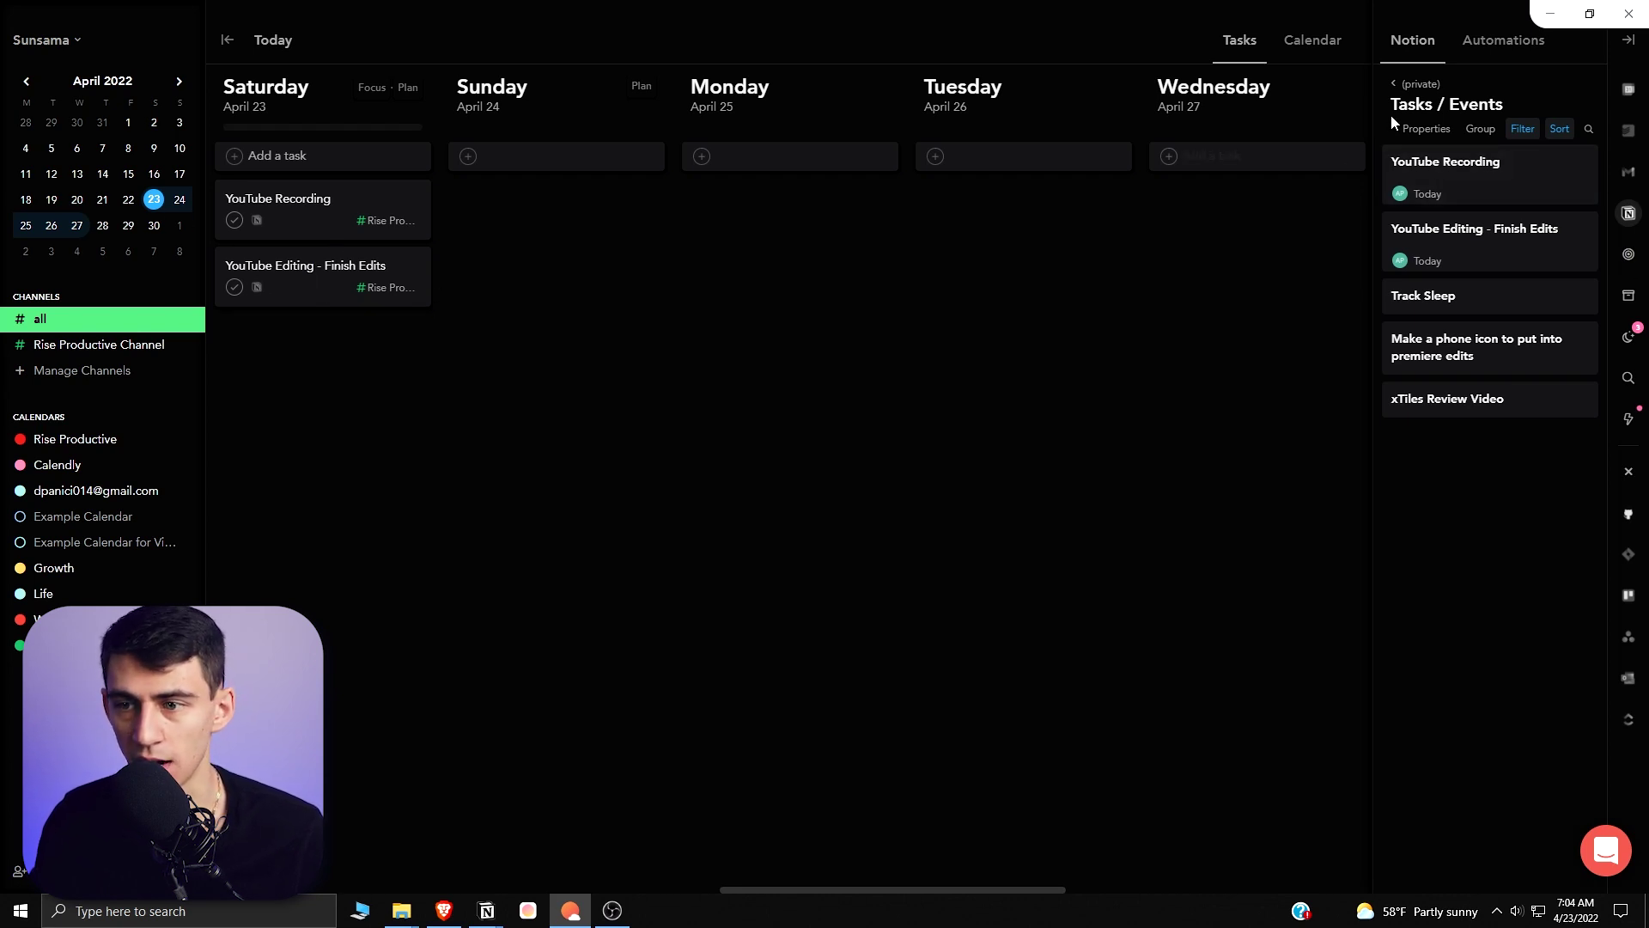
Delete the Assignee rule from the Tasks / Events filter.
{"action": "left_click", "coordinate": [1523, 133]}
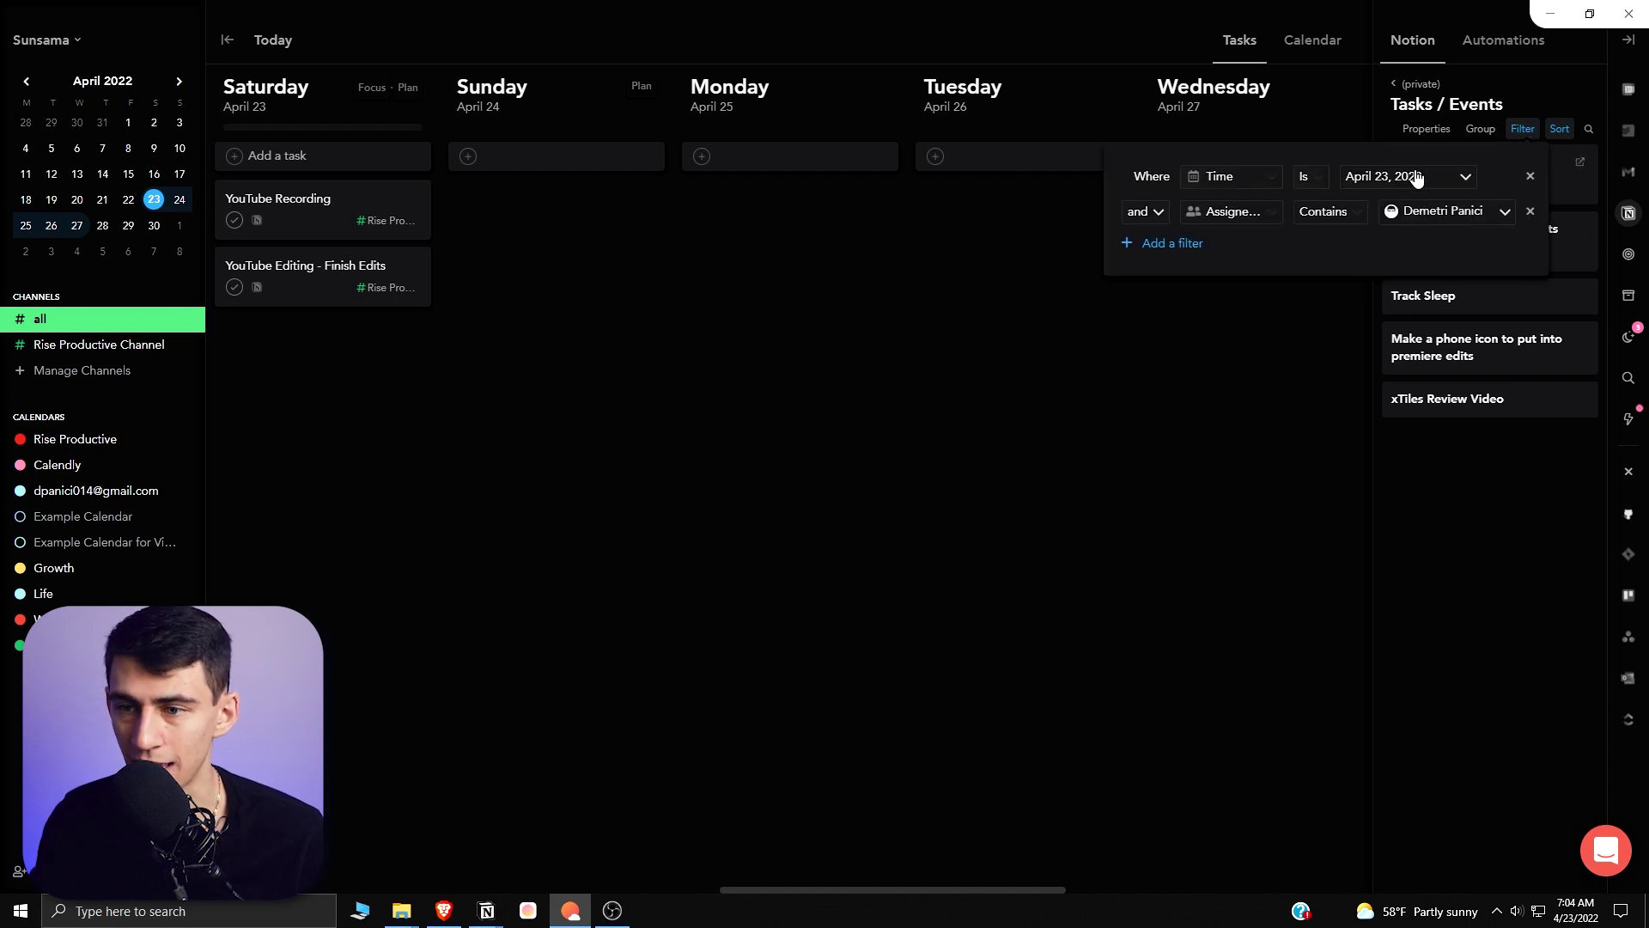
{"action": "left_click", "coordinate": [1167, 249]}
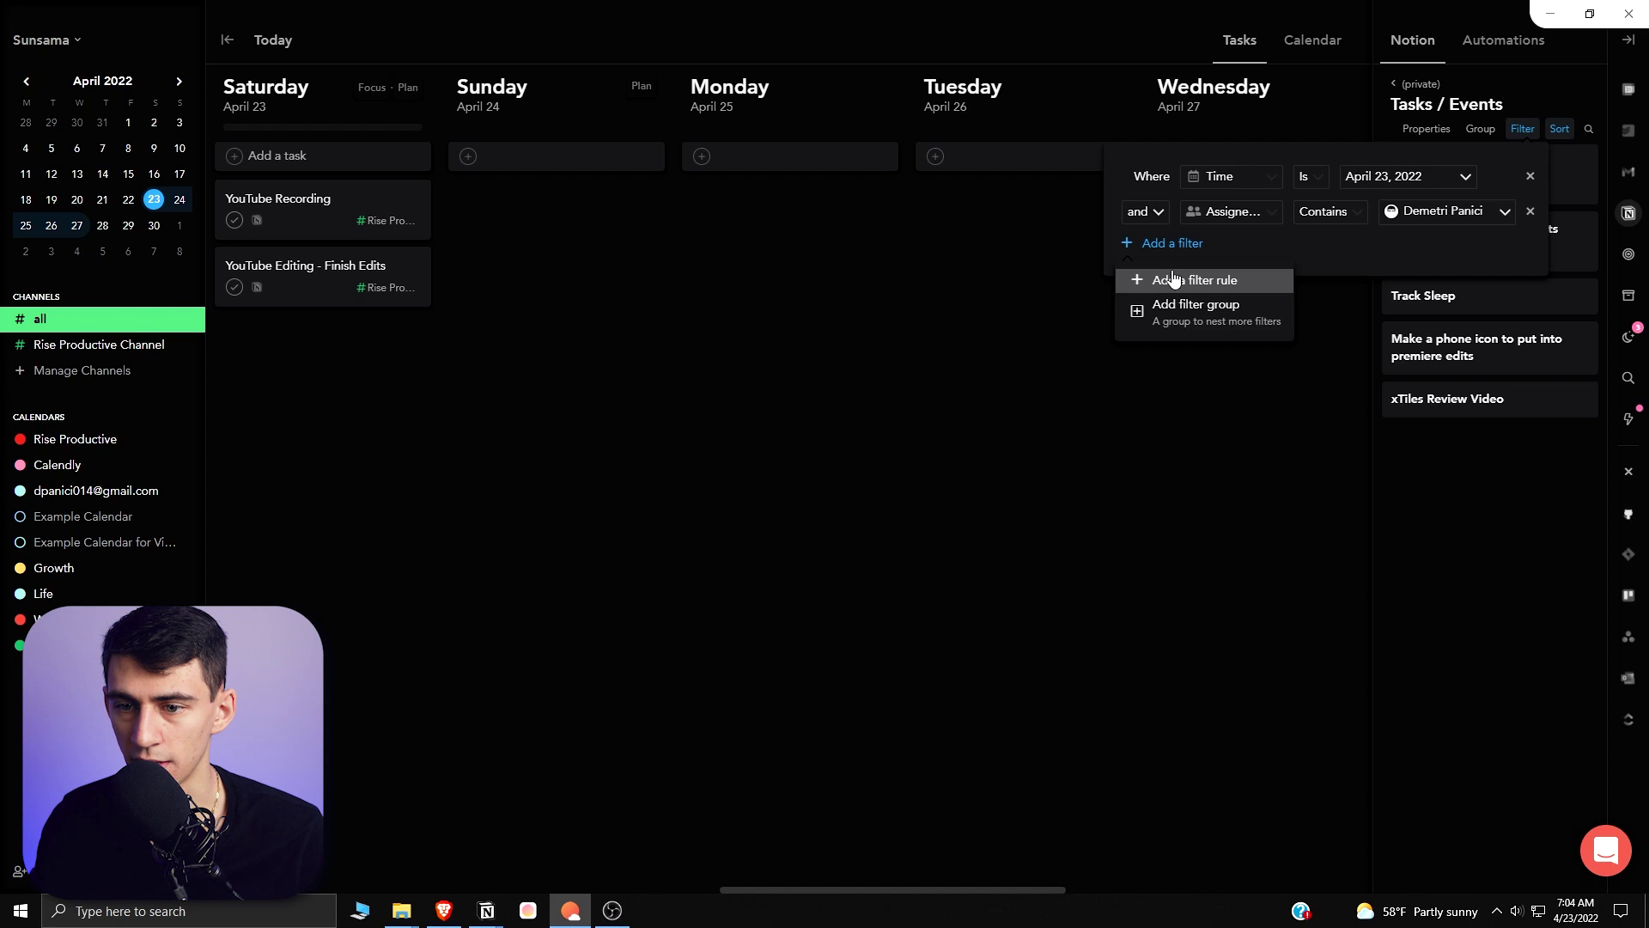
{"action": "left_click", "coordinate": [1177, 219]}
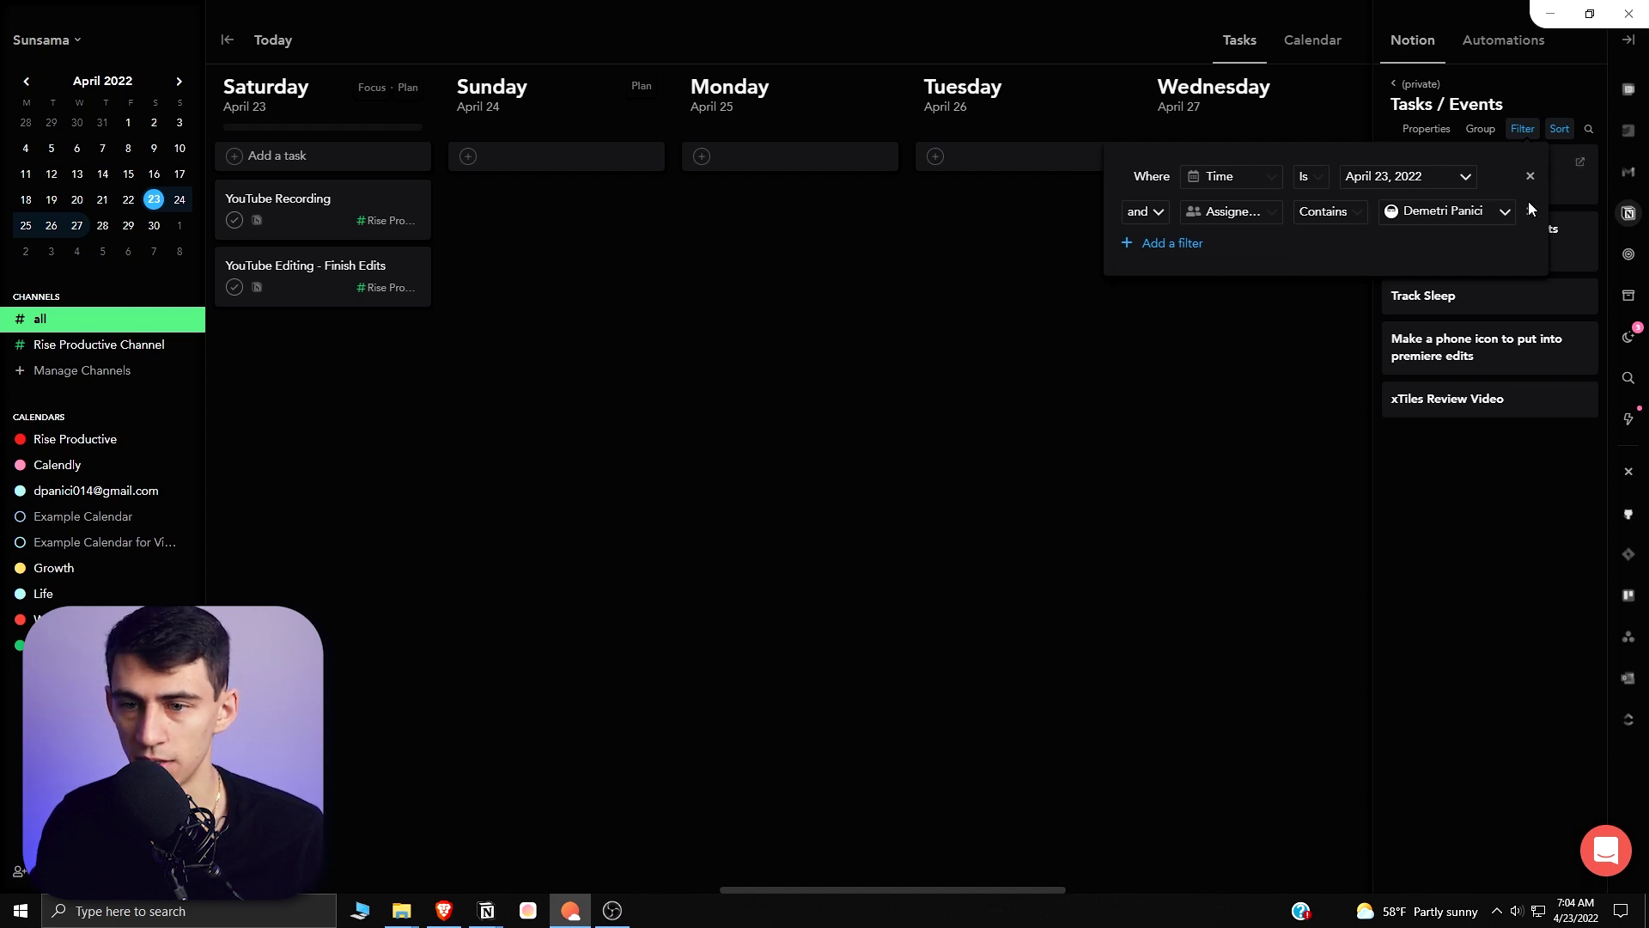
{"action": "left_click", "coordinate": [1526, 210]}
Add a filter group with a rule Assigned To contains the user.
{"action": "left_click", "coordinate": [1196, 207]}
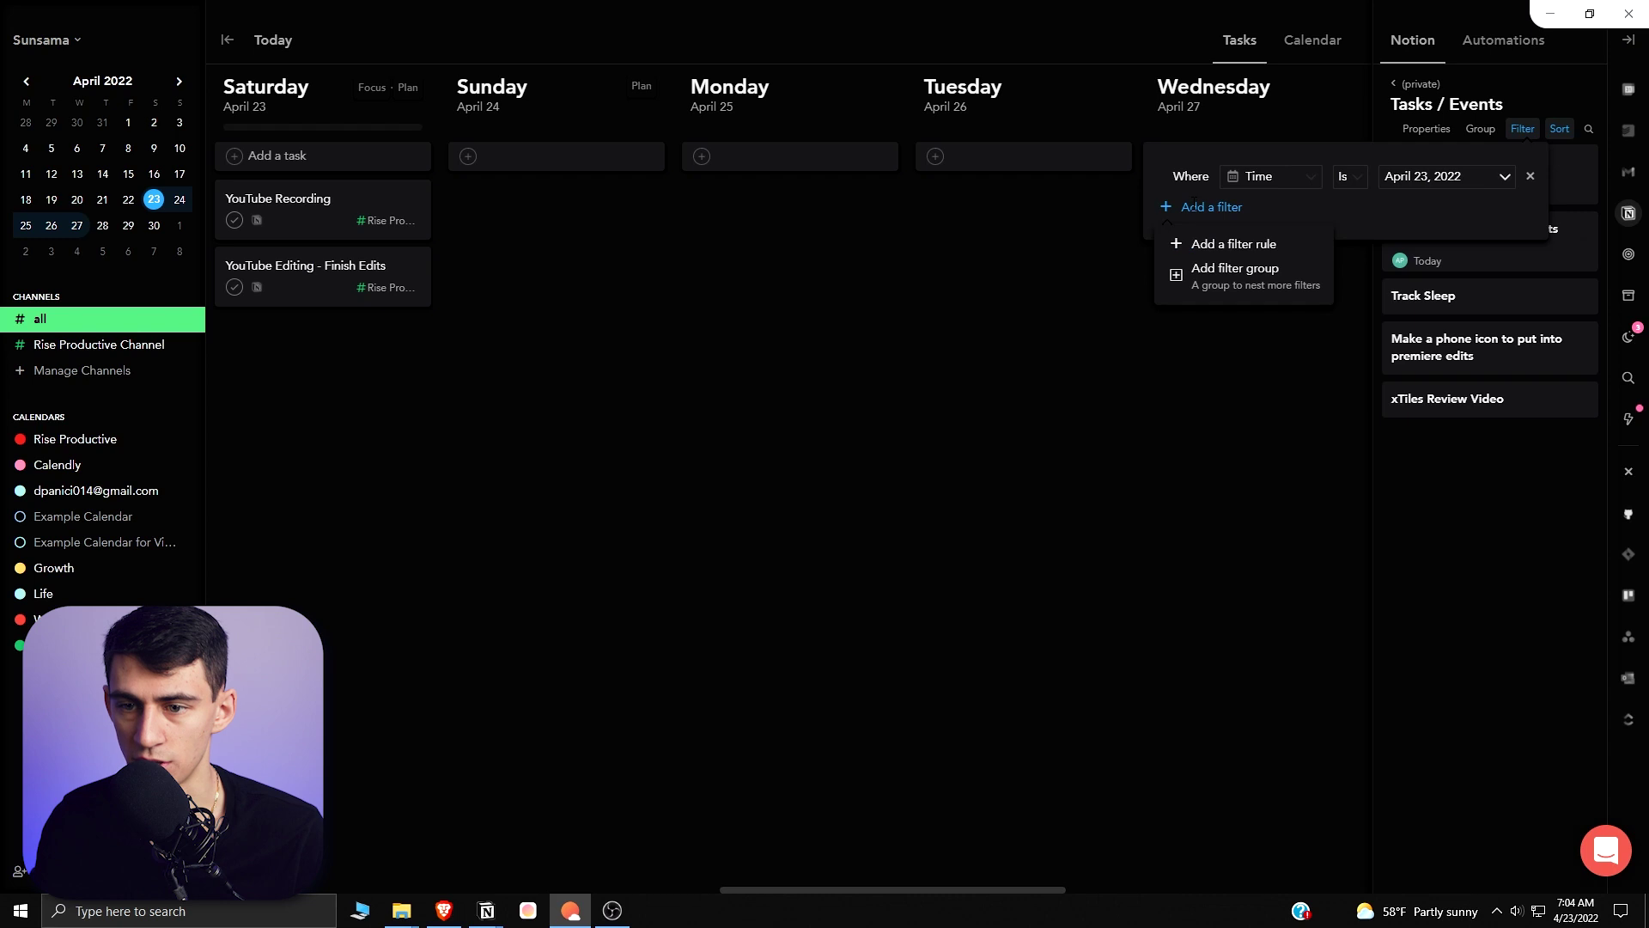
{"action": "left_click", "coordinate": [1213, 272]}
{"action": "left_click", "coordinate": [1214, 220]}
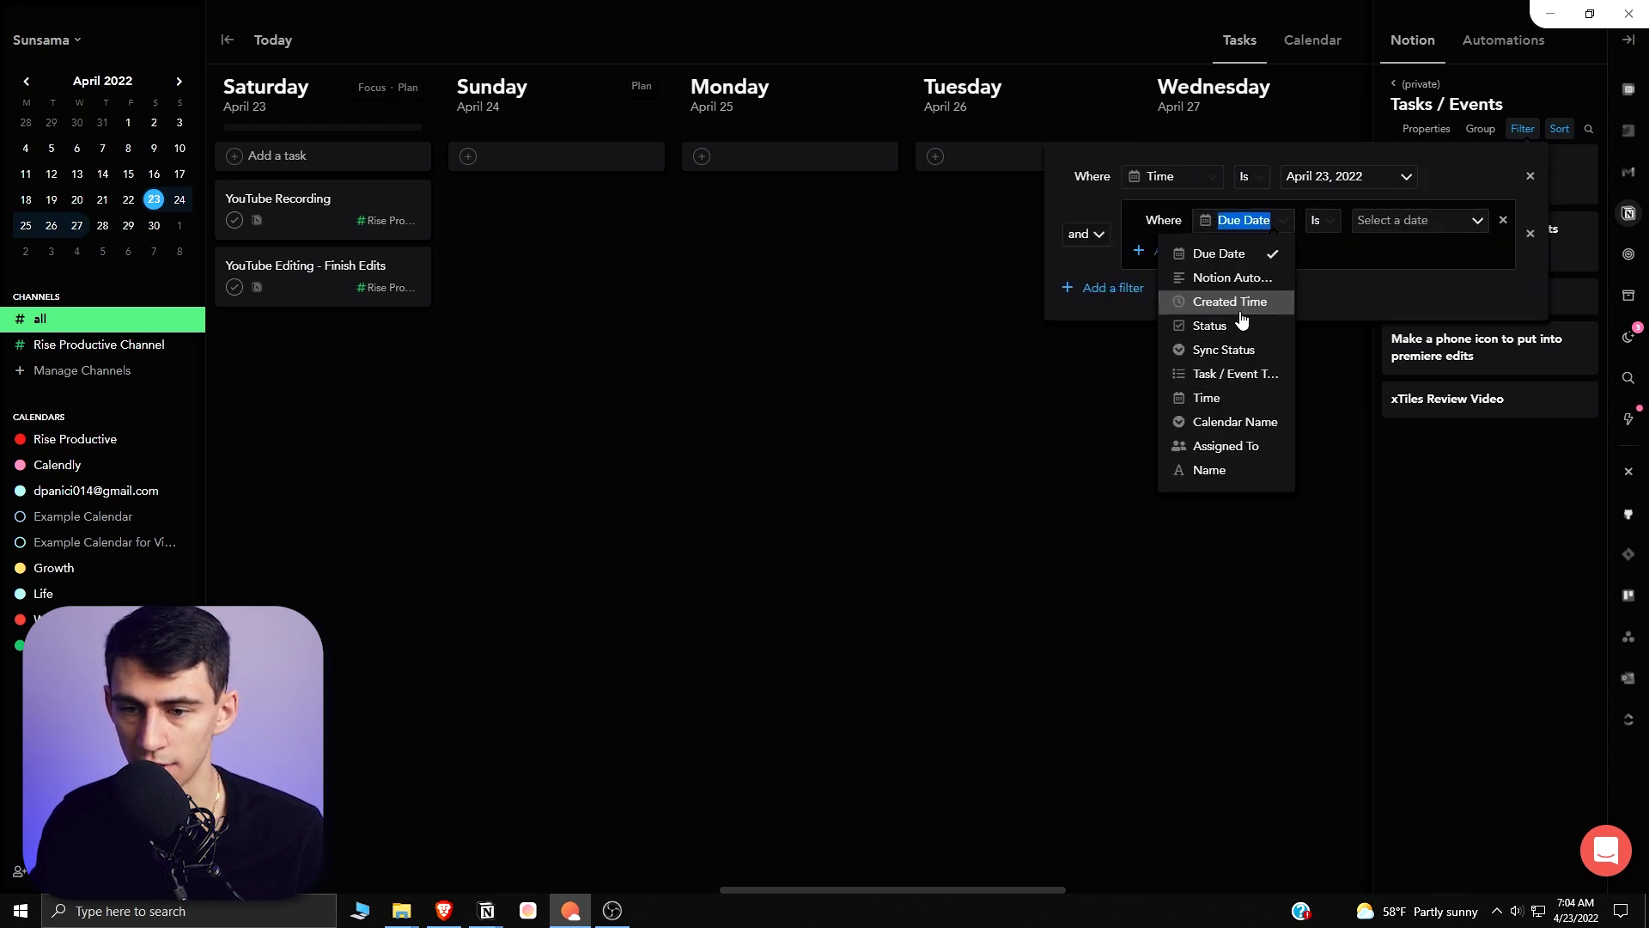
{"action": "key", "text": "Return"}
{"action": "left_click", "coordinate": [1391, 220]}
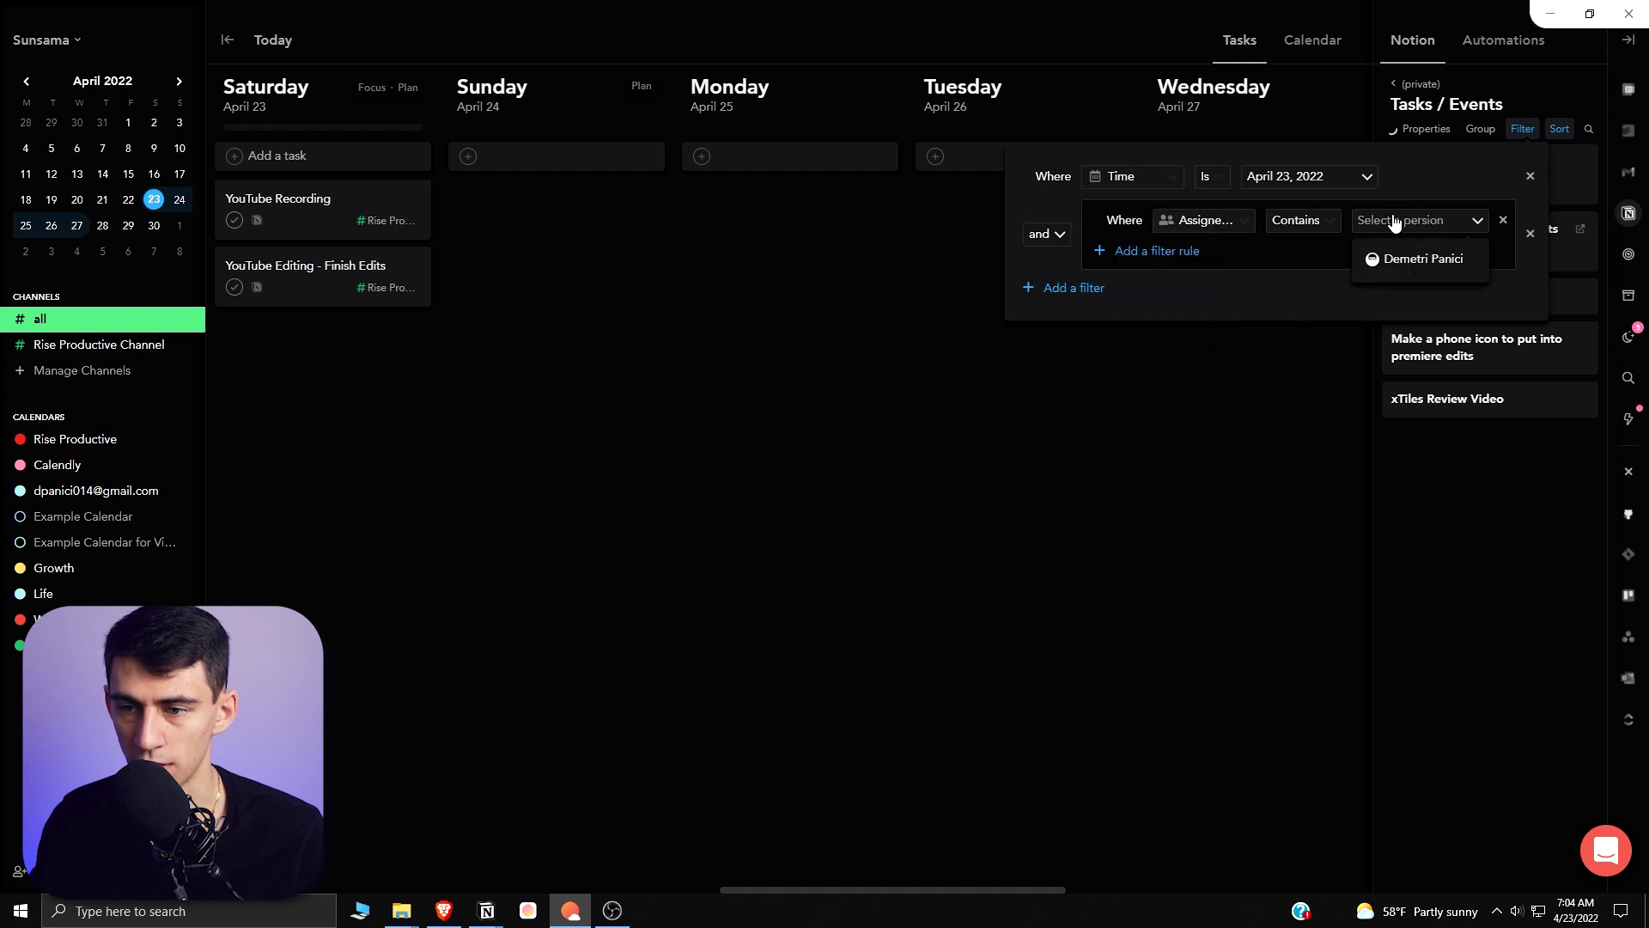
{"action": "left_click", "coordinate": [1396, 258]}
Add a Status is Unchecked rule inside the filter group.
{"action": "left_click", "coordinate": [1145, 250]}
{"action": "left_click", "coordinate": [1207, 258]}
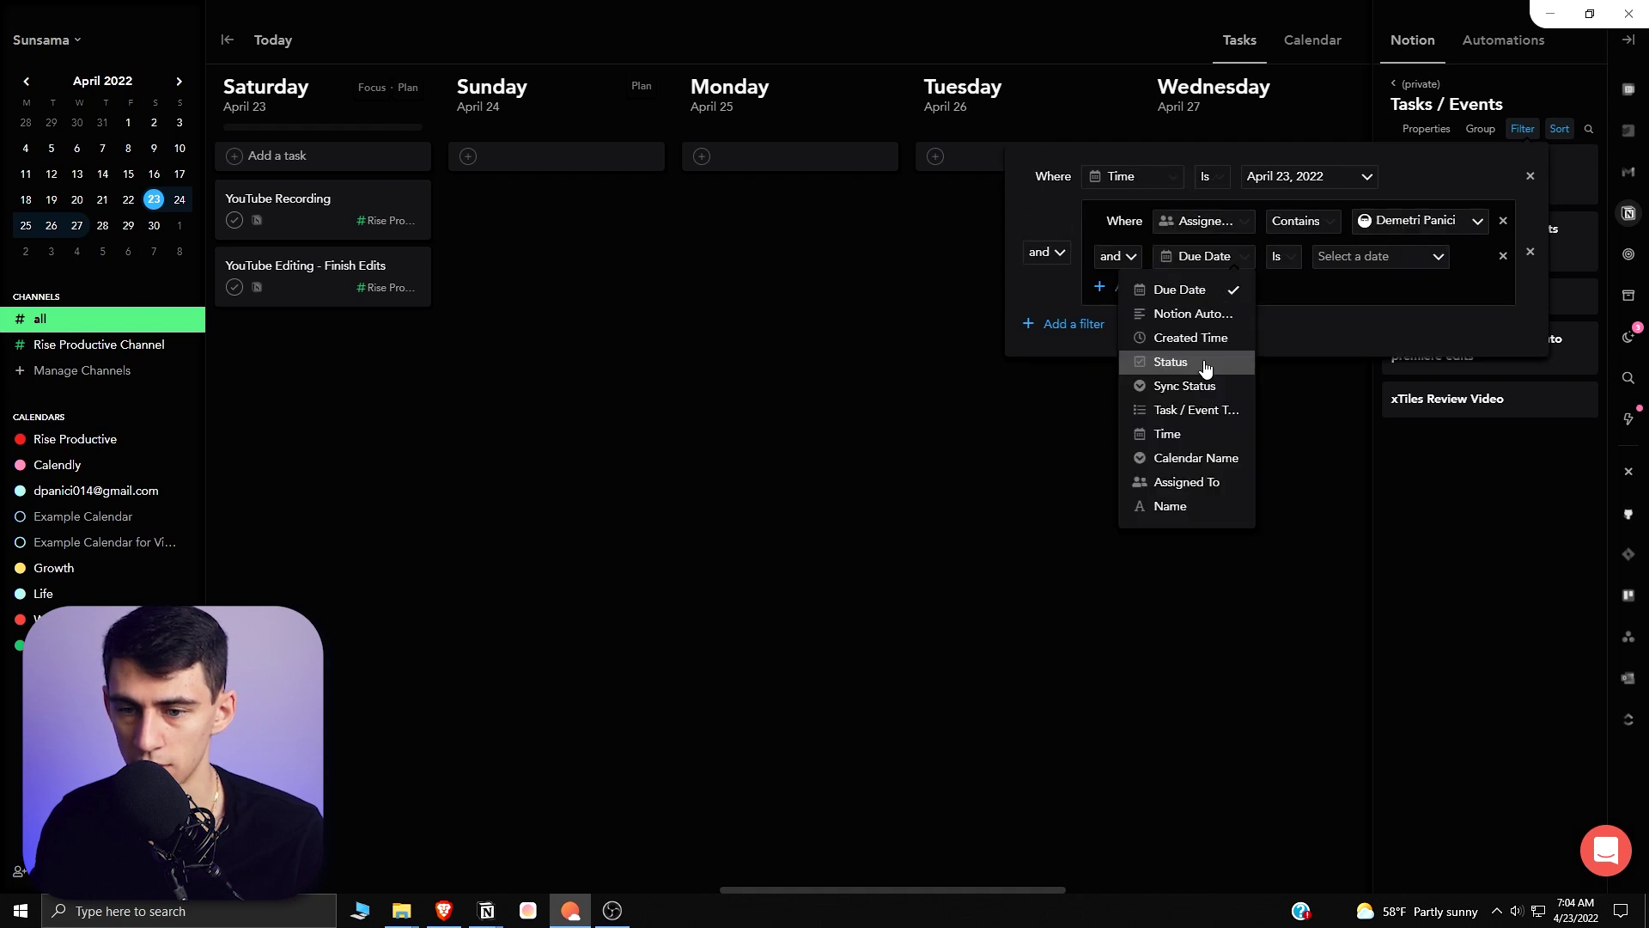
{"action": "left_click", "coordinate": [1207, 368]}
{"action": "left_click", "coordinate": [1350, 257]}
{"action": "left_click", "coordinate": [1355, 294]}
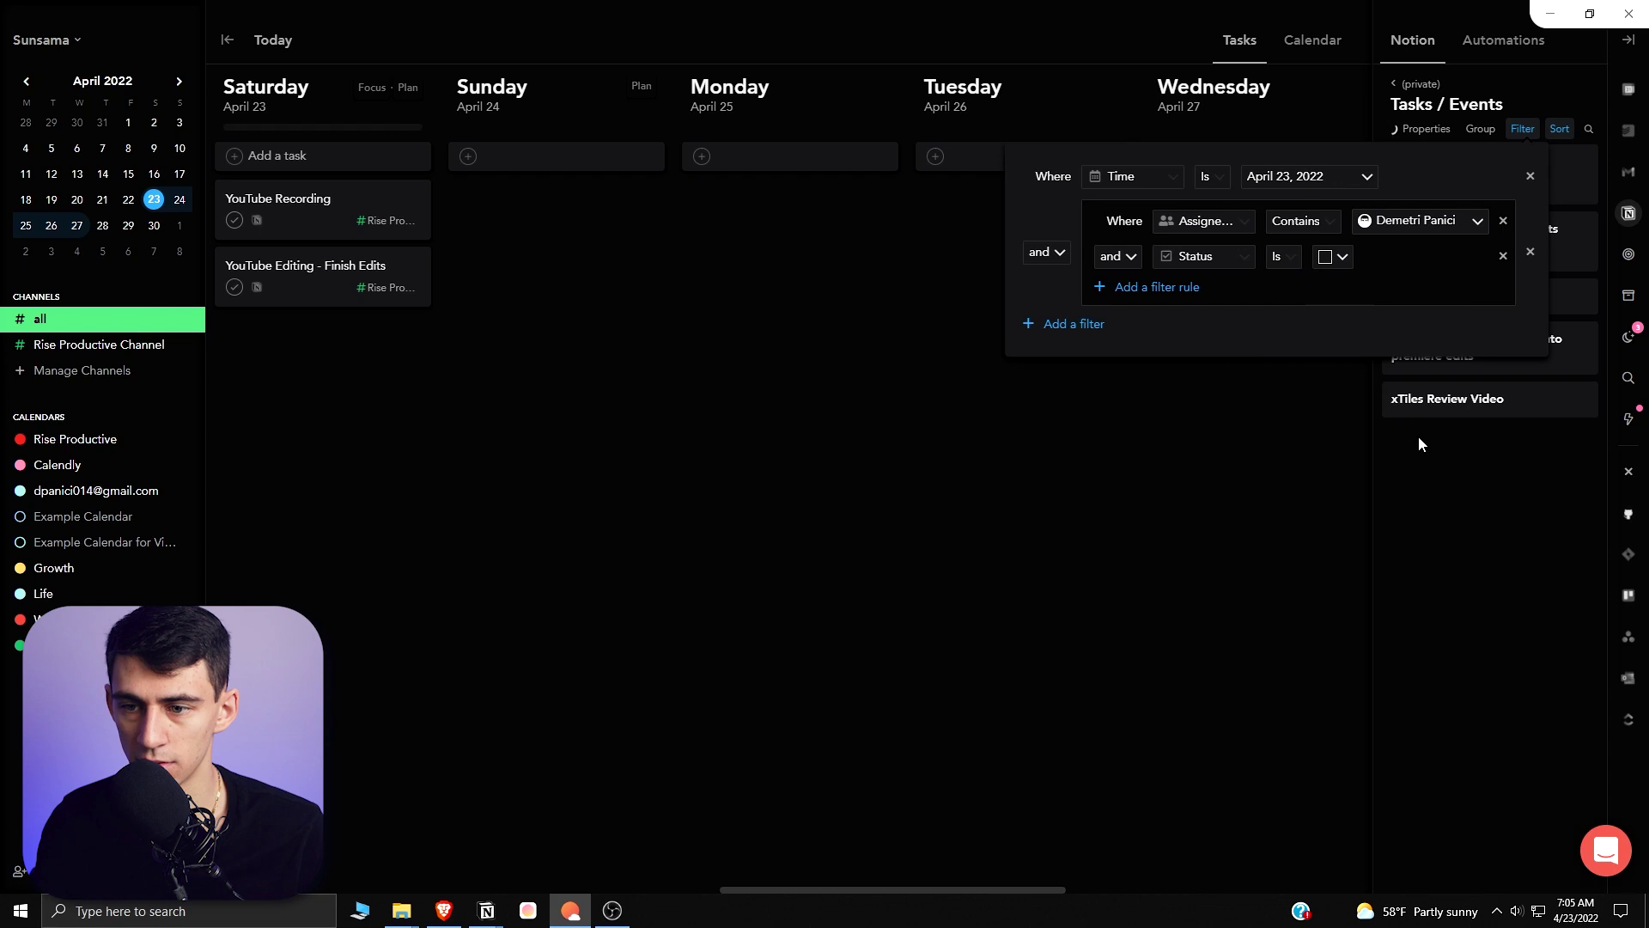
{"action": "left_click", "coordinate": [1438, 474]}
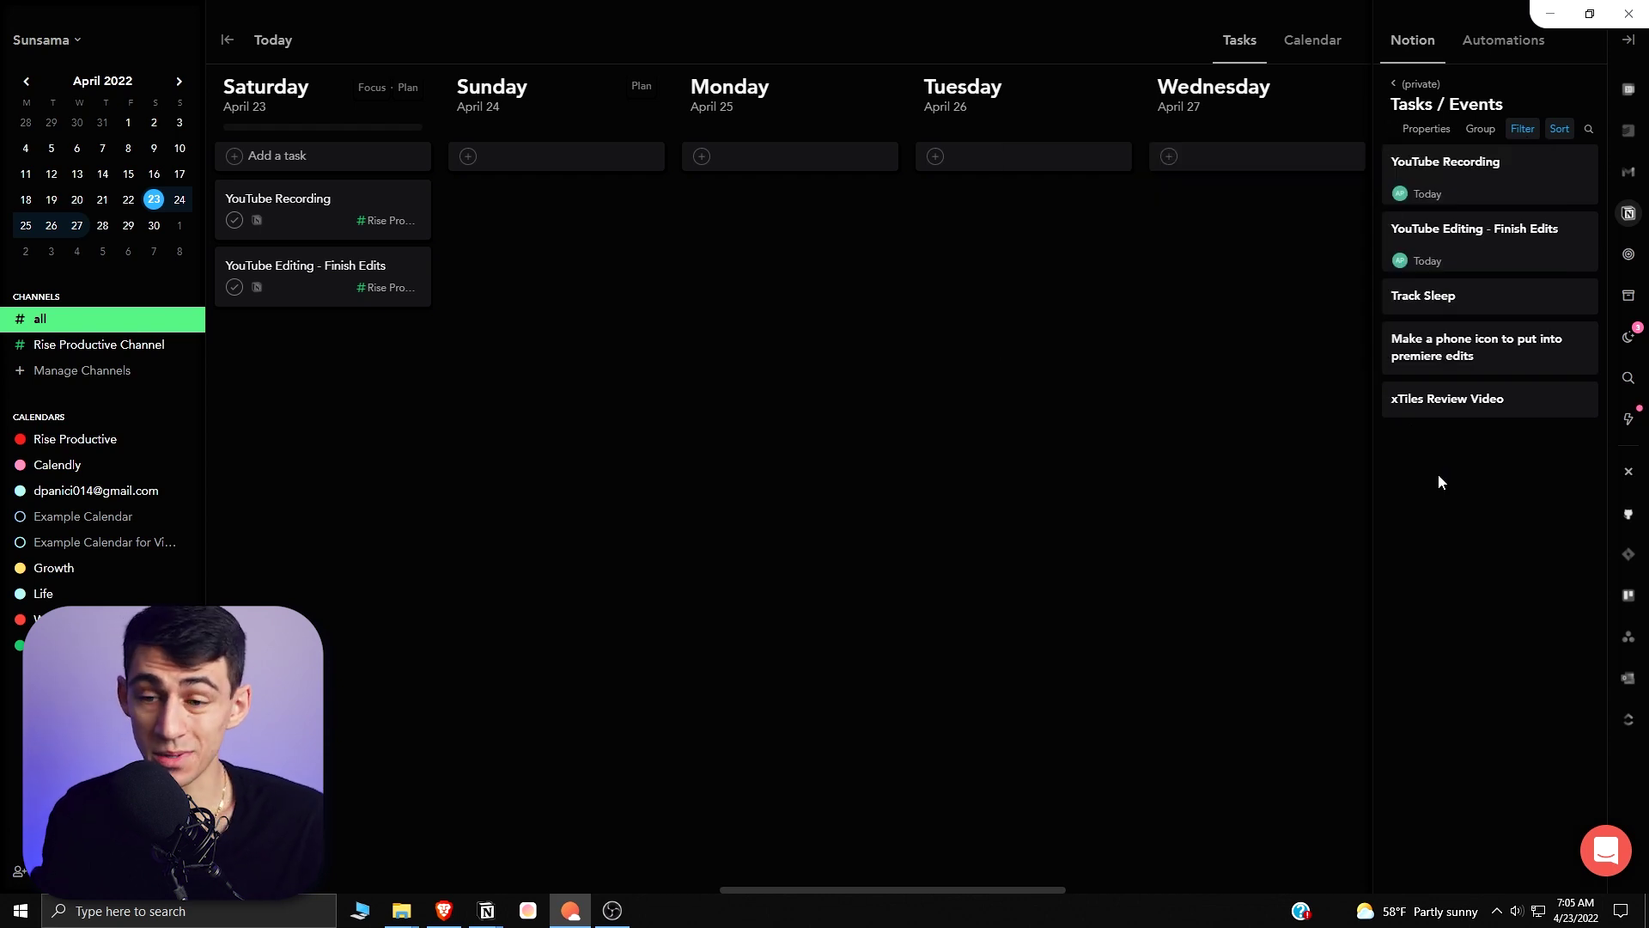
Turn on the Time property so the five Tasks / Events cards show their dates.
{"action": "left_click", "coordinate": [1480, 129]}
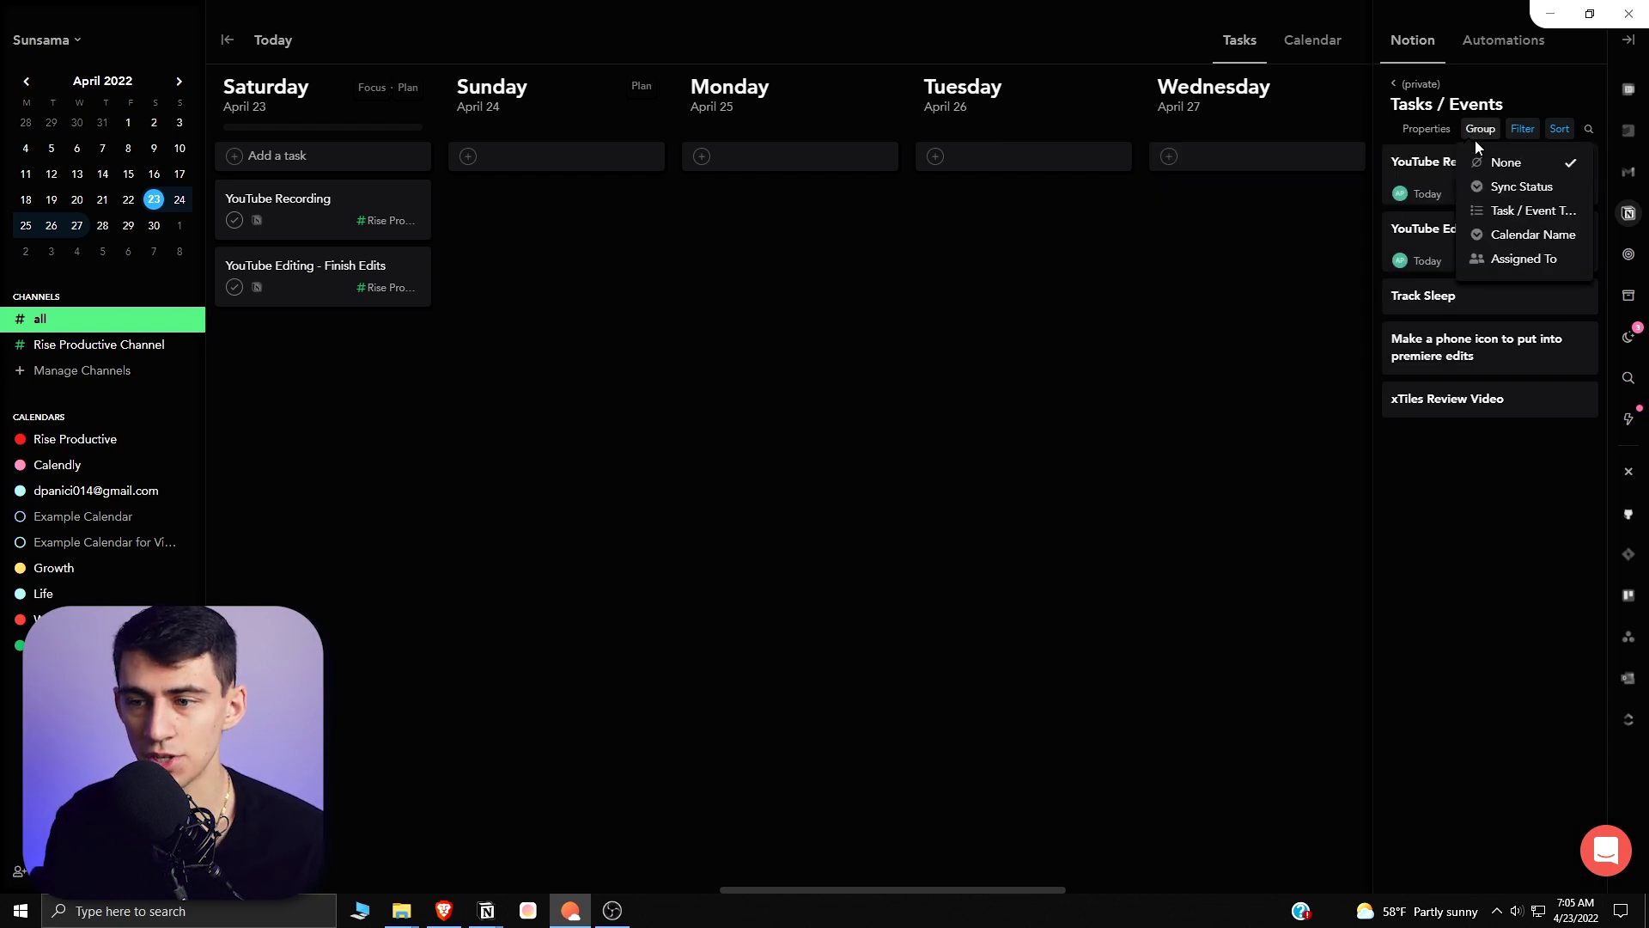
{"action": "left_click", "coordinate": [1494, 482]}
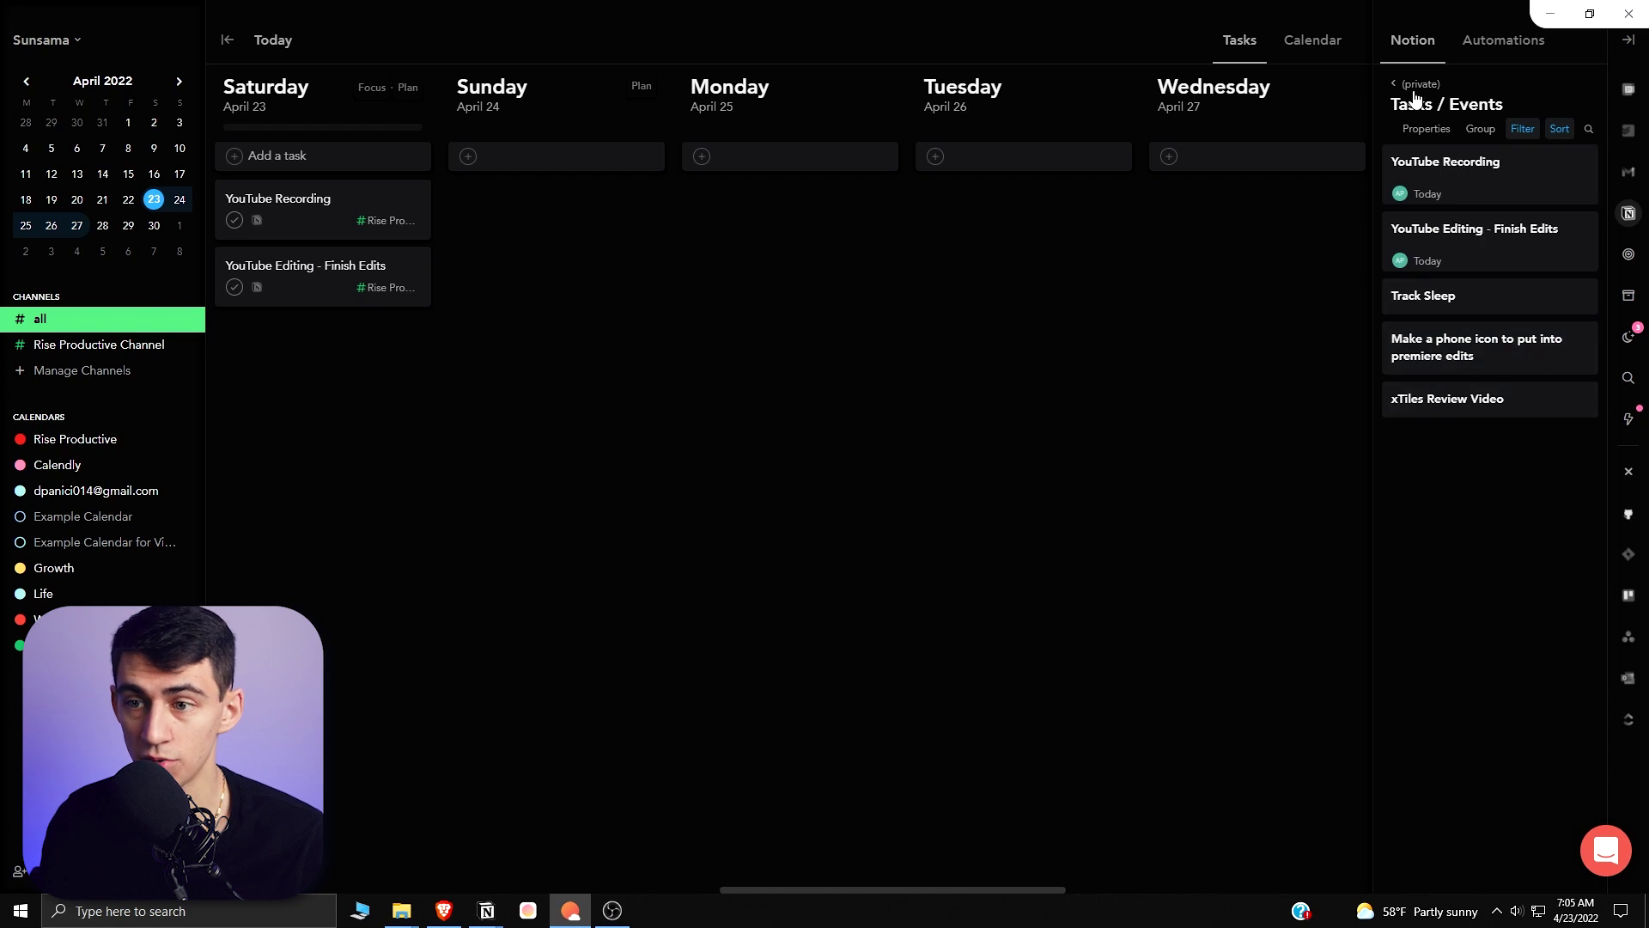
{"action": "left_click", "coordinate": [1425, 129]}
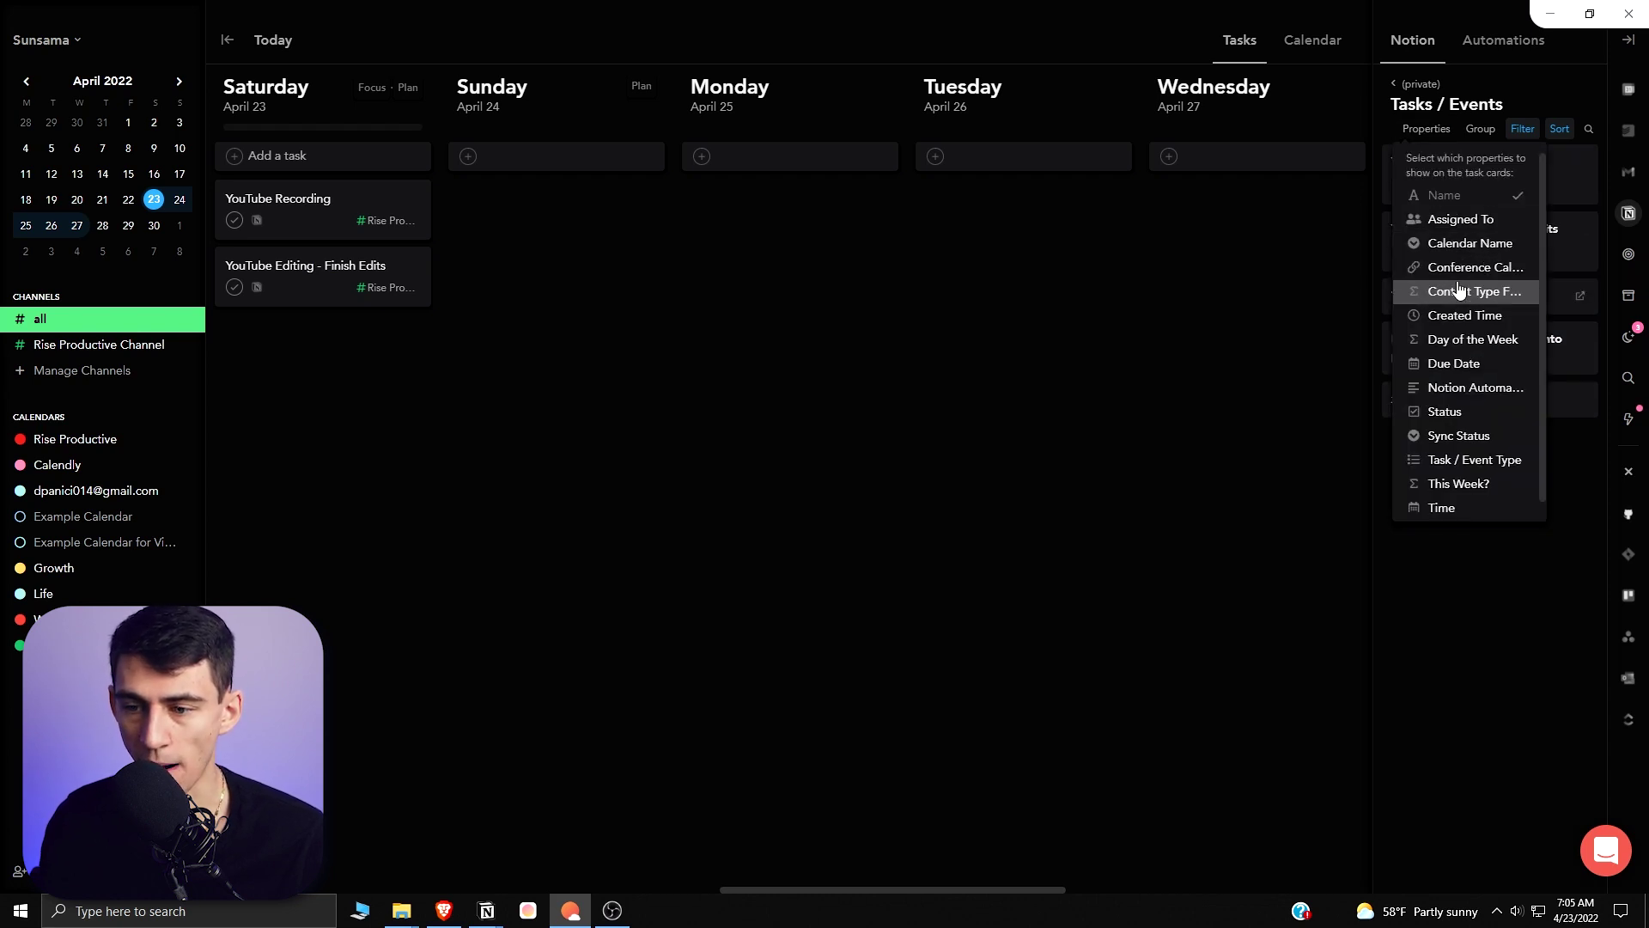
{"action": "scroll", "coordinate": [1460, 283], "scroll_direction": "down", "scroll_amount": 1}
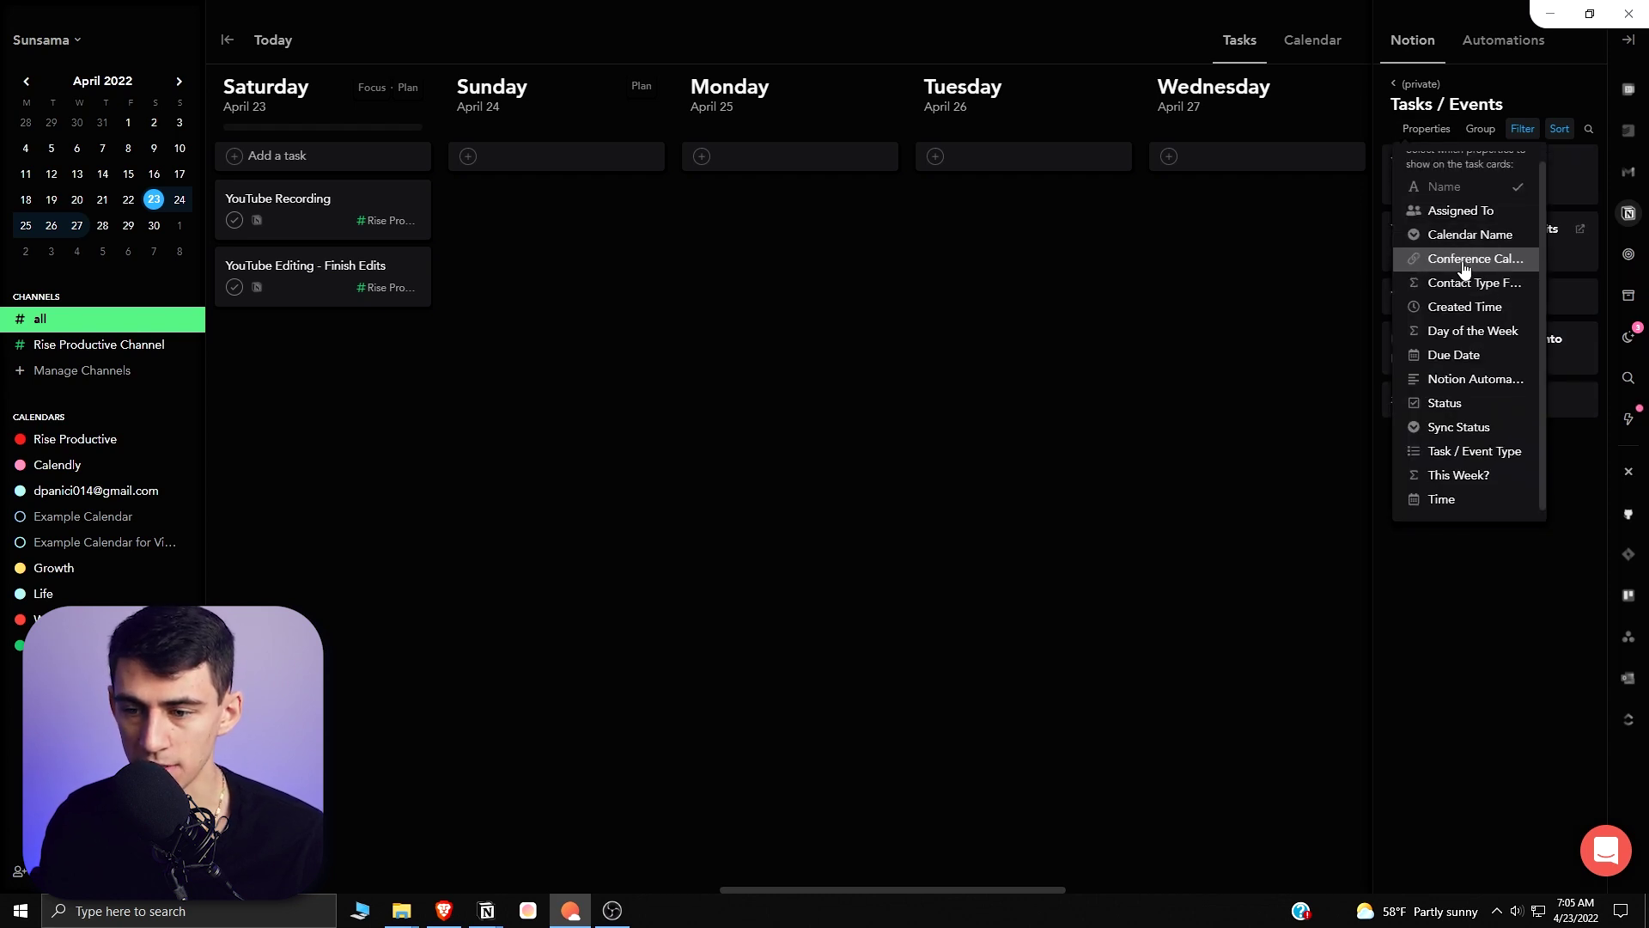
{"action": "left_click", "coordinate": [1452, 501]}
{"action": "left_click", "coordinate": [1461, 625]}
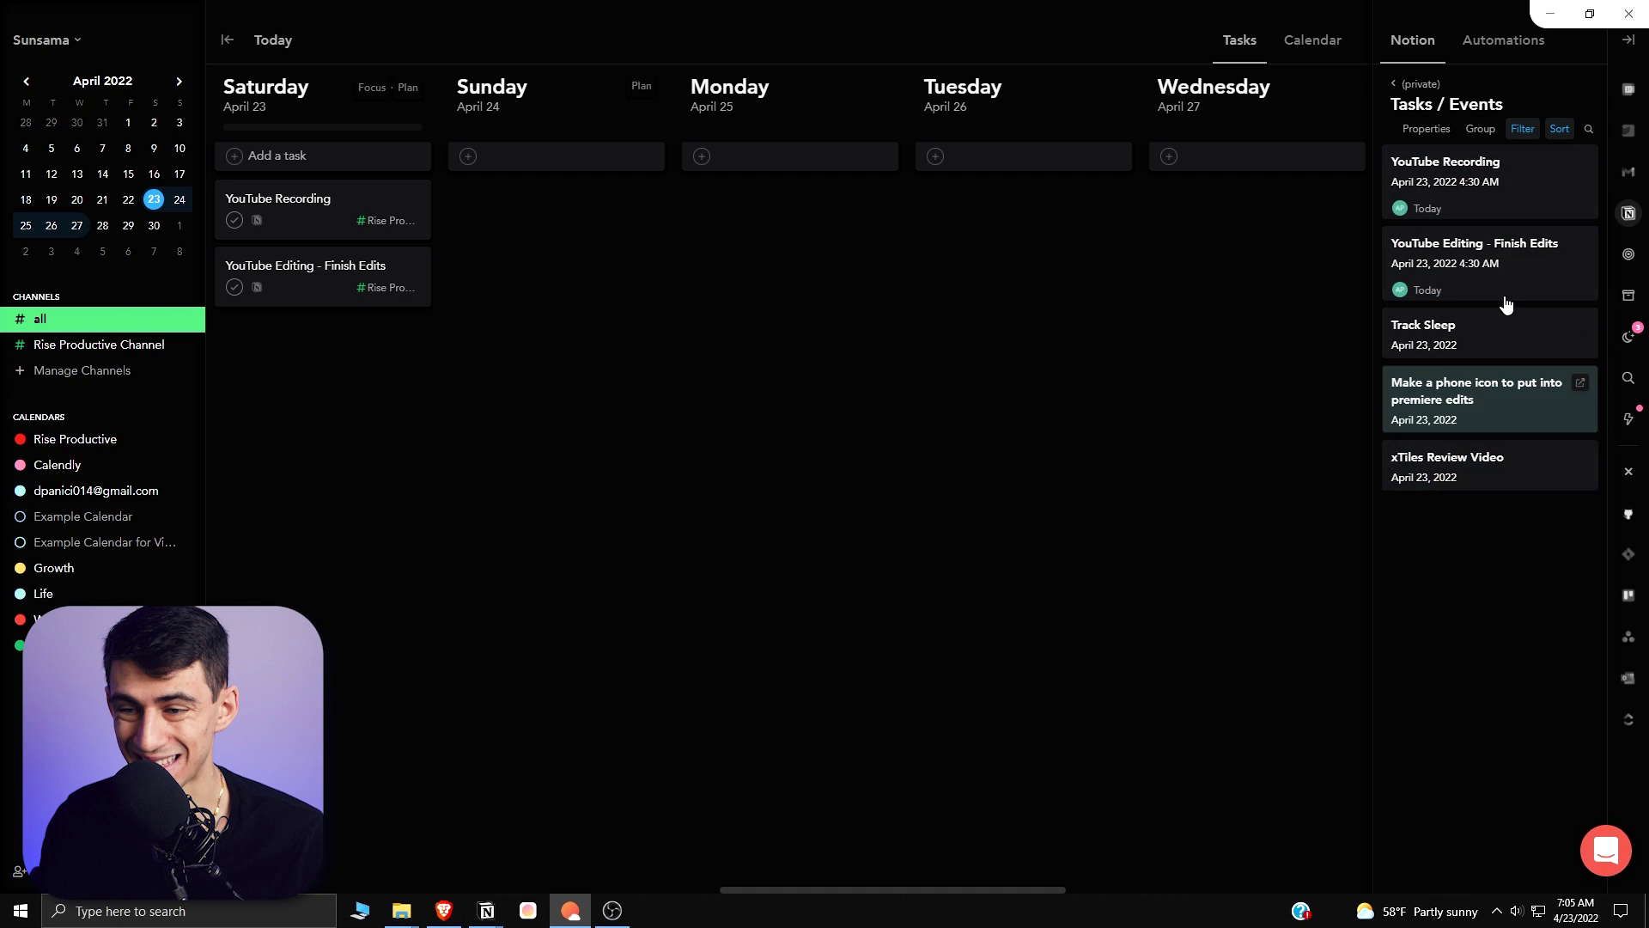
{"action": "left_click", "coordinate": [1427, 129]}
{"action": "left_click", "coordinate": [1623, 221]}
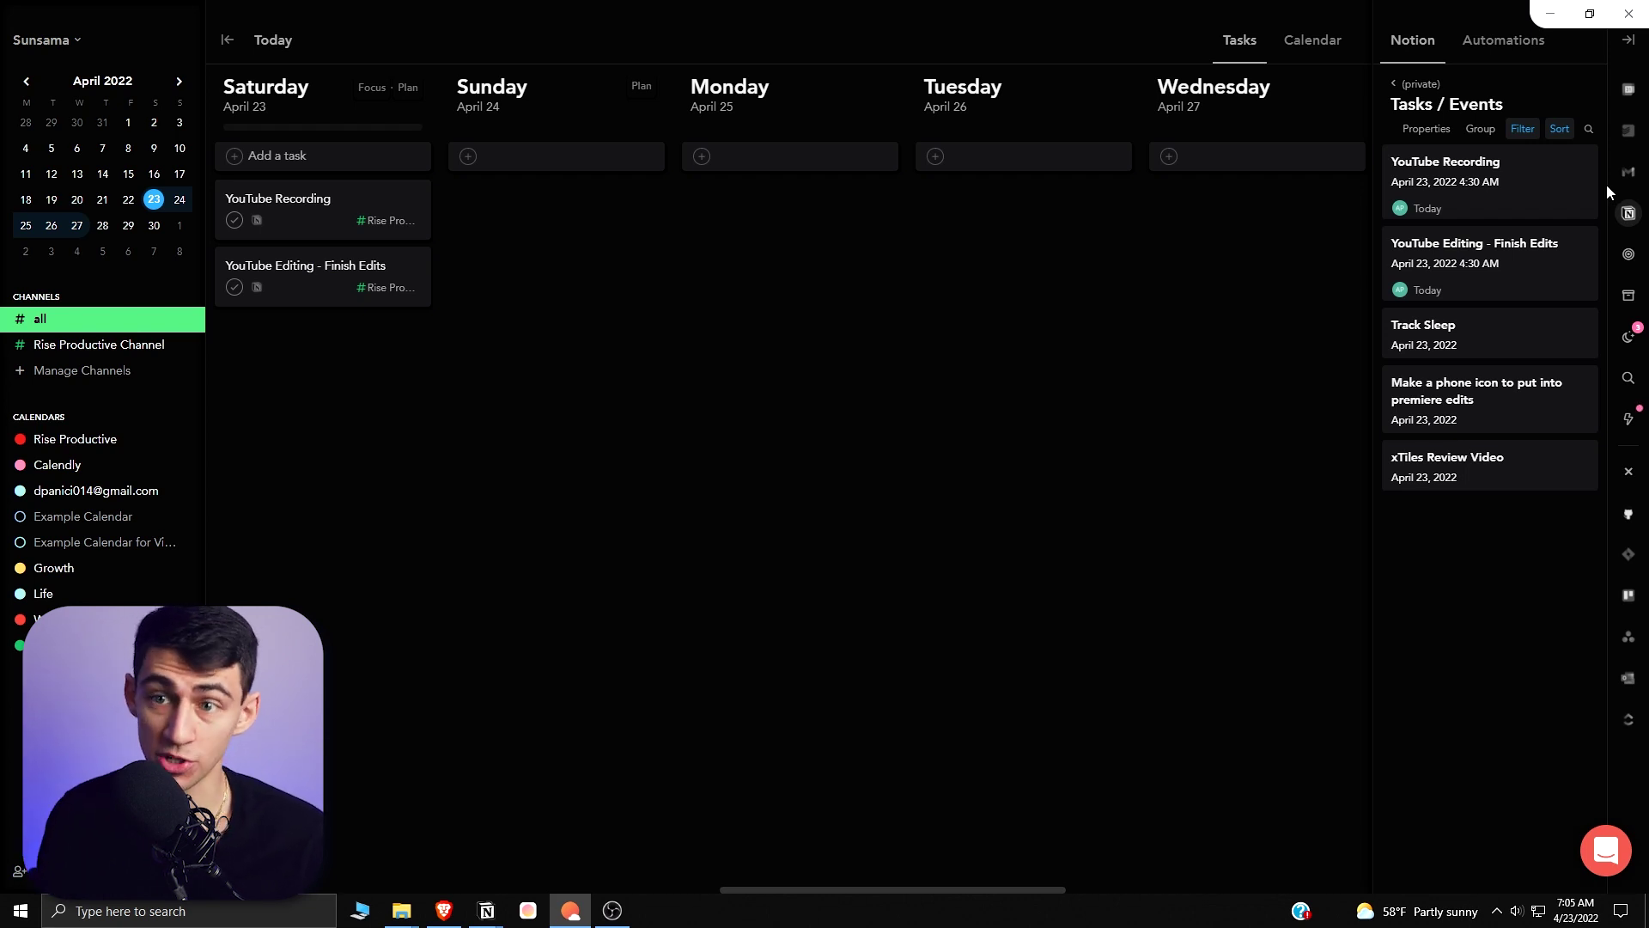
{"action": "left_click", "coordinate": [1479, 129]}
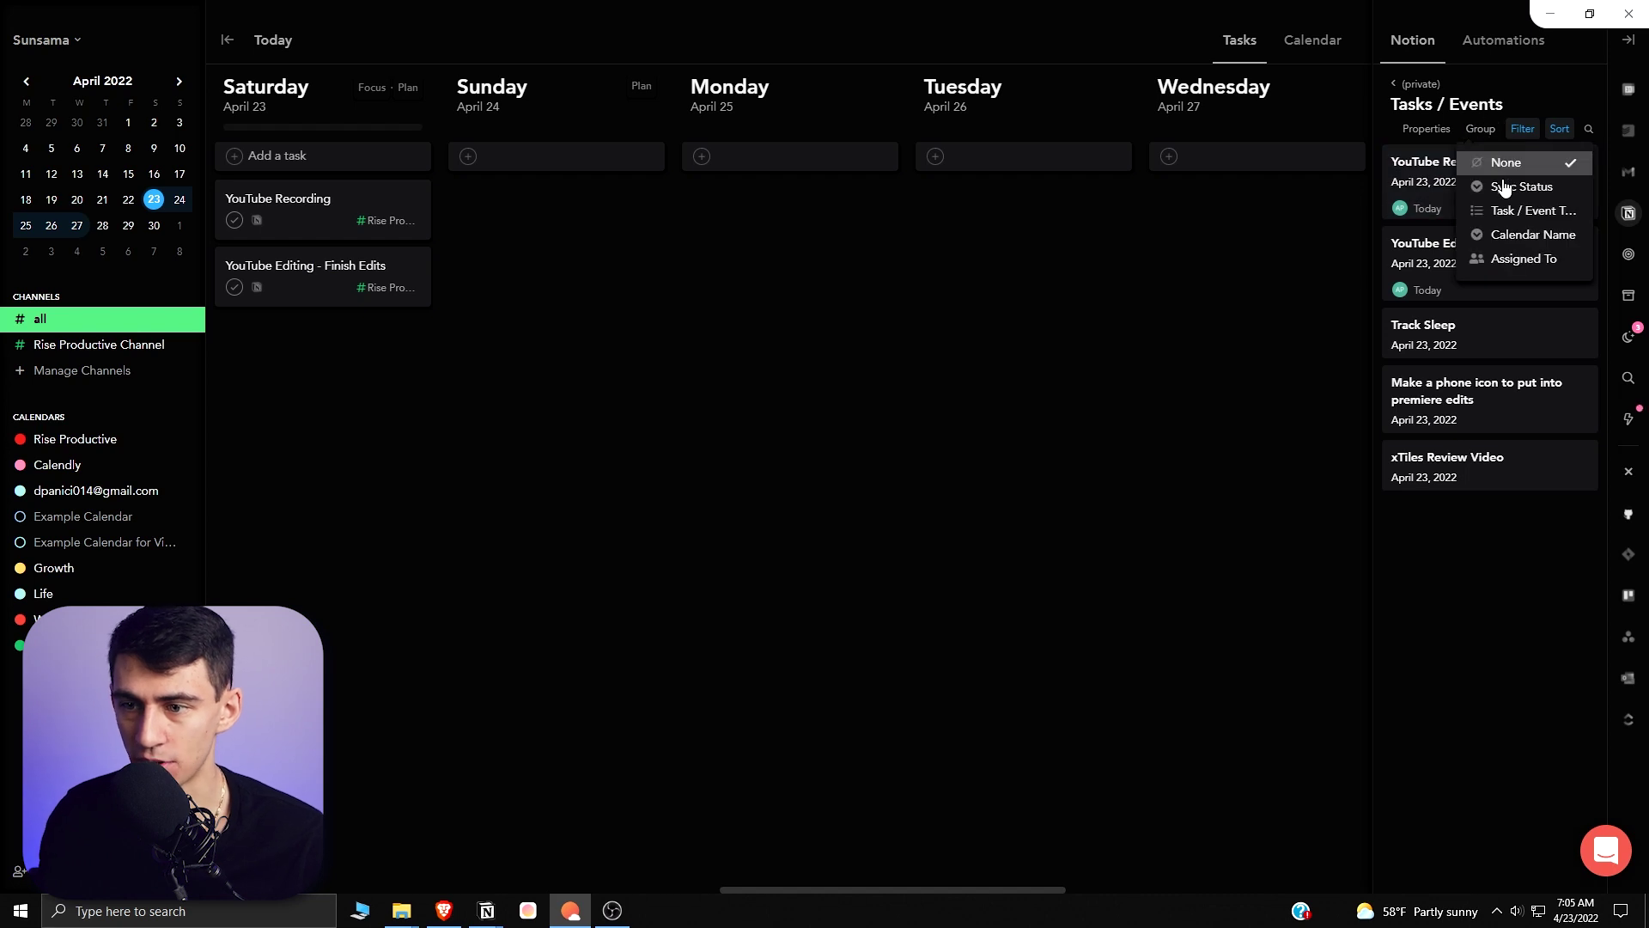
Group the Tasks / Events list by Task / Event Type into Adhoc and Root Task sections.
{"action": "left_click", "coordinate": [1519, 215]}
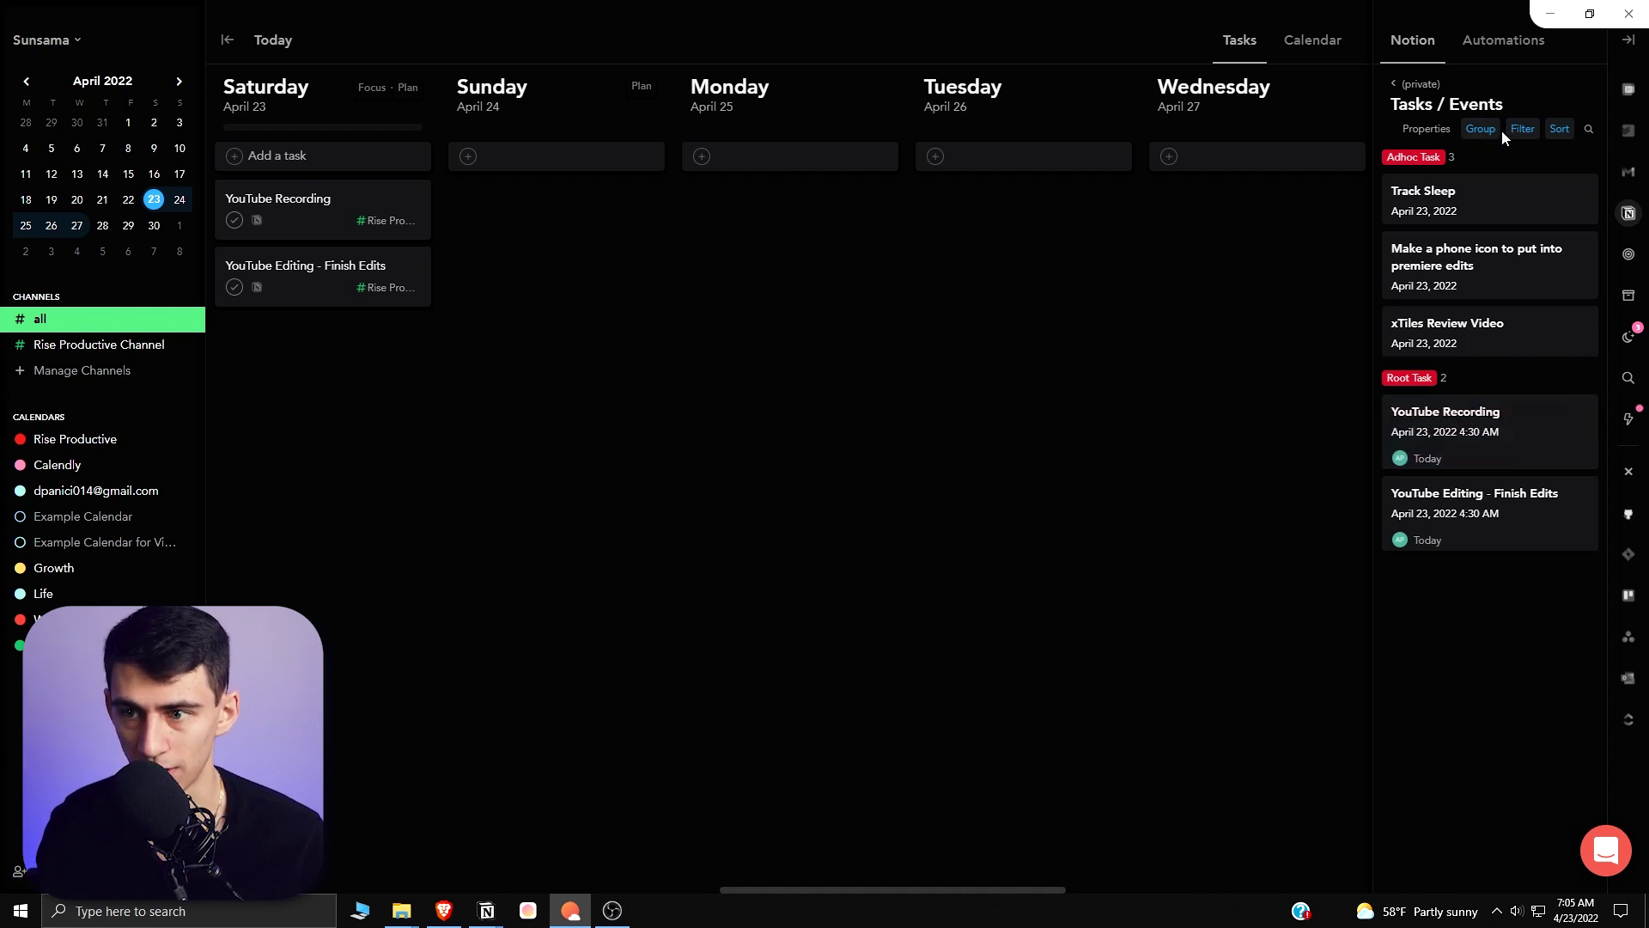
{"action": "left_click", "coordinate": [1445, 129]}
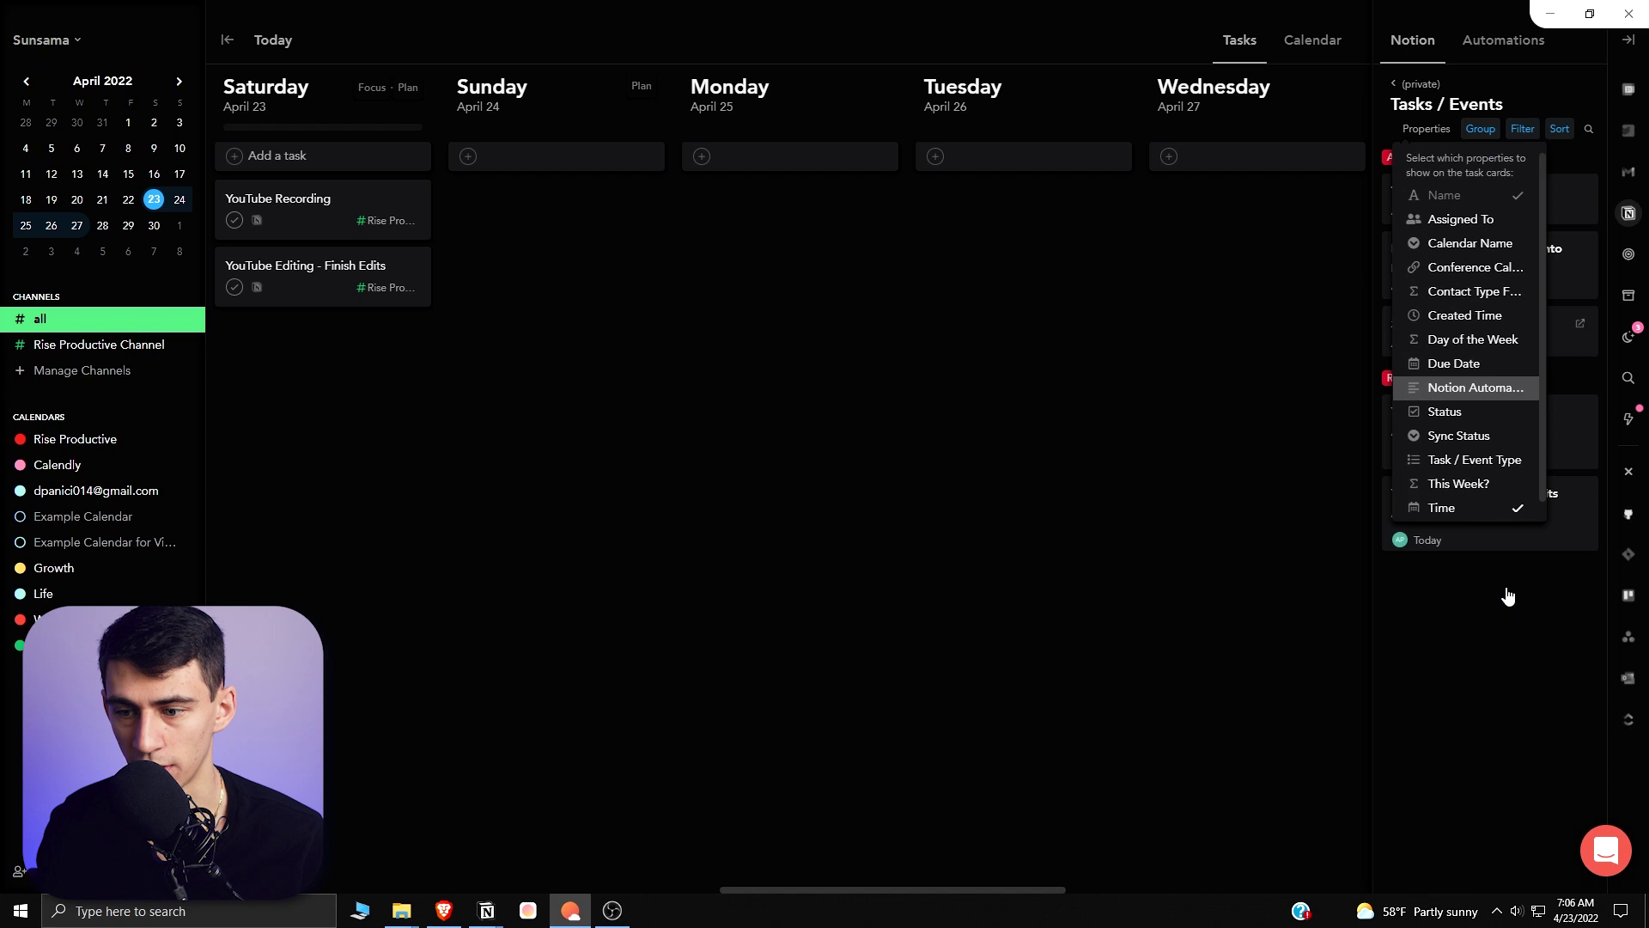
{"action": "left_click", "coordinate": [1516, 728]}
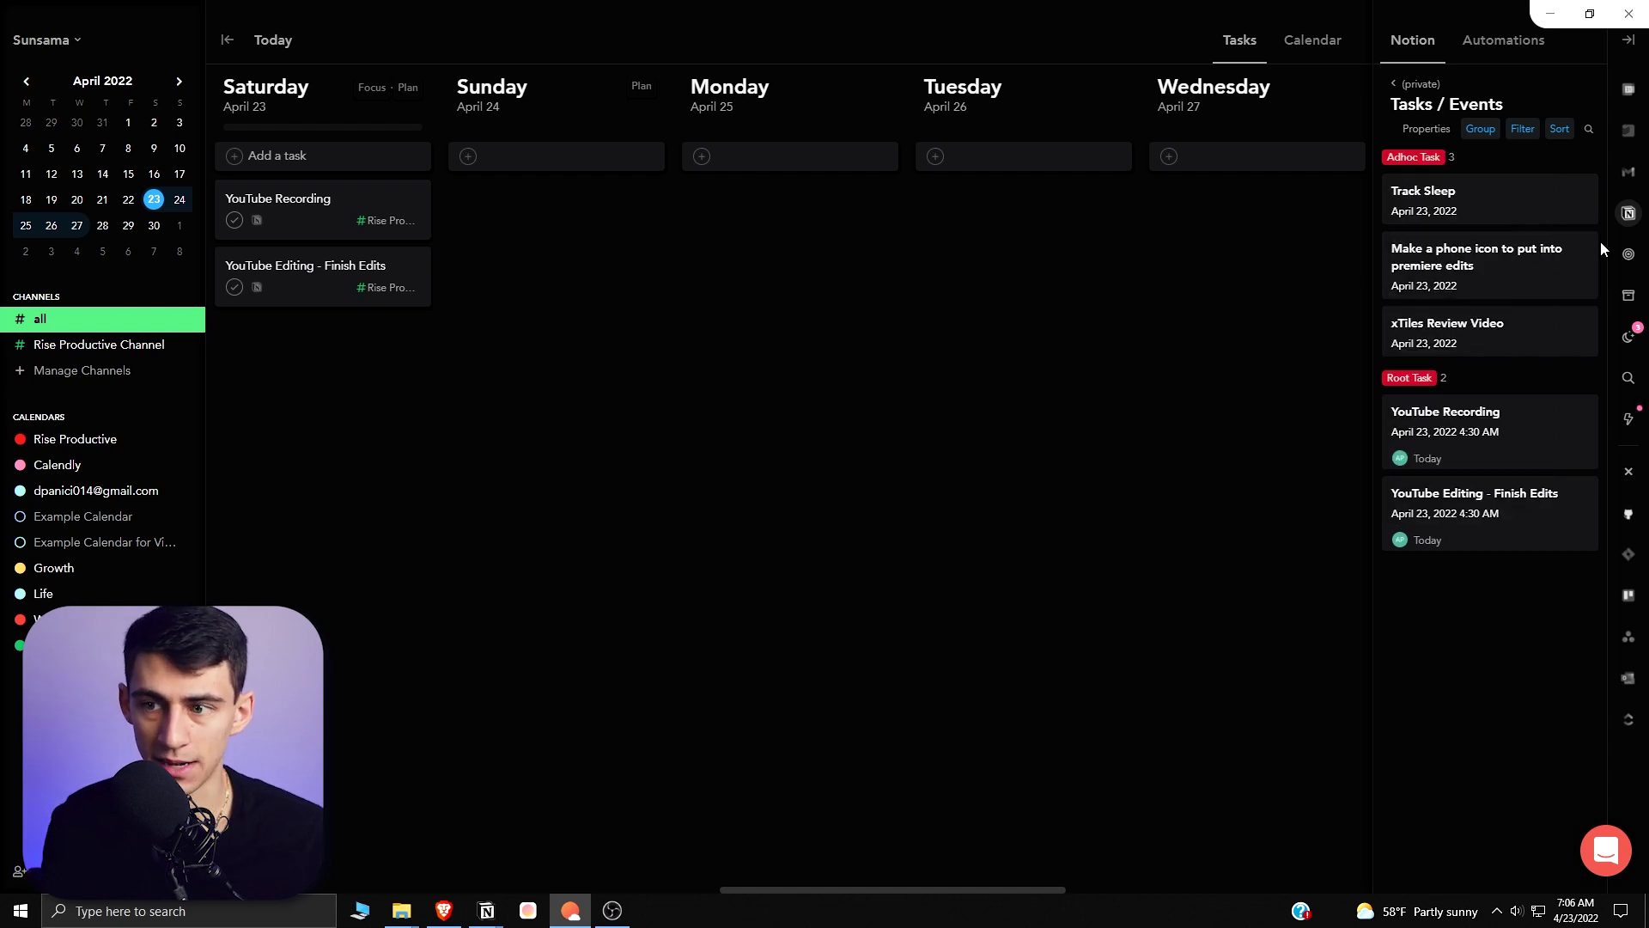